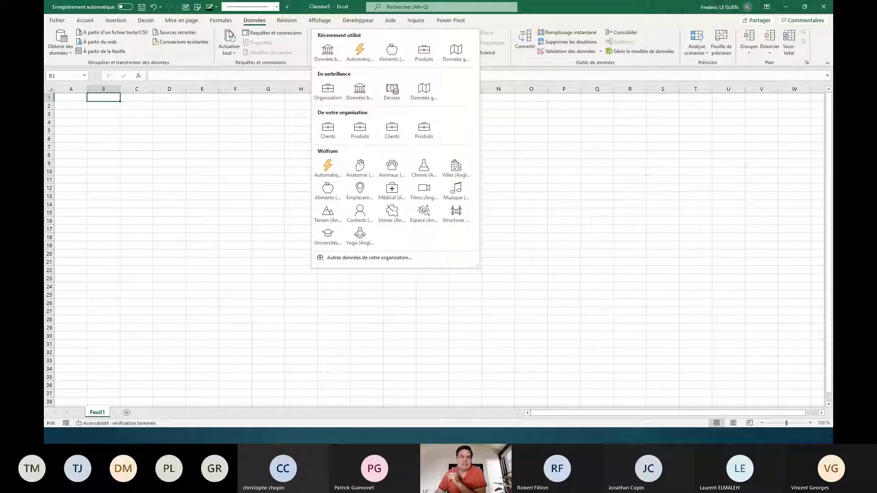
Review the Office display language preferences and the list of additional display languages available to install.
{"action": "left_click", "coordinate": [57, 20]}
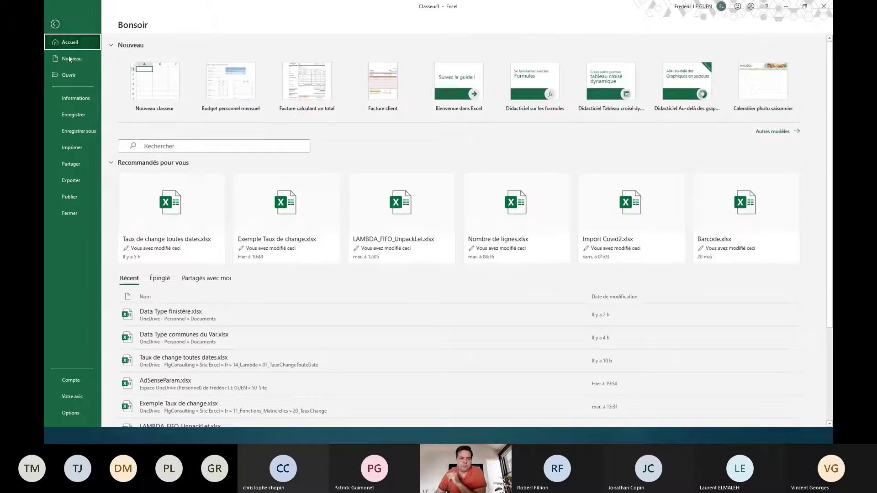
{"action": "left_click", "coordinate": [70, 413]}
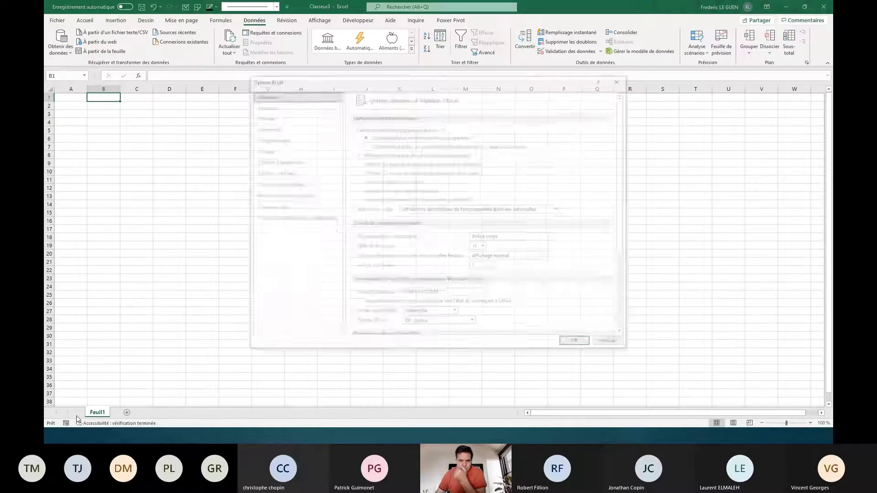
{"action": "left_click", "coordinate": [270, 151]}
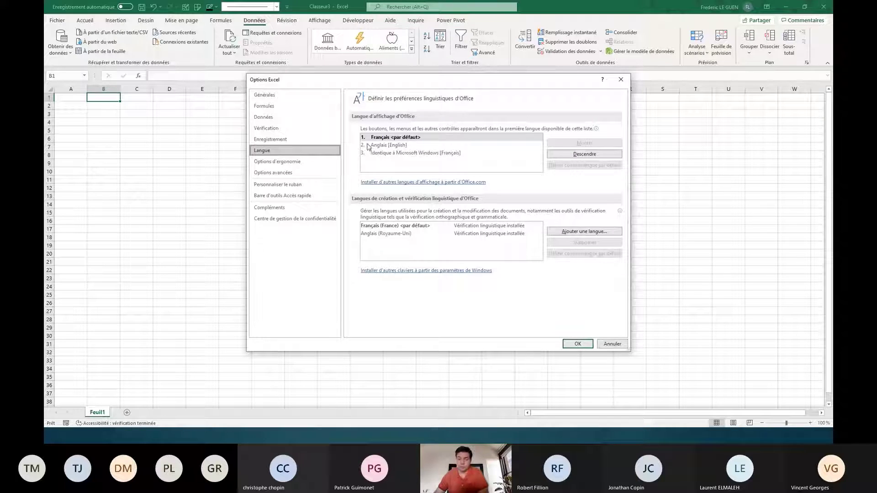
{"action": "left_click", "coordinate": [397, 183]}
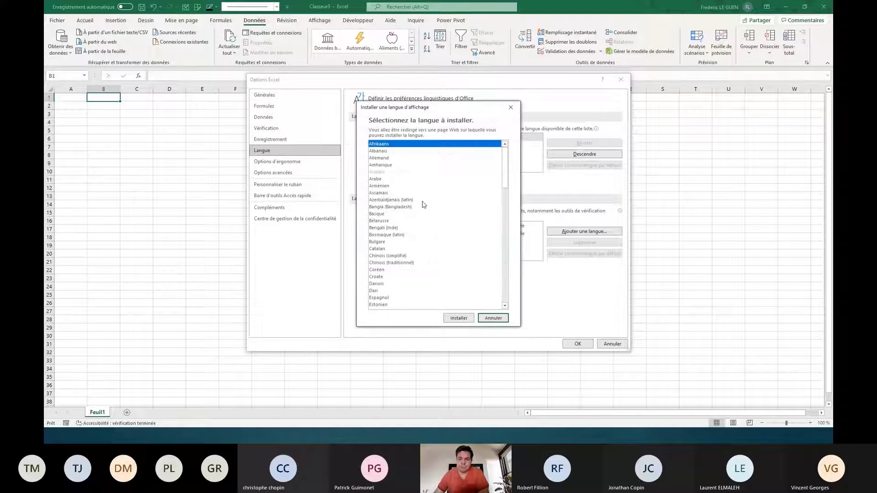
{"action": "left_click", "coordinate": [494, 318]}
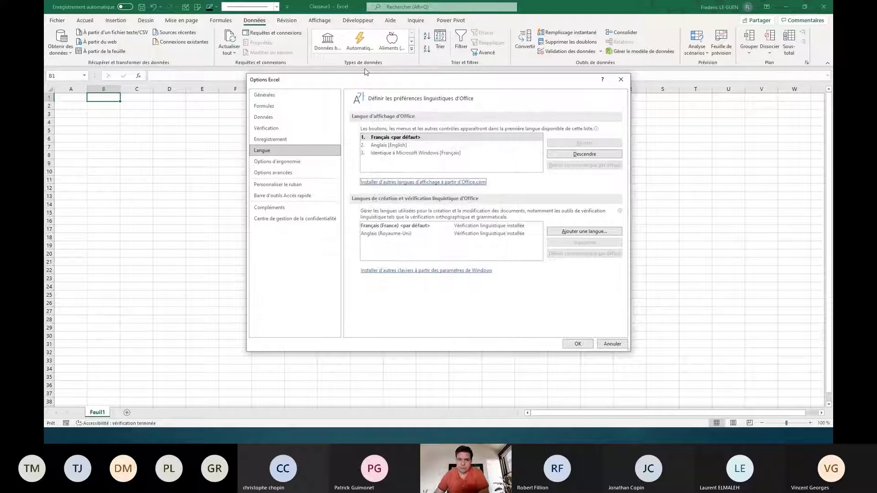
{"action": "left_click", "coordinate": [612, 348]}
{"action": "left_click", "coordinate": [612, 344]}
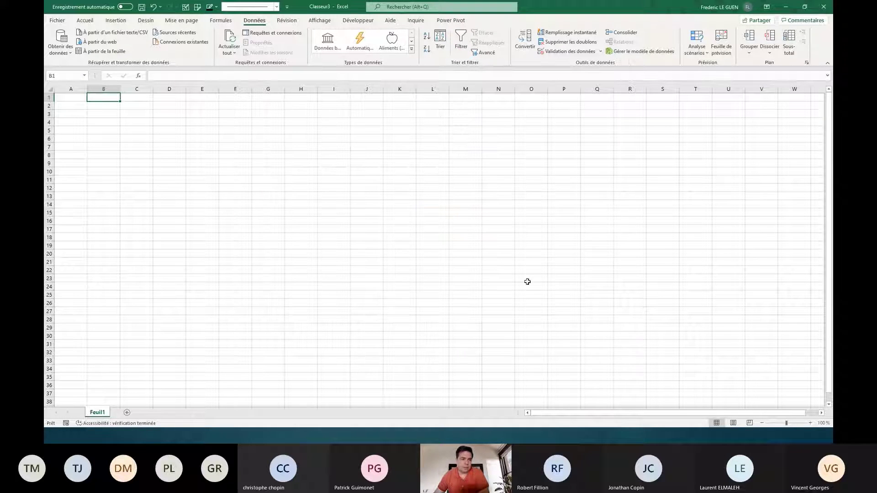
Enter the header Pays in A1 and list France, Italie, Espagne, Chili and Brésil below it in A2:A6.
{"action": "left_click", "coordinate": [76, 98]}
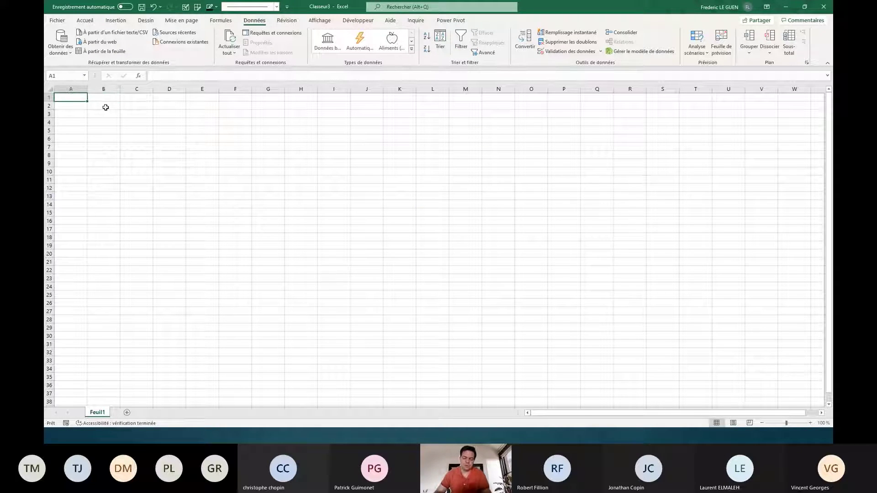
{"action": "type", "text": "Pays"}
{"action": "key", "text": "Return"}
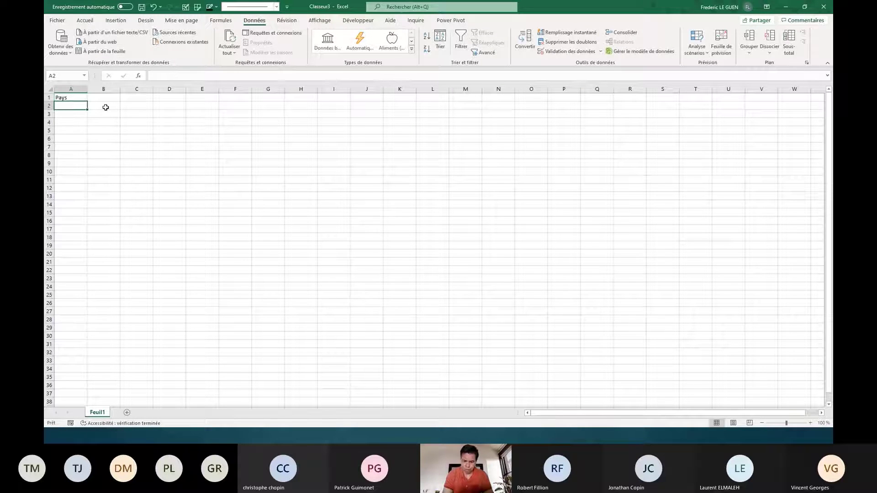
{"action": "type", "text": "France"}
{"action": "key", "text": "Return"}
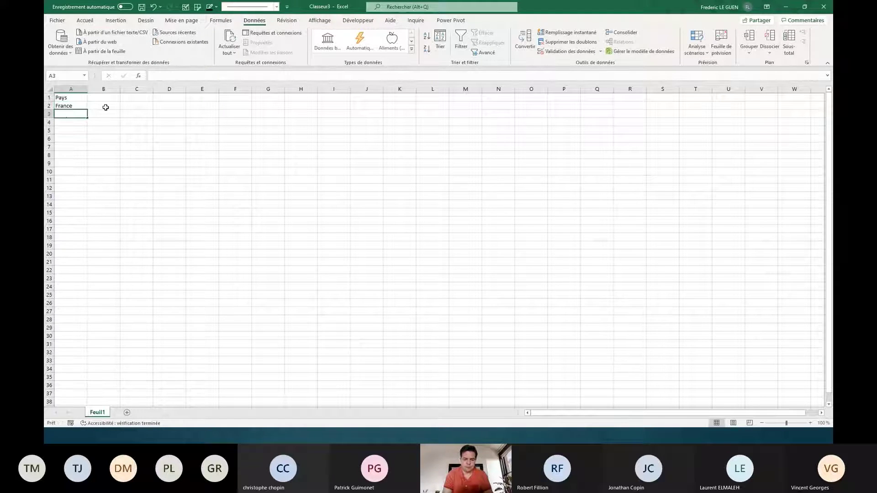
{"action": "type", "text": "Italie"}
{"action": "key", "text": "Return"}
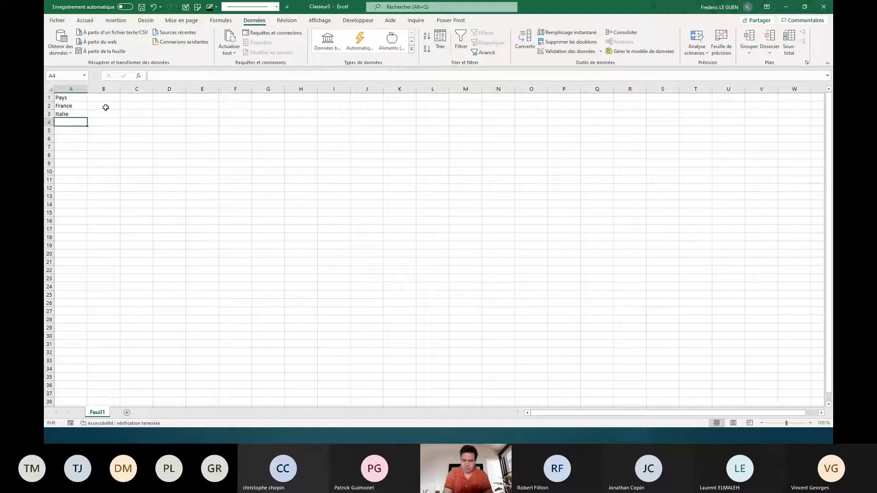
{"action": "type", "text": "Espagne"}
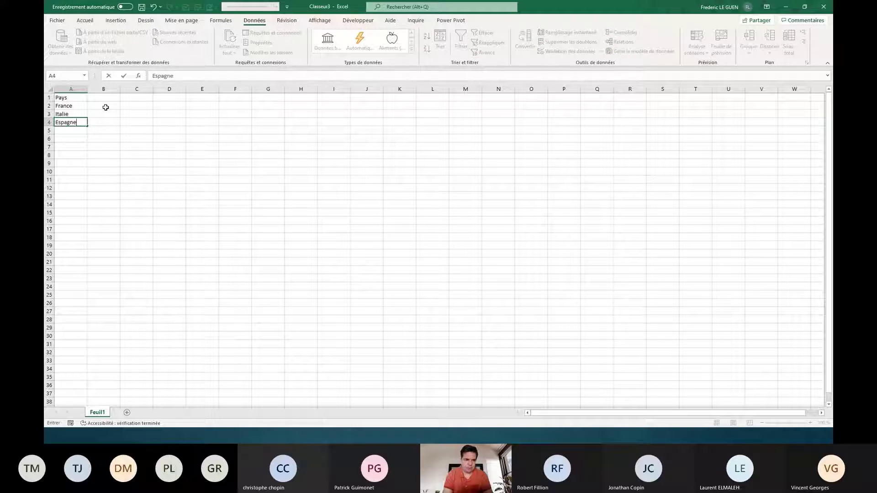
{"action": "key", "text": "Return"}
{"action": "type", "text": "Chili"}
{"action": "key", "text": "Return"}
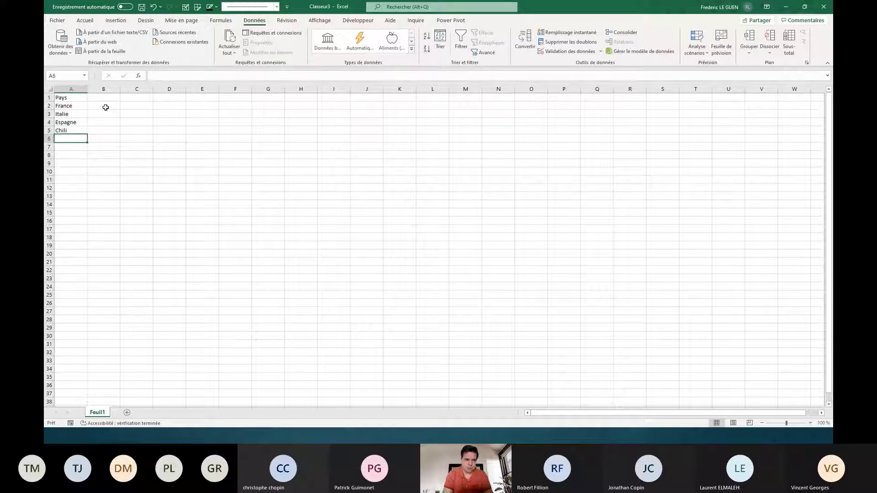
{"action": "type", "text": "Brésil"}
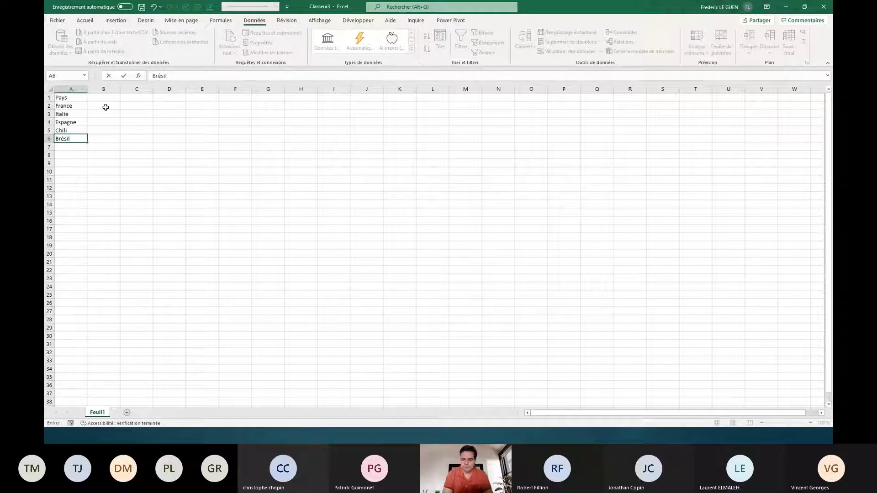
{"action": "key", "text": "Return"}
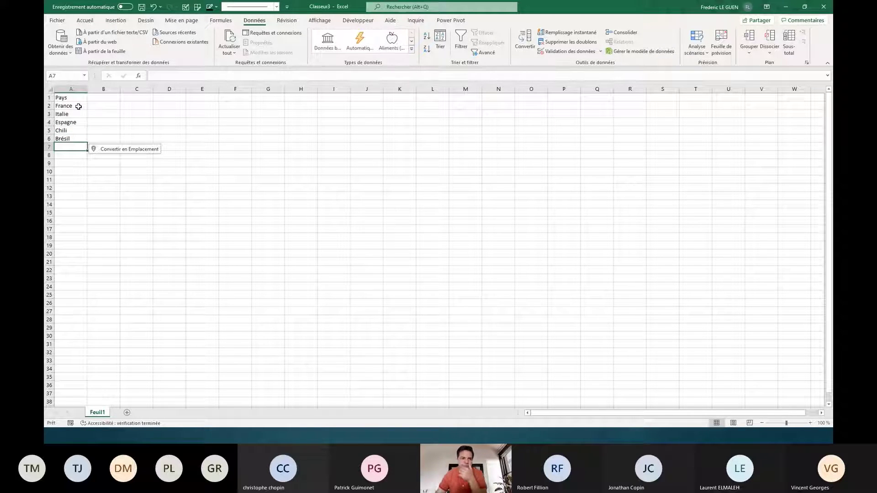
Turn the range A1:A6 into a table with headers and give it an orange medium table style.
{"action": "left_click_drag", "start_coordinate": [79, 98], "coordinate": [73, 138]}
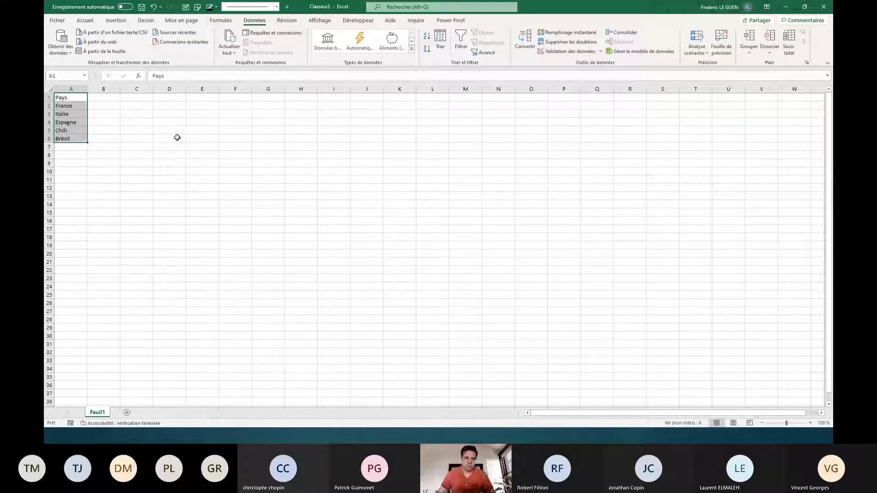
{"action": "left_click", "coordinate": [120, 21]}
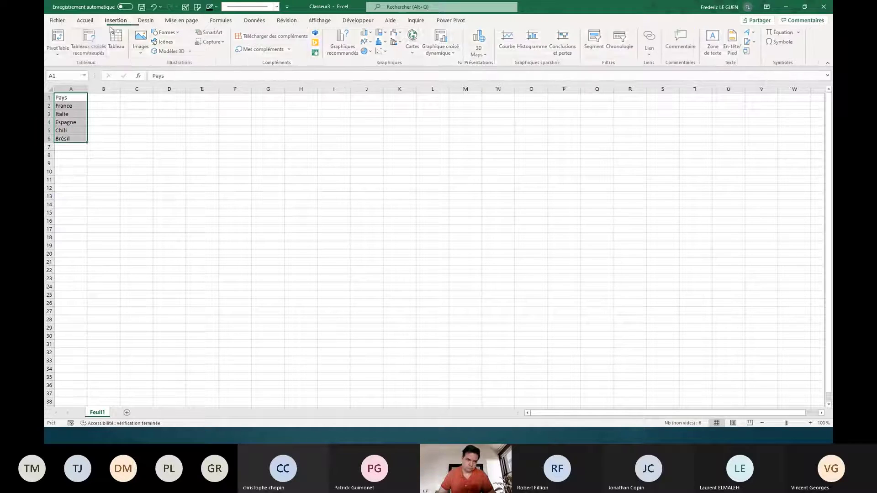
{"action": "left_click", "coordinate": [125, 44]}
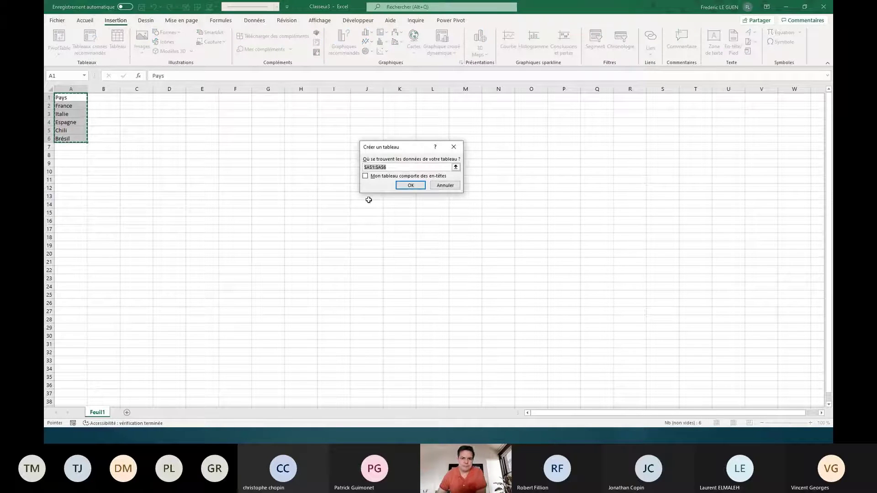
{"action": "left_click", "coordinate": [365, 176]}
{"action": "left_click", "coordinate": [403, 182]}
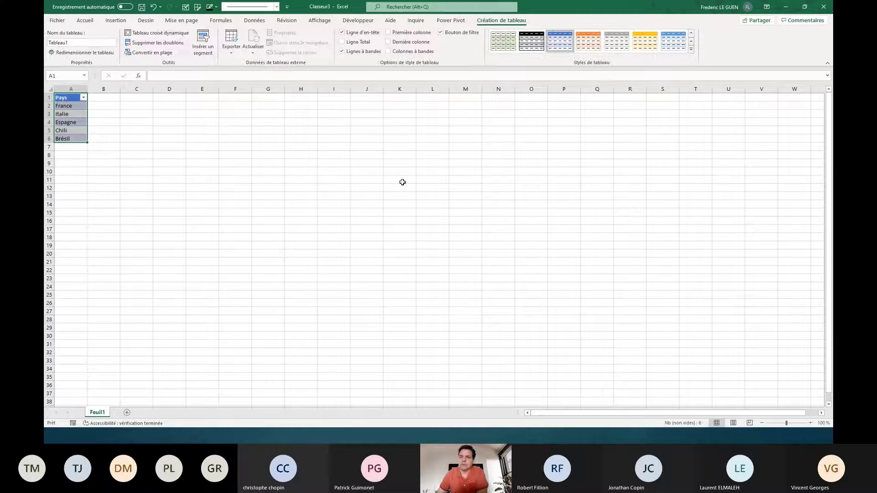
{"action": "left_click", "coordinate": [692, 50]}
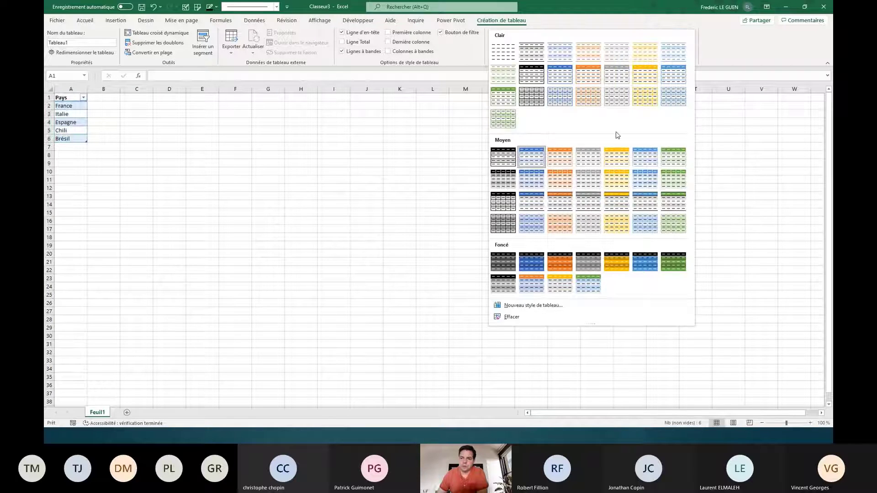
{"action": "left_click", "coordinate": [565, 205]}
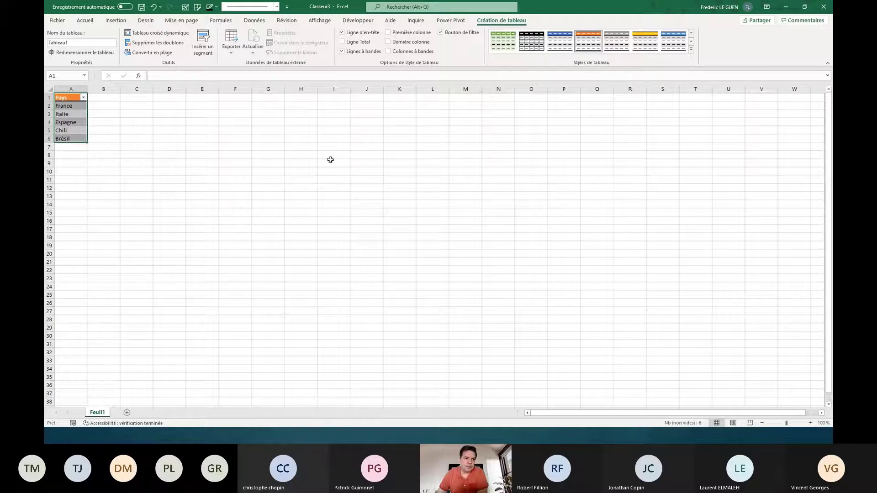
Convert the country names in the Pays column to the geography data type.
{"action": "left_click", "coordinate": [68, 93]}
{"action": "left_click", "coordinate": [255, 20]}
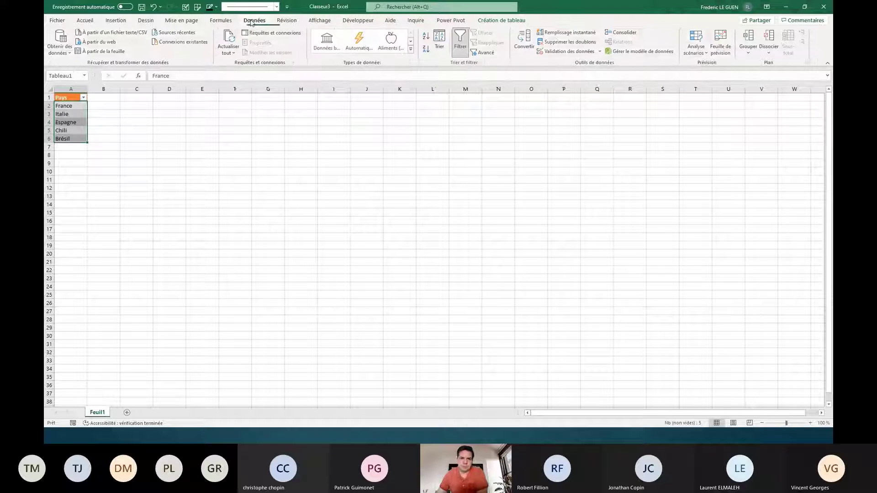
{"action": "left_click", "coordinate": [411, 49]}
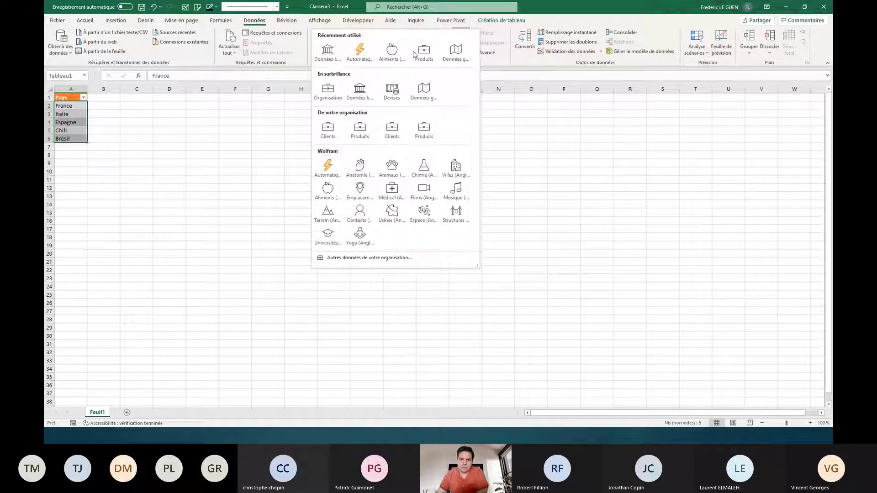
{"action": "left_click", "coordinate": [421, 94]}
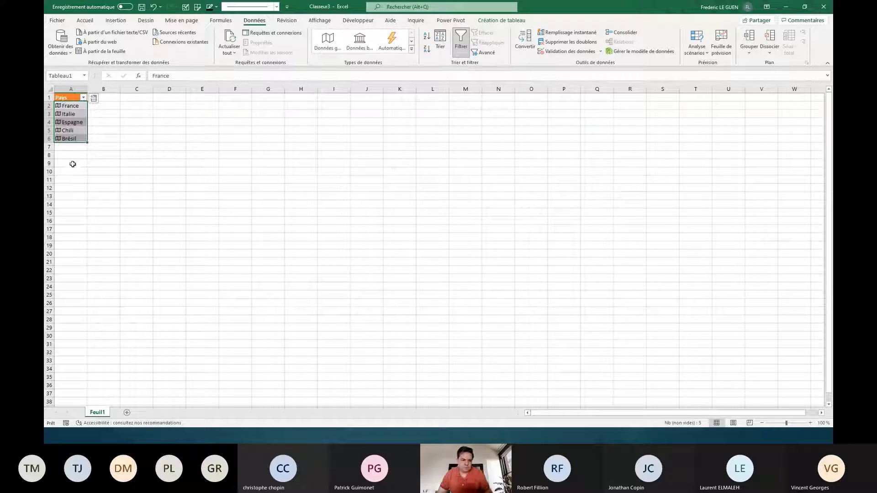
Add a Population column to the table by extracting that field from the country data types.
{"action": "left_click", "coordinate": [757, 363]}
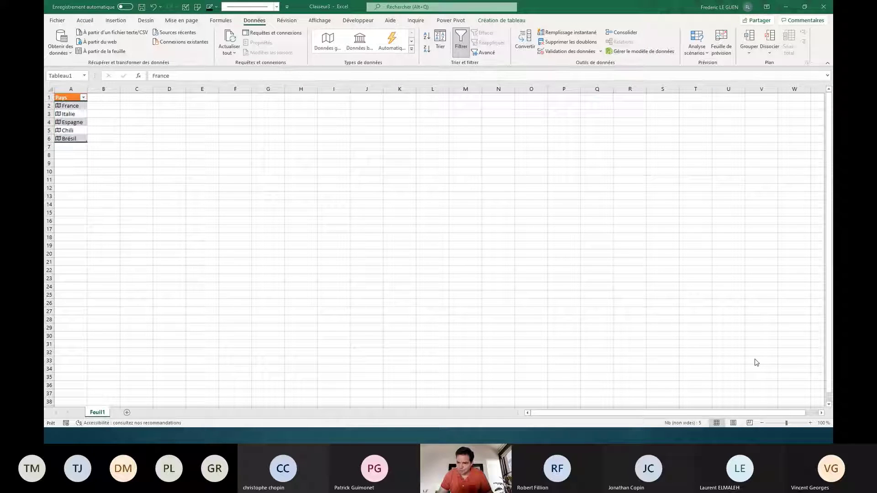
{"action": "left_click", "coordinate": [800, 426]}
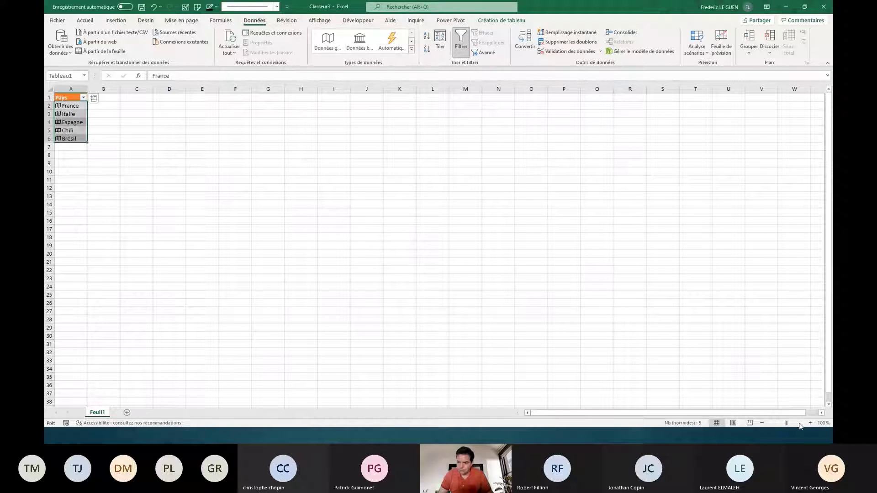
{"action": "left_click", "coordinate": [804, 423]}
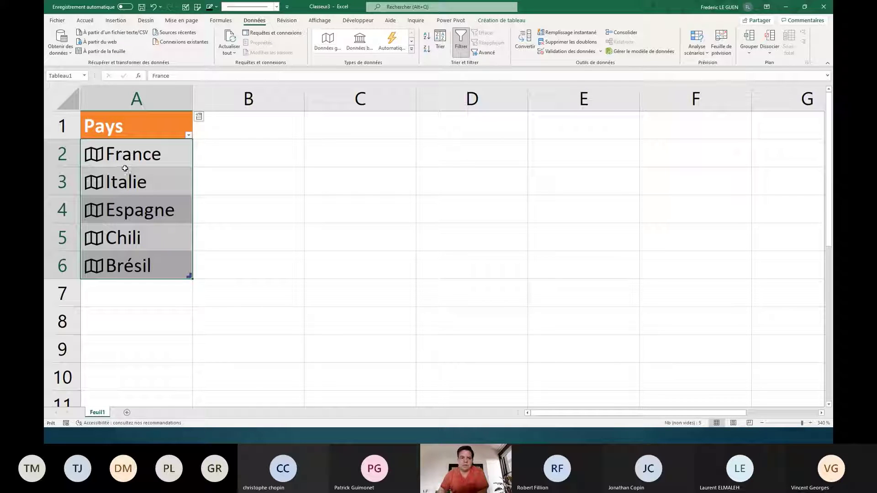
{"action": "left_click", "coordinate": [199, 117]}
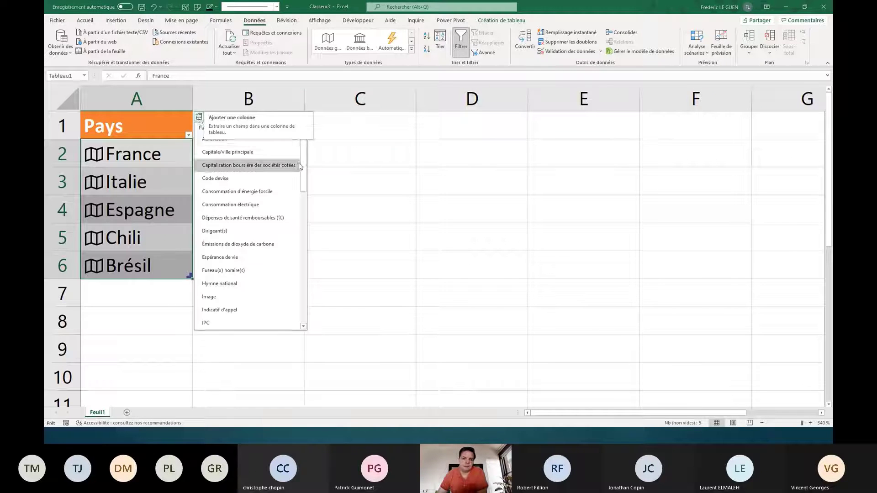
{"action": "left_click_drag", "start_coordinate": [303, 159], "coordinate": [306, 241]}
{"action": "left_click", "coordinate": [219, 176]}
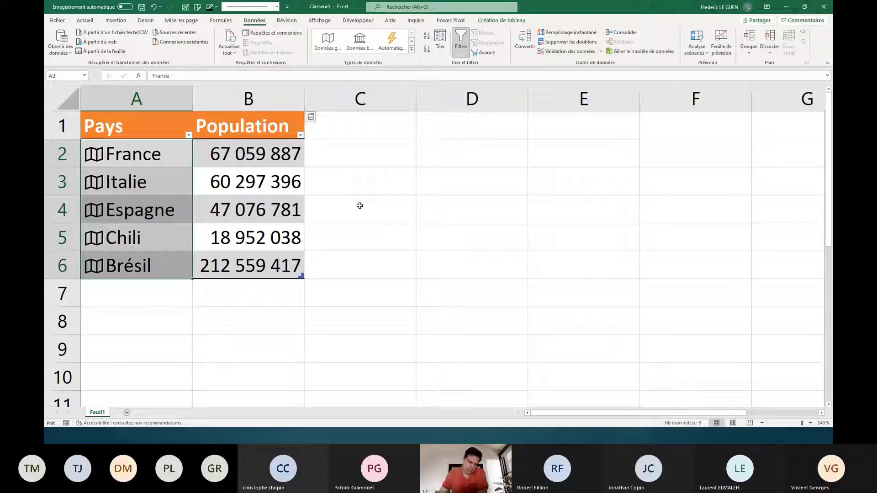
Add Pays-Bas as a new country in A7, directly below the last table row.
{"action": "left_click", "coordinate": [157, 291]}
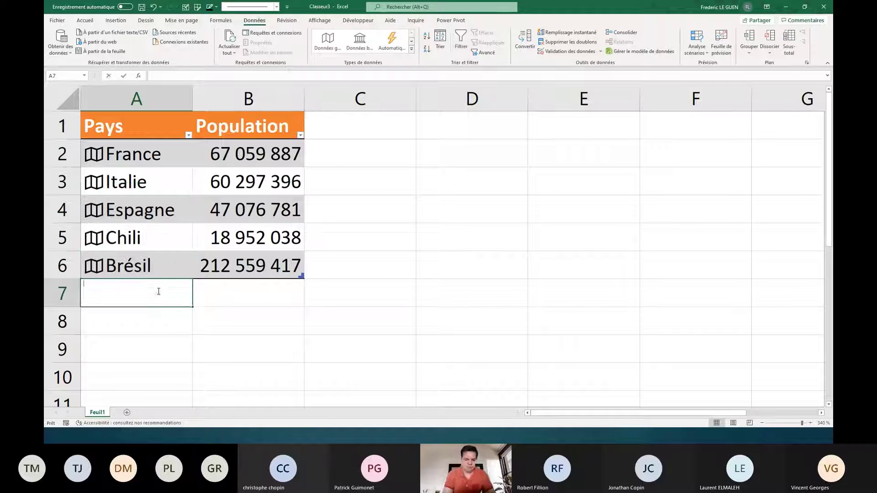
{"action": "type", "text": "Pays-Bas"}
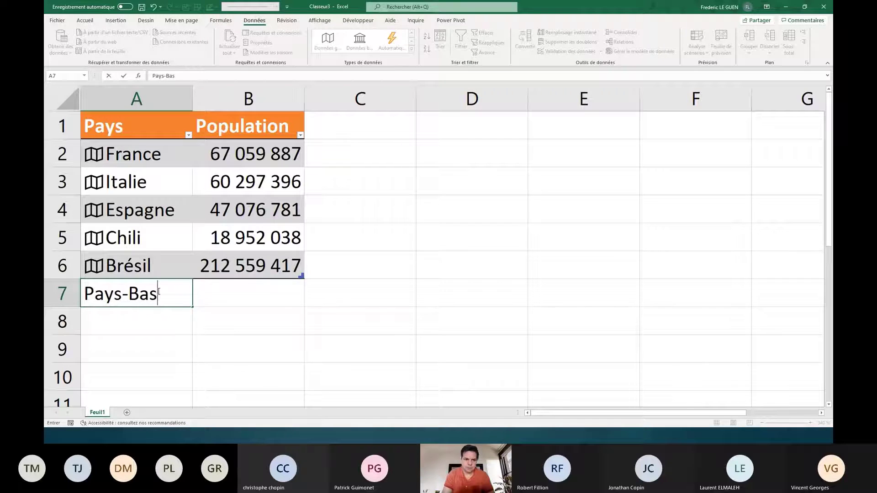
{"action": "key", "text": "Return"}
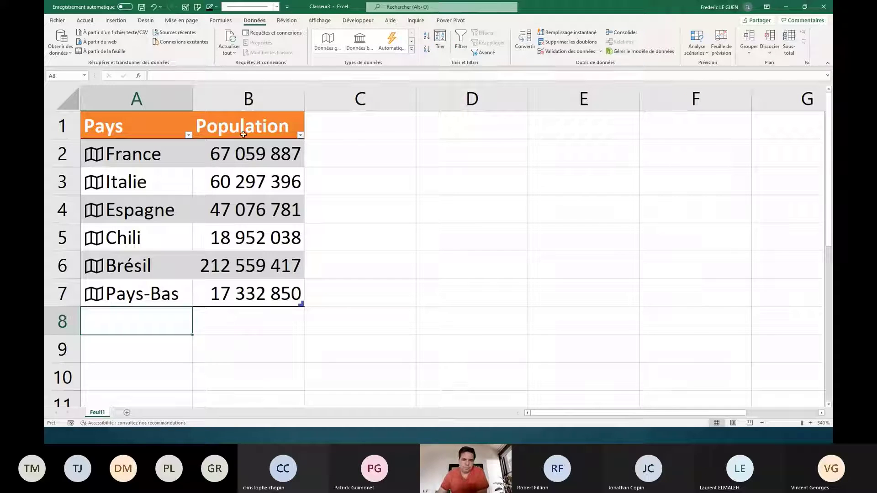
Add a Capitale/ville principale column to the table by extracting that field from the Pays data types, and widen column C.
{"action": "left_click", "coordinate": [148, 112]}
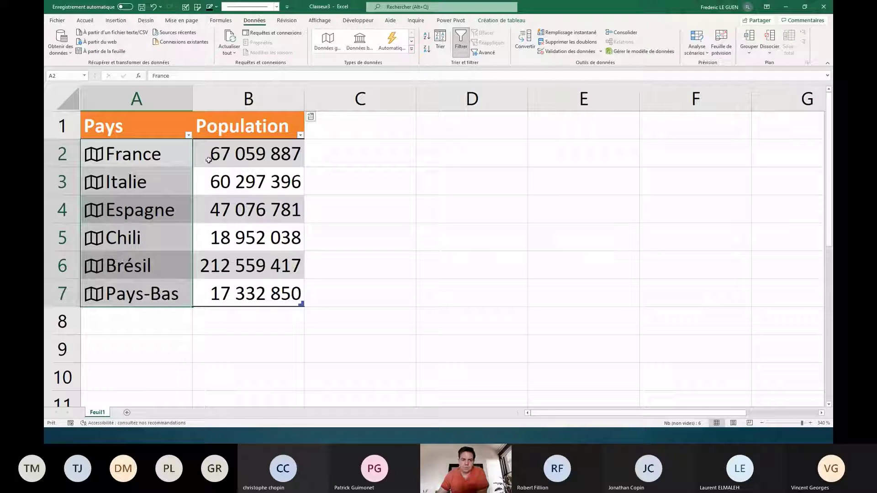
{"action": "left_click", "coordinate": [232, 112]}
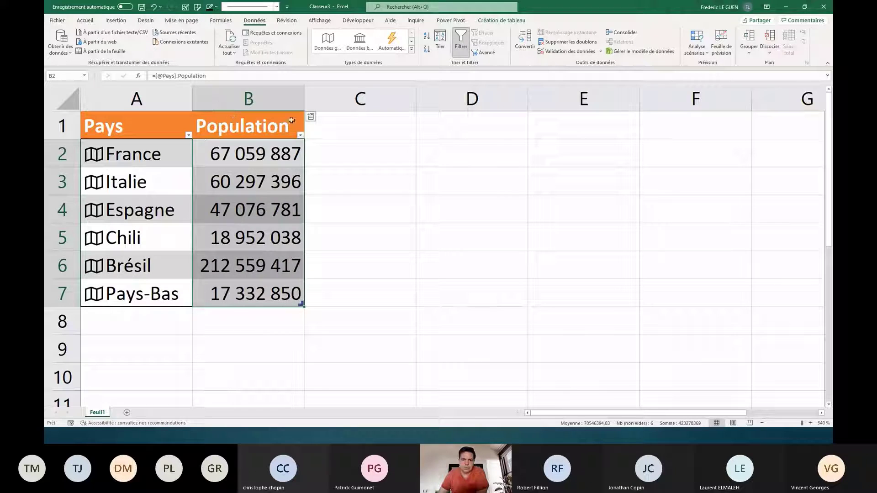
{"action": "left_click", "coordinate": [310, 118]}
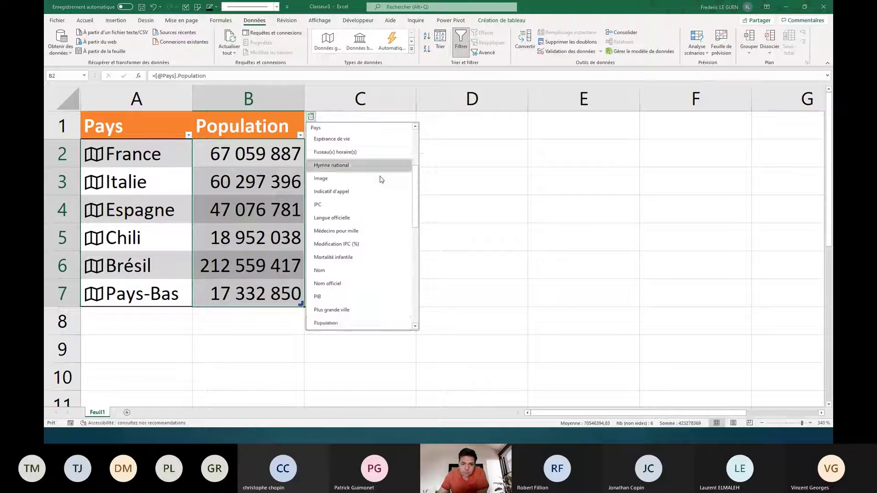
{"action": "left_click_drag", "start_coordinate": [414, 195], "coordinate": [410, 148]}
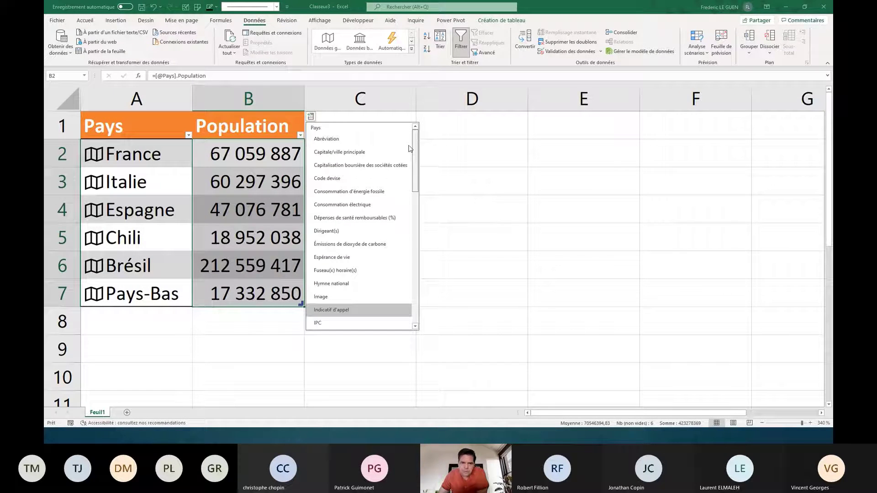
{"action": "left_click", "coordinate": [149, 116]}
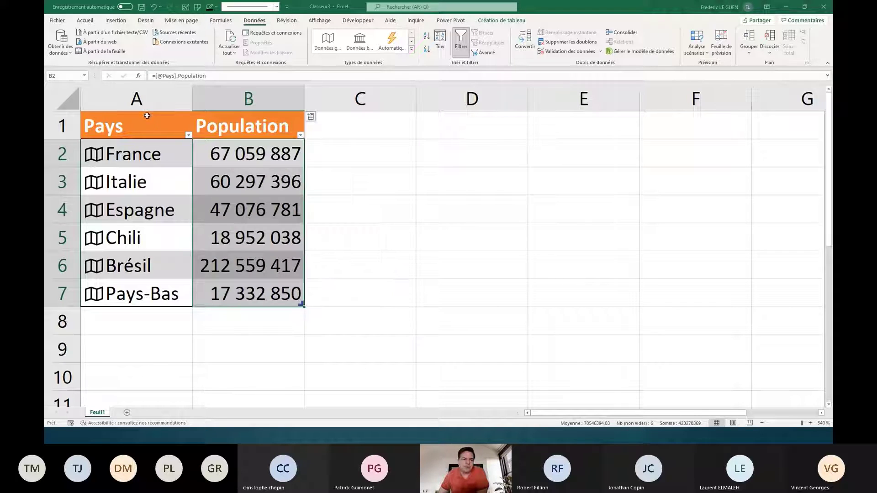
{"action": "left_click", "coordinate": [150, 116]}
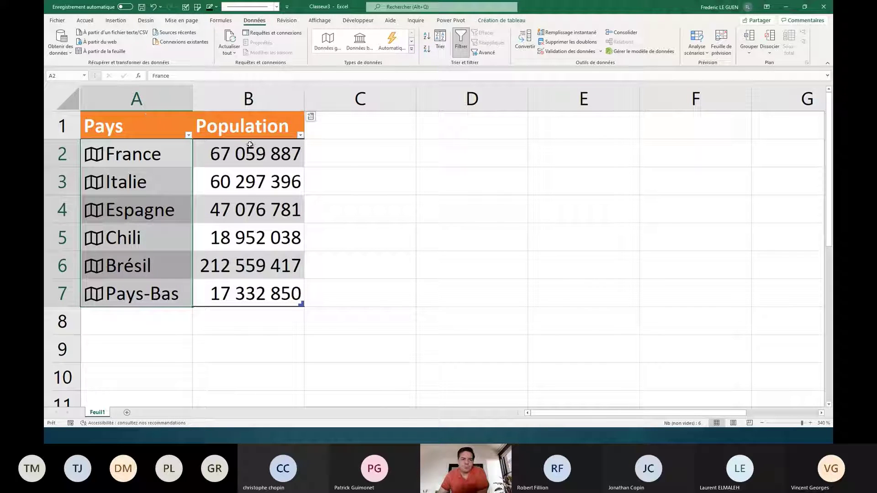
{"action": "left_click", "coordinate": [312, 117]}
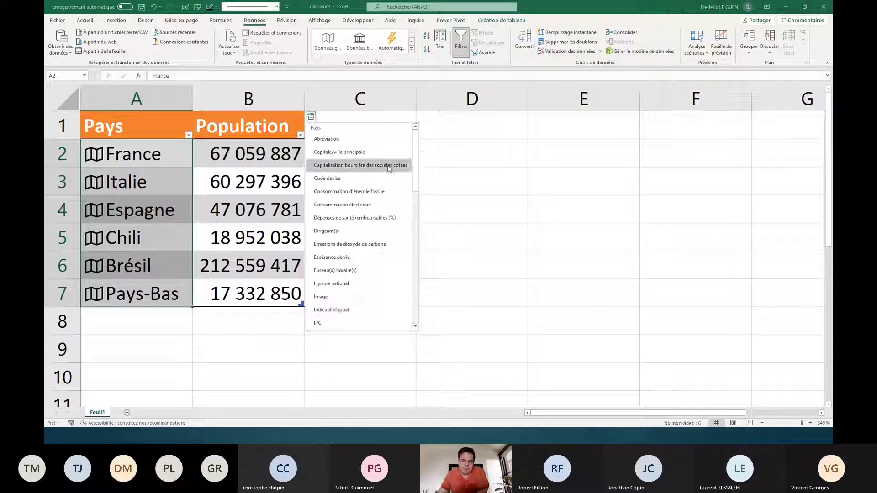
{"action": "left_click", "coordinate": [369, 155]}
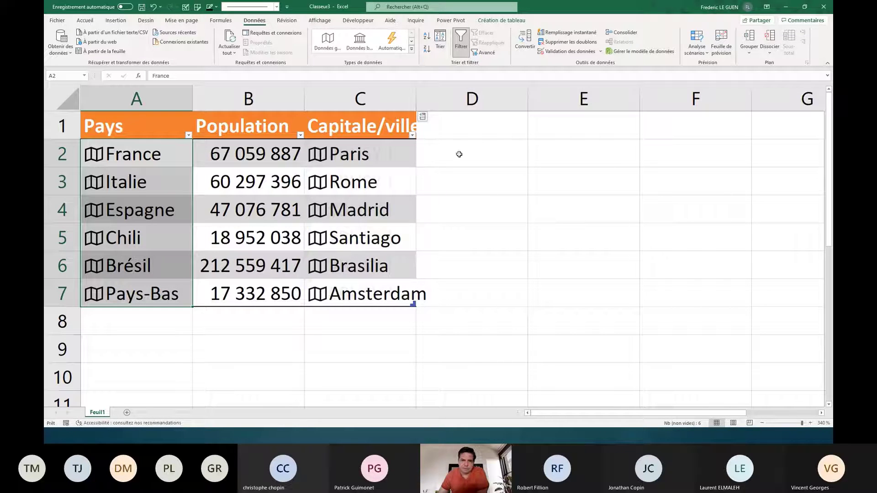
{"action": "left_click_drag", "start_coordinate": [419, 101], "coordinate": [469, 103]}
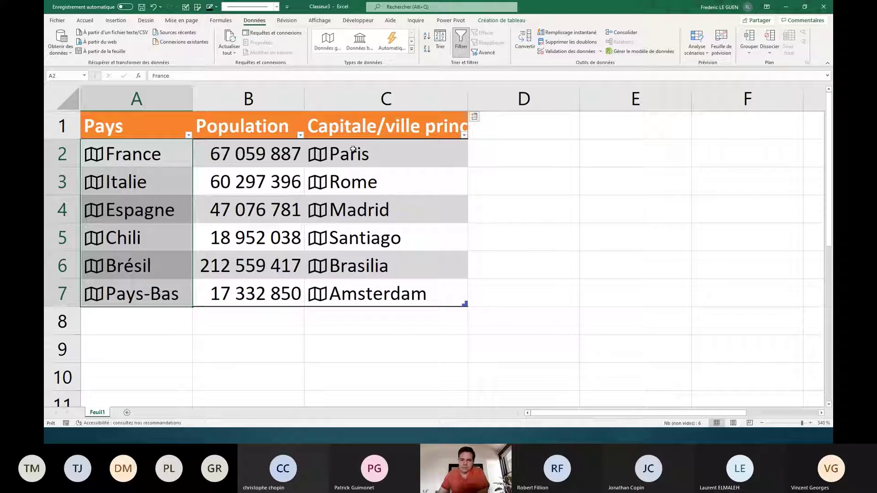
Extract the Population and Superficie fields of the capital cities in column C into two new table columns.
{"action": "left_click", "coordinate": [372, 115]}
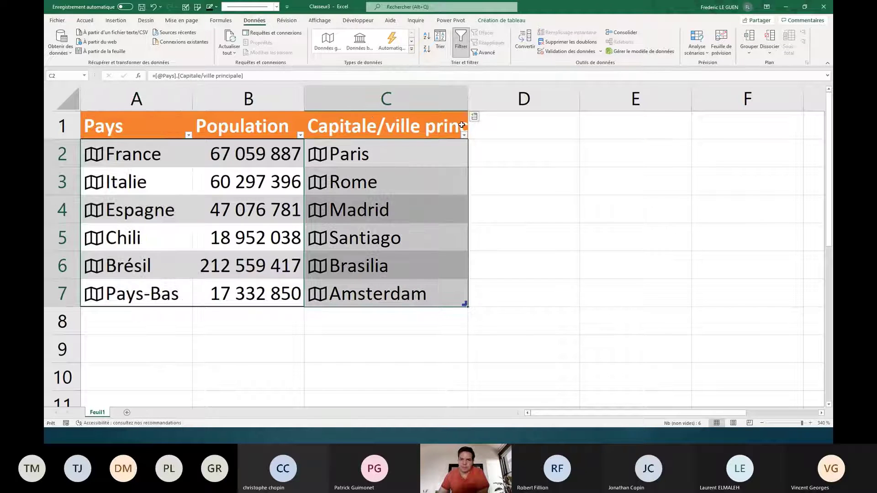
{"action": "left_click", "coordinate": [474, 116]}
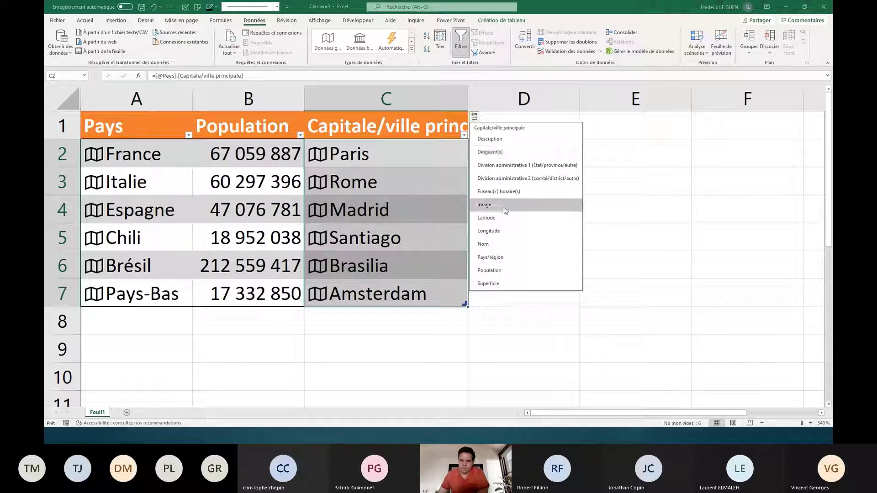
{"action": "left_click", "coordinate": [492, 270]}
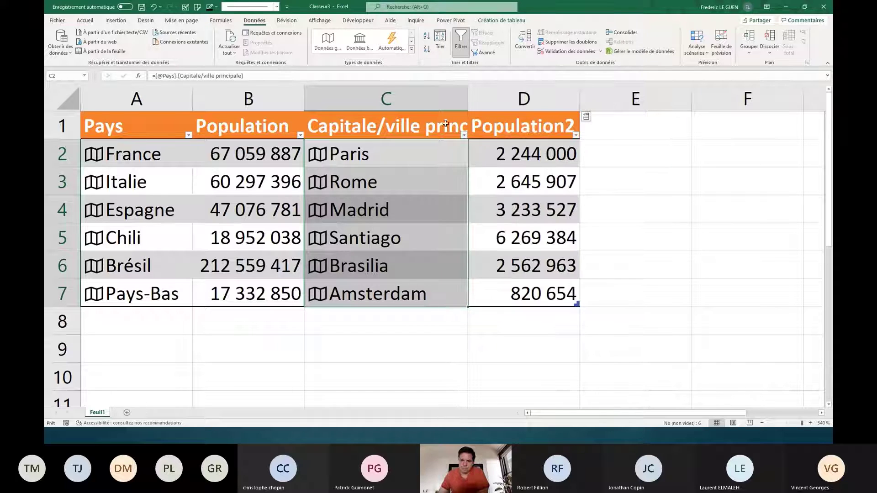
{"action": "left_click", "coordinate": [587, 116]}
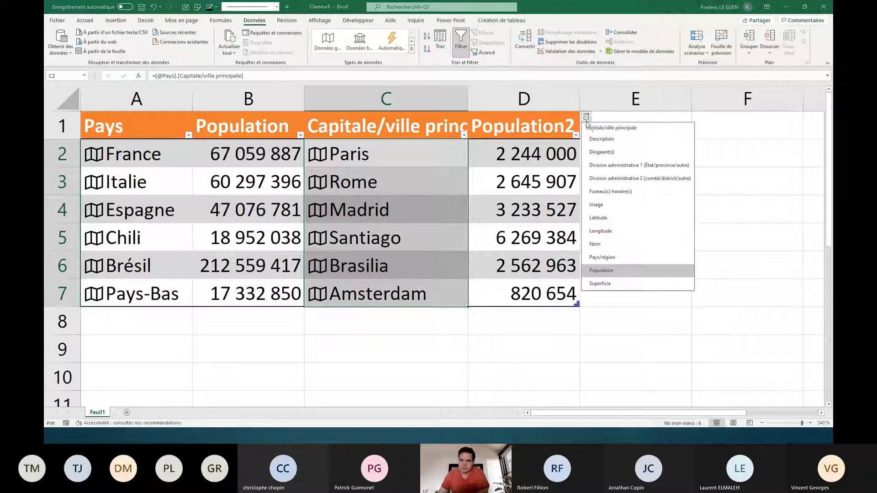
{"action": "left_click", "coordinate": [600, 284]}
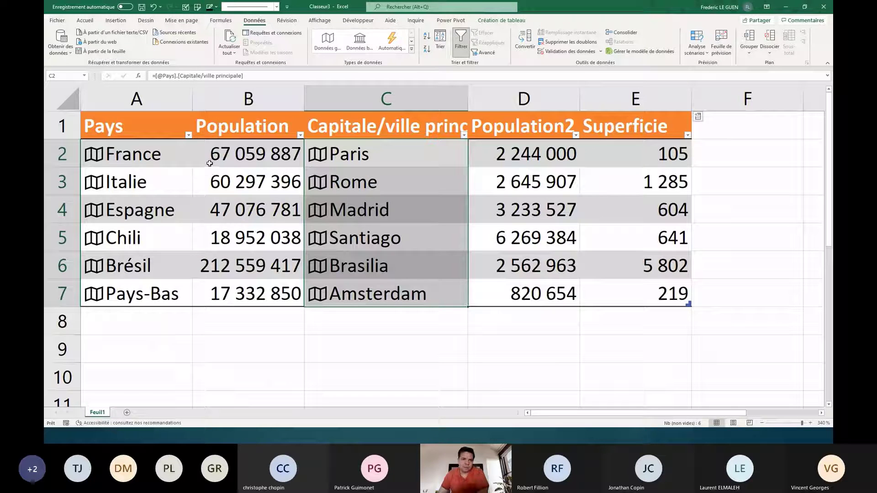
Zoom the worksheet out to 120% and select the country names in the Pays column.
{"action": "left_click", "coordinate": [762, 423]}
{"action": "left_click", "coordinate": [762, 423]}
{"action": "left_click", "coordinate": [761, 423]}
{"action": "left_click", "coordinate": [762, 423]}
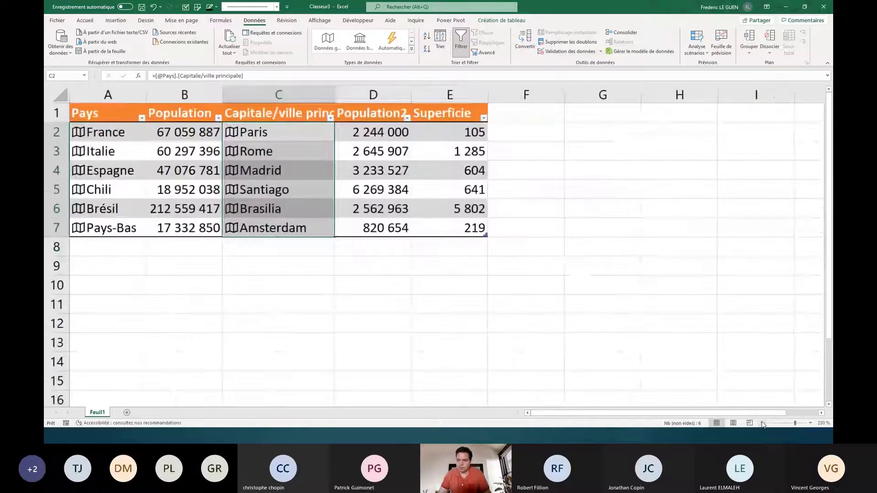
{"action": "left_click", "coordinate": [762, 423]}
{"action": "left_click", "coordinate": [762, 423]}
{"action": "left_click", "coordinate": [762, 423]}
{"action": "left_click", "coordinate": [762, 423]}
{"action": "left_click", "coordinate": [762, 423]}
{"action": "left_click", "coordinate": [762, 423]}
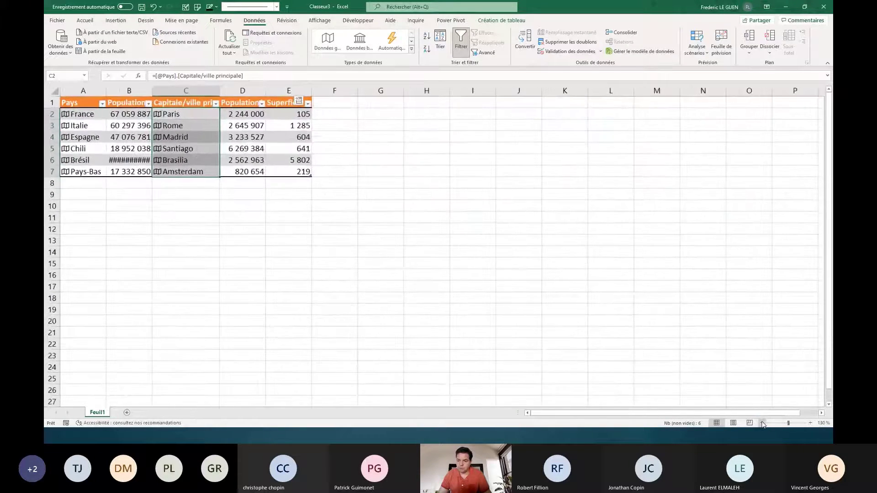
{"action": "left_click", "coordinate": [762, 423]}
{"action": "left_click", "coordinate": [762, 423]}
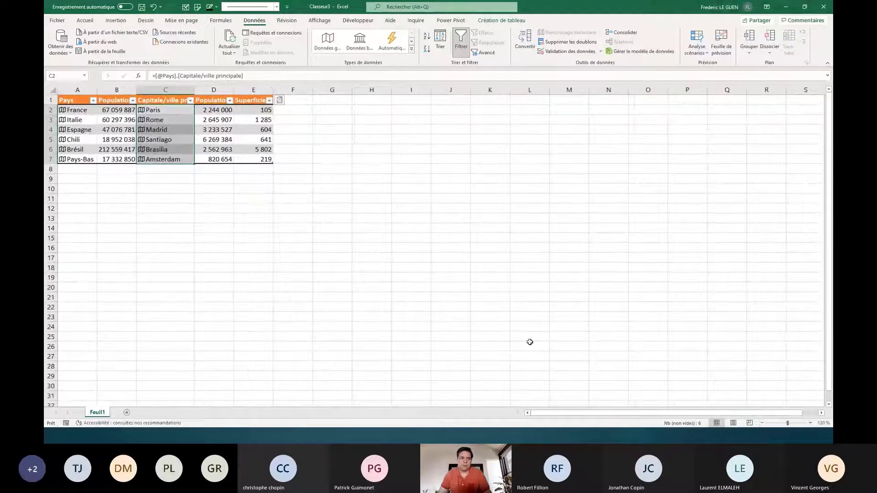
{"action": "left_click", "coordinate": [76, 95]}
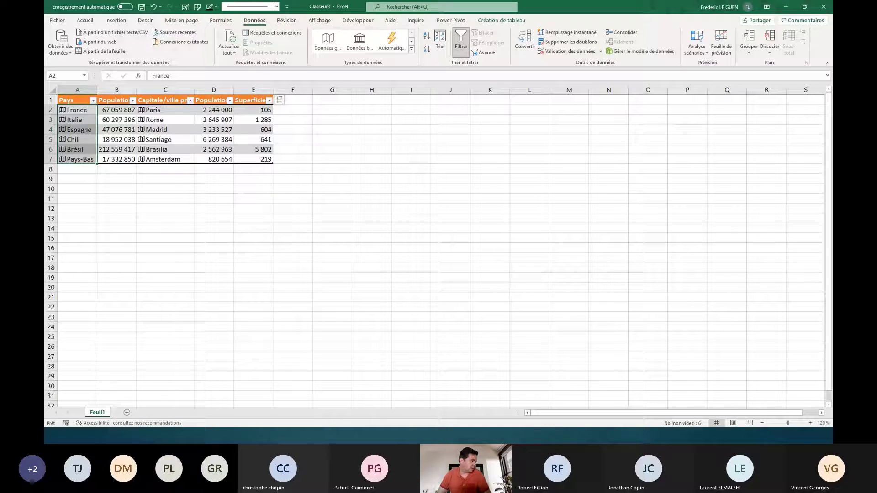
Switch to the browser and copy the URL of the Wikipedia page Liste des communes du Var.
{"action": "key", "text": "alt+Tab"}
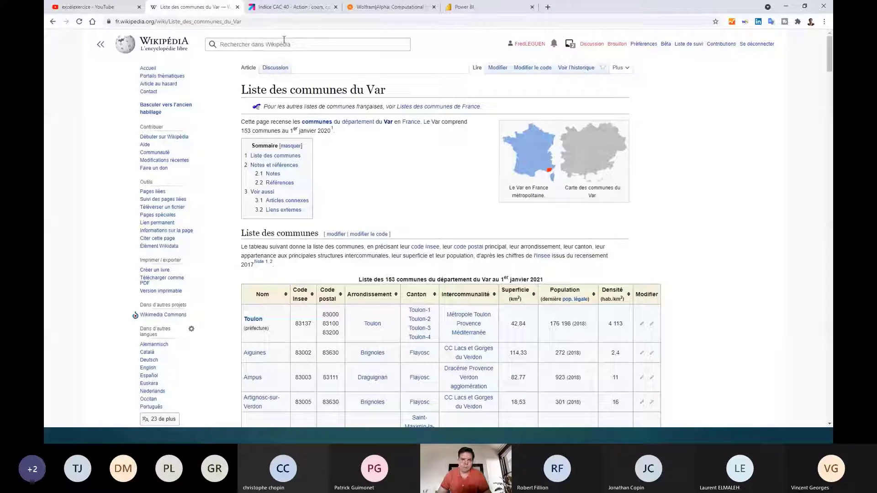
{"action": "left_click", "coordinate": [257, 22]}
{"action": "key", "text": "ctrl+c"}
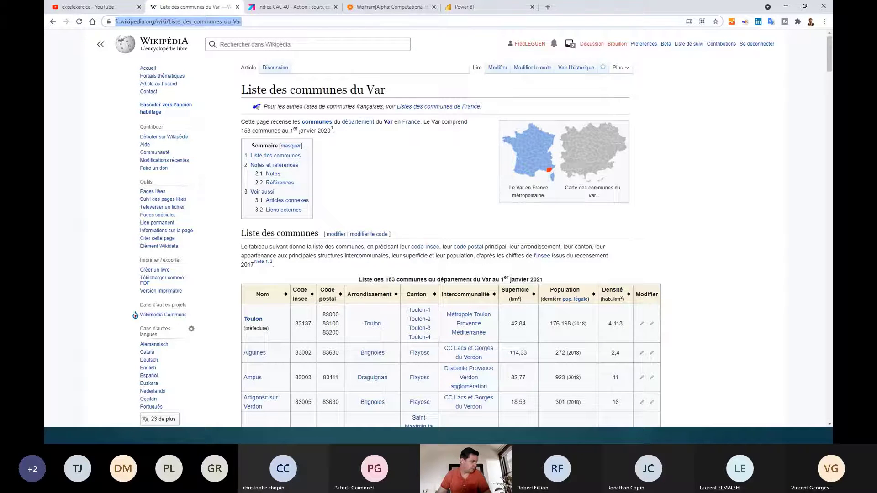
Switch back to Excel, connect to the copied Wikipedia URL as a web source, and open its 153 communes table for transformation in Power Query.
{"action": "key", "text": "alt+Tab"}
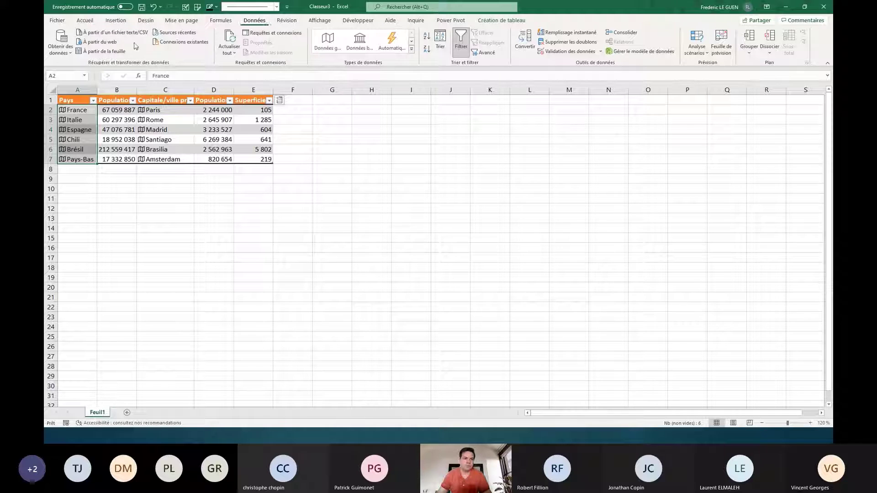
{"action": "left_click", "coordinate": [100, 42]}
{"action": "key", "text": "ctrl+v"}
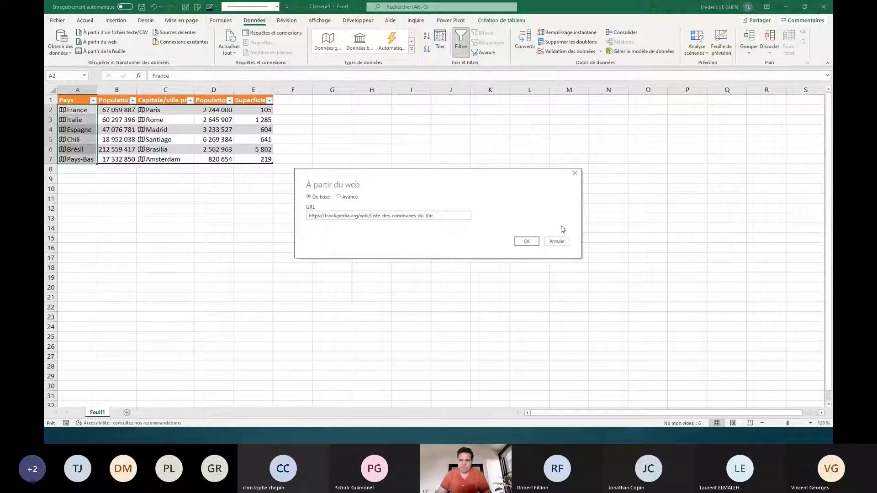
{"action": "left_click", "coordinate": [526, 241]}
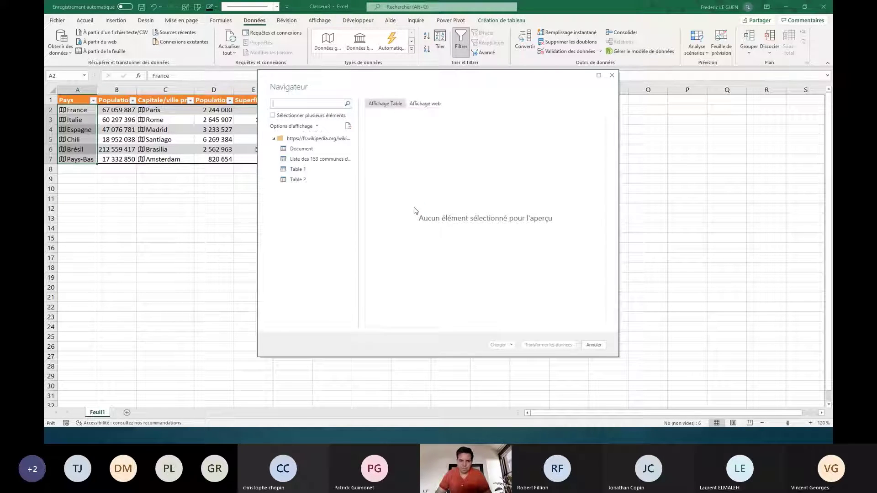
{"action": "left_click", "coordinate": [313, 160]}
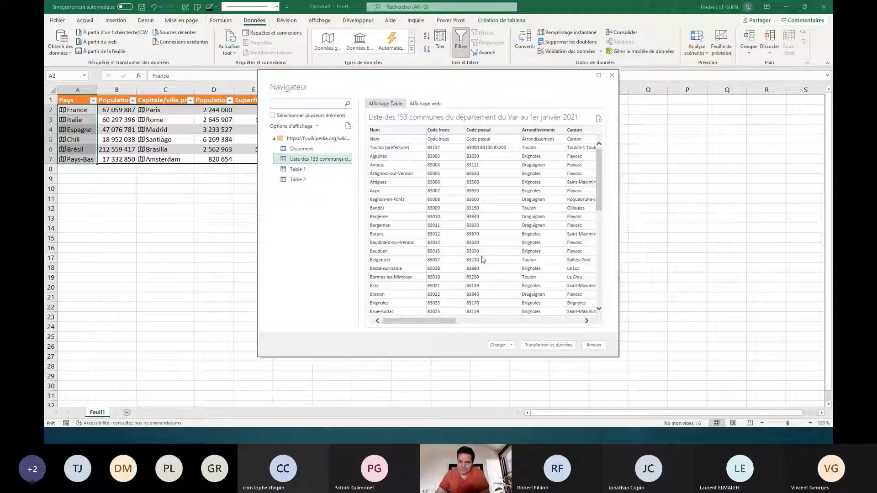
{"action": "left_click", "coordinate": [550, 348]}
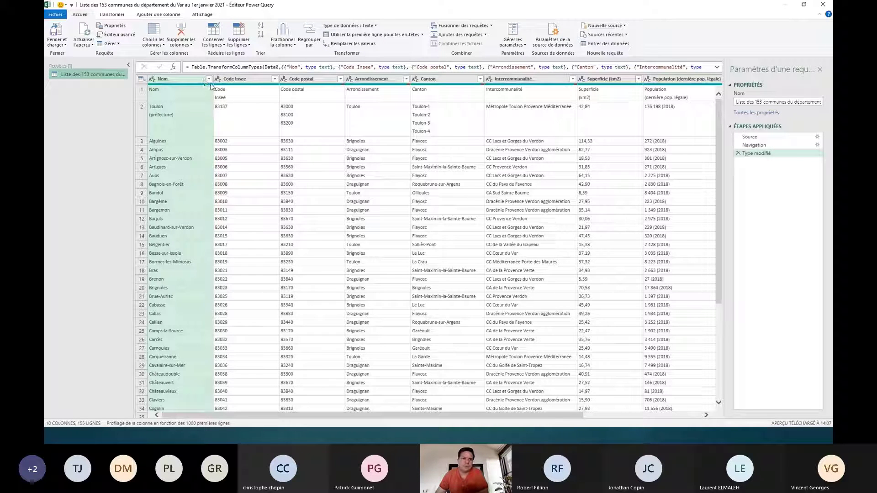
Remove the 1 top row that repeats the column headers from the communes query.
{"action": "left_click", "coordinate": [248, 45]}
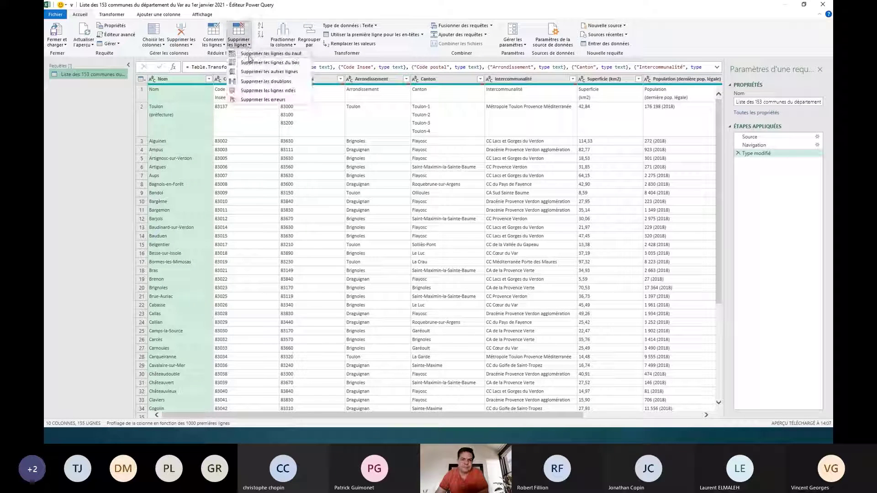
{"action": "left_click", "coordinate": [252, 54]}
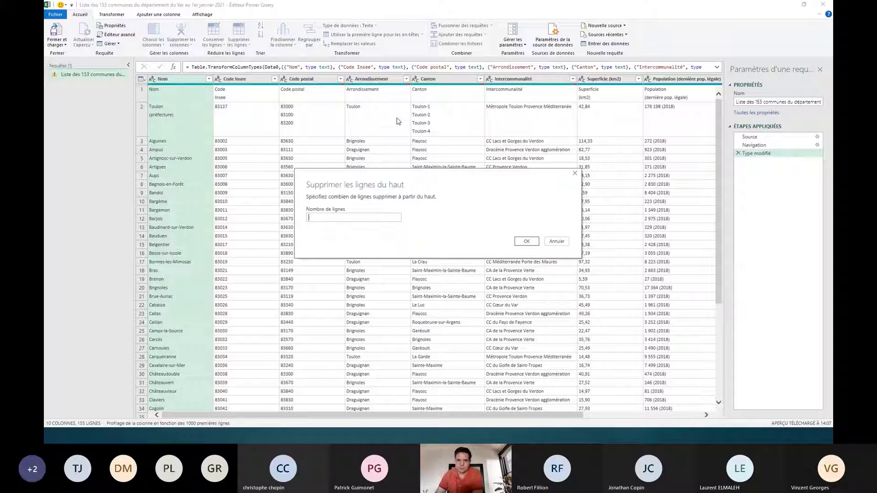
{"action": "type", "text": "1"}
{"action": "key", "text": "Return"}
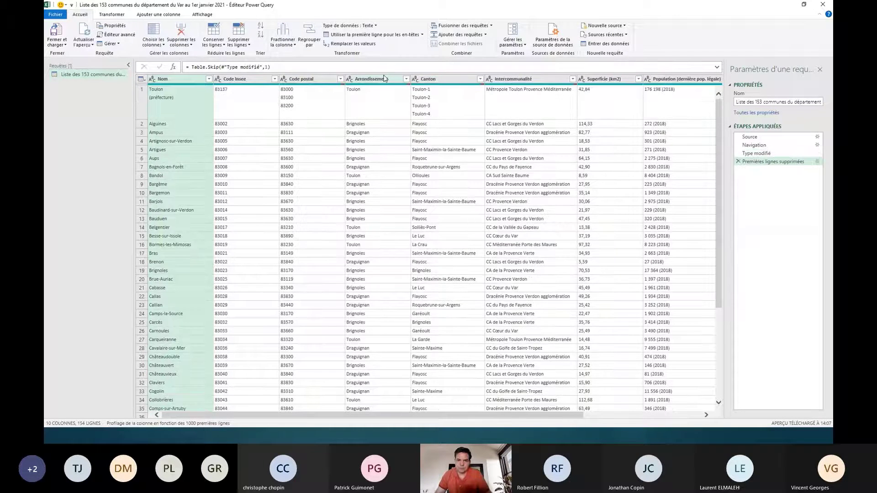
Remove the Arrondissement, Canton, Intercommunalité and Modifier columns from the query and load the result into the workbook.
{"action": "left_click", "coordinate": [372, 80]}
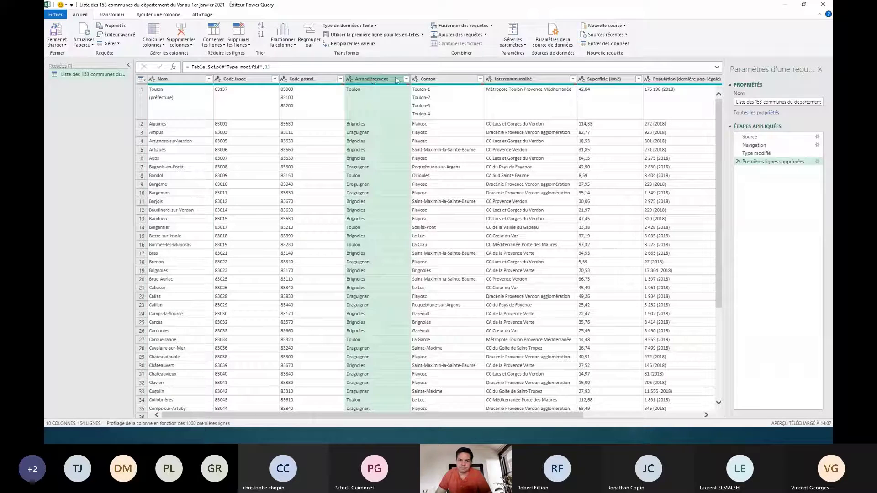
{"action": "left_click", "coordinate": [518, 81], "text": "shift"}
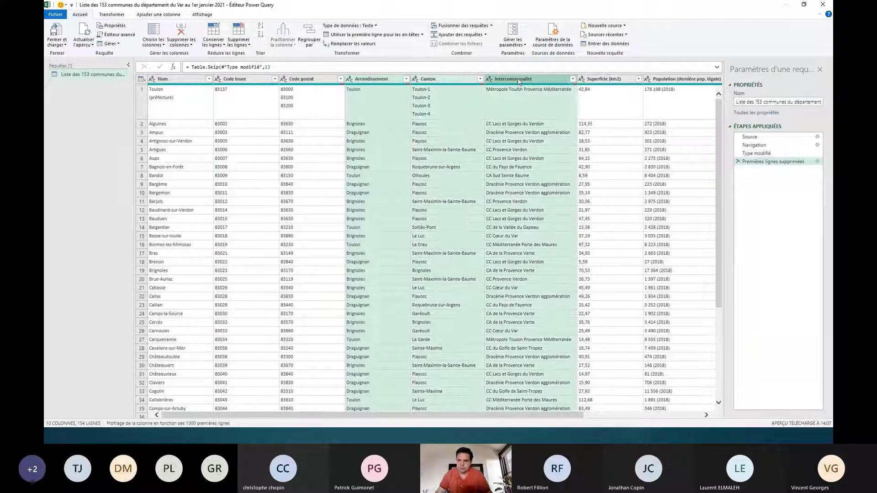
{"action": "right_click", "coordinate": [518, 82]}
{"action": "left_click", "coordinate": [525, 93]}
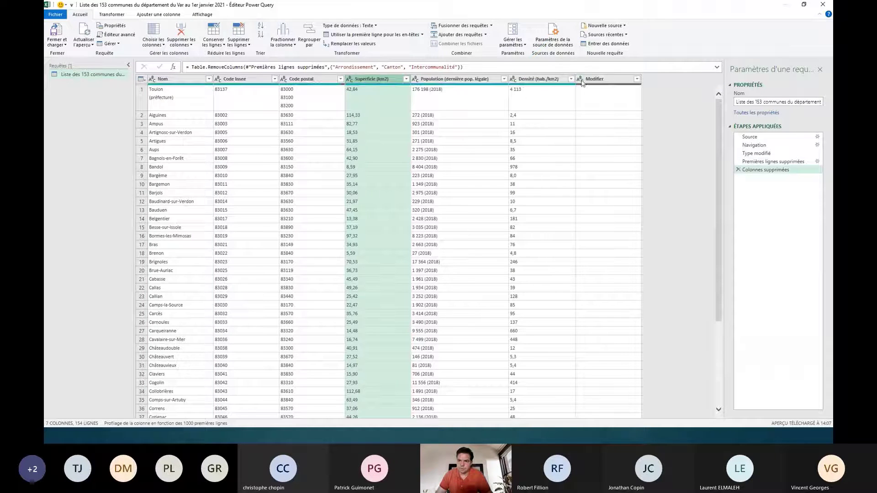
{"action": "right_click", "coordinate": [583, 83]}
{"action": "left_click", "coordinate": [600, 97]}
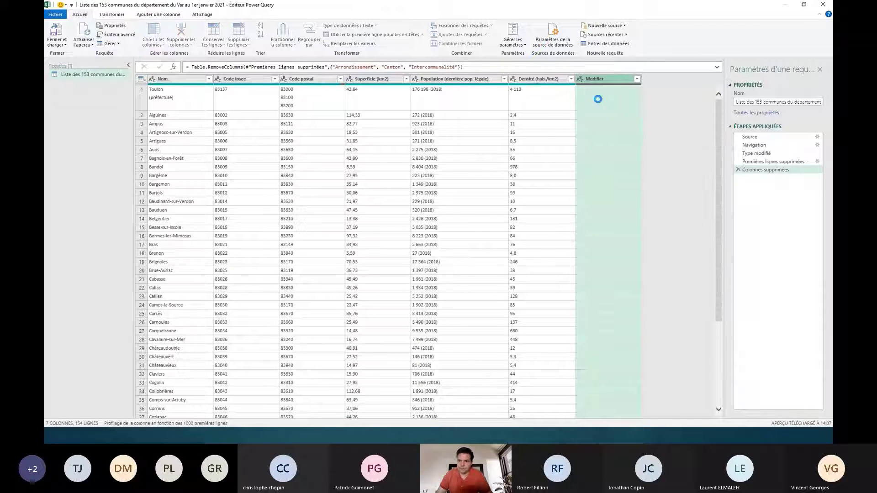
{"action": "left_click", "coordinate": [62, 32]}
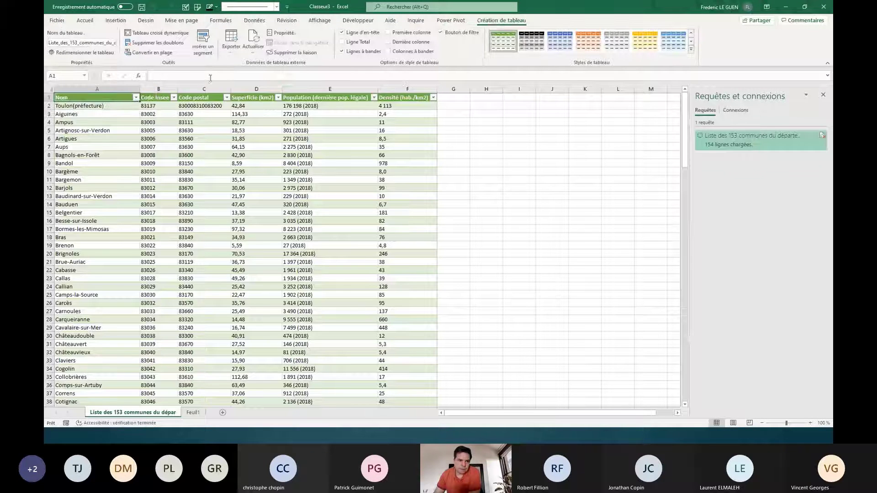
Convert the commune names in the Nom column to the geography data type.
{"action": "left_click", "coordinate": [100, 93]}
{"action": "left_click", "coordinate": [254, 20]}
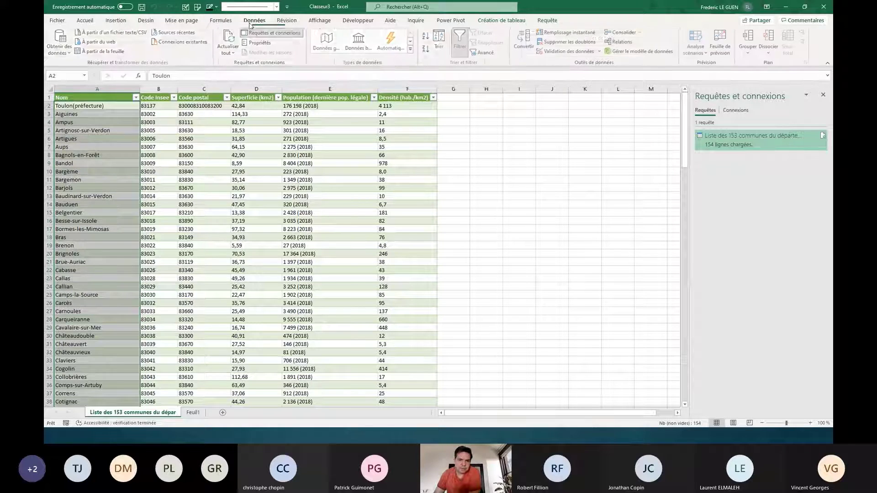
{"action": "left_click", "coordinate": [329, 45]}
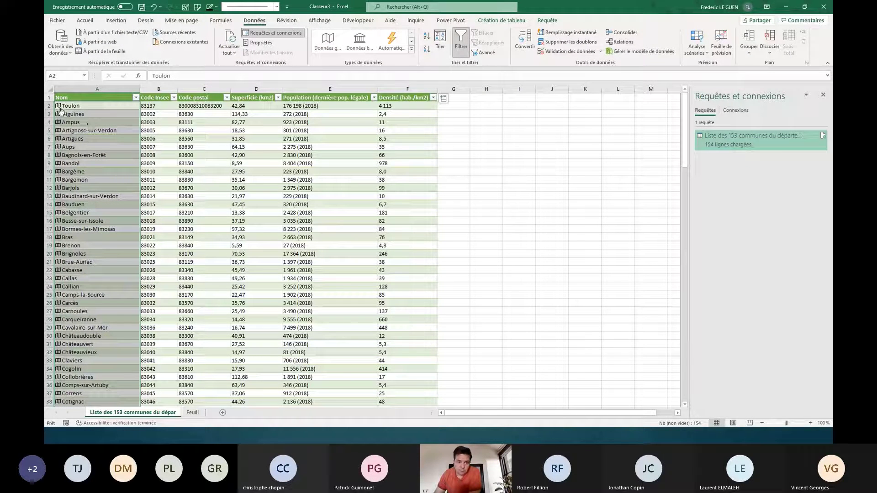
Add the Latitude, Longitude and Population geography fields as new columns of the communes table.
{"action": "left_click", "coordinate": [443, 98]}
{"action": "left_click", "coordinate": [456, 199]}
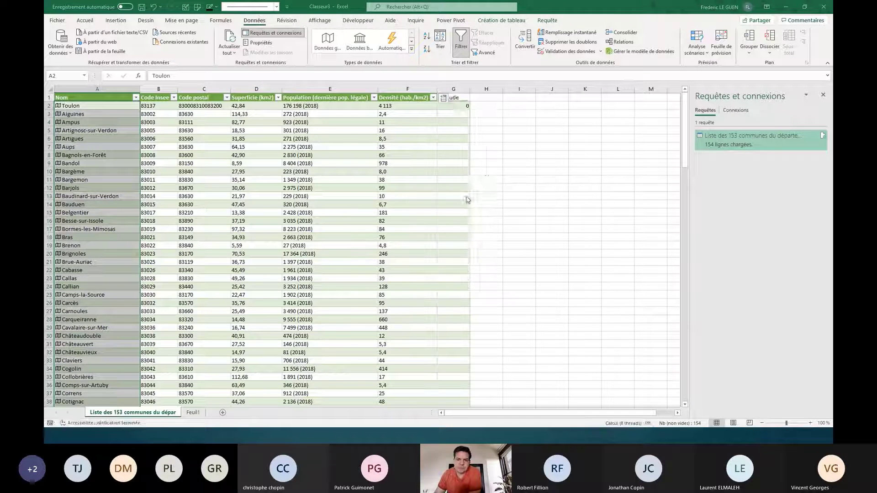
{"action": "left_click", "coordinate": [475, 100]}
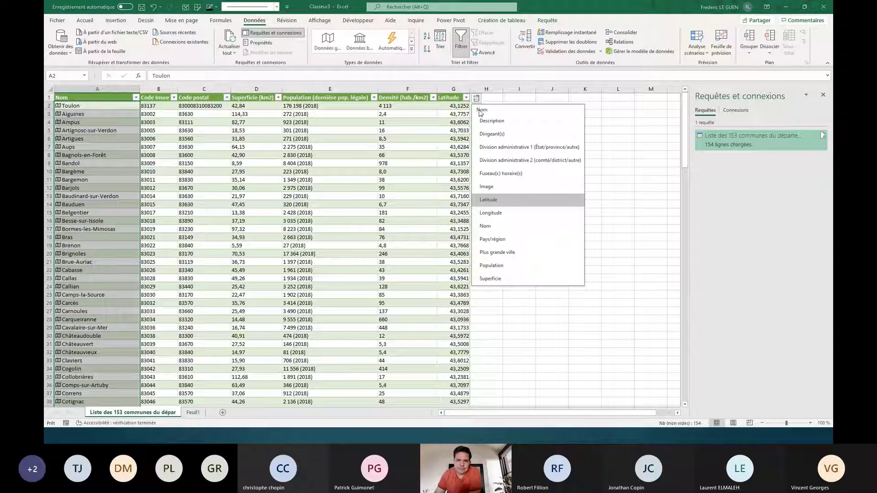
{"action": "left_click", "coordinate": [498, 214]}
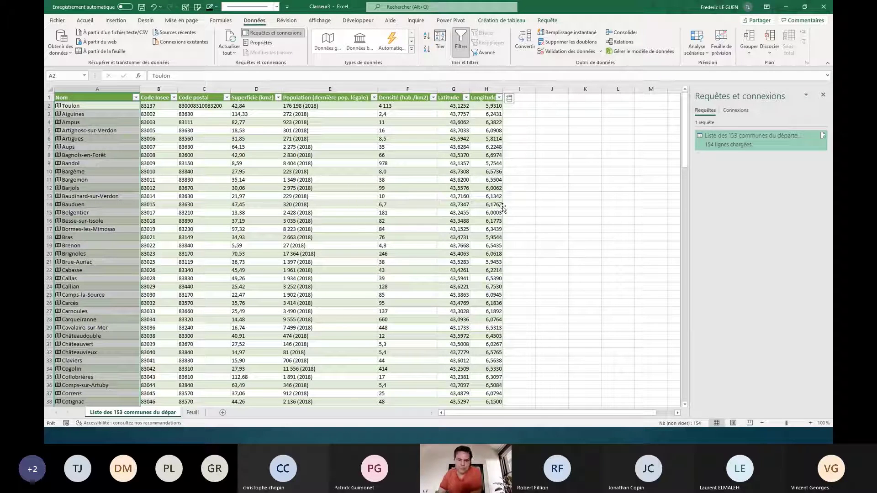
{"action": "left_click", "coordinate": [509, 98]}
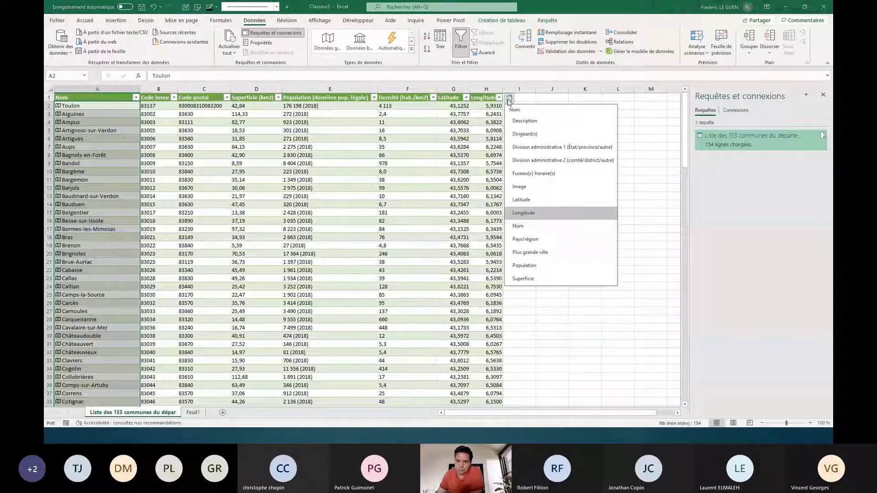
{"action": "left_click", "coordinate": [528, 266]}
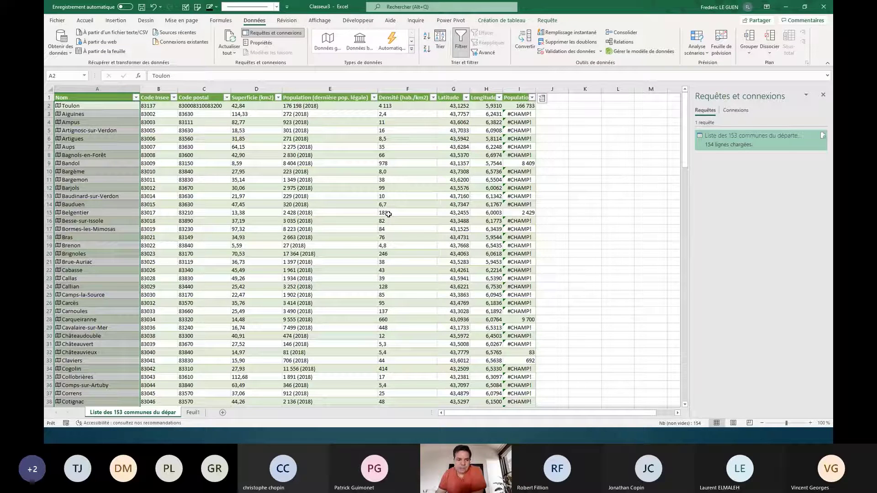
Add a new worksheet, enter Etats-Unis in cell A1 and convert it to the geography data type.
{"action": "left_click", "coordinate": [223, 414]}
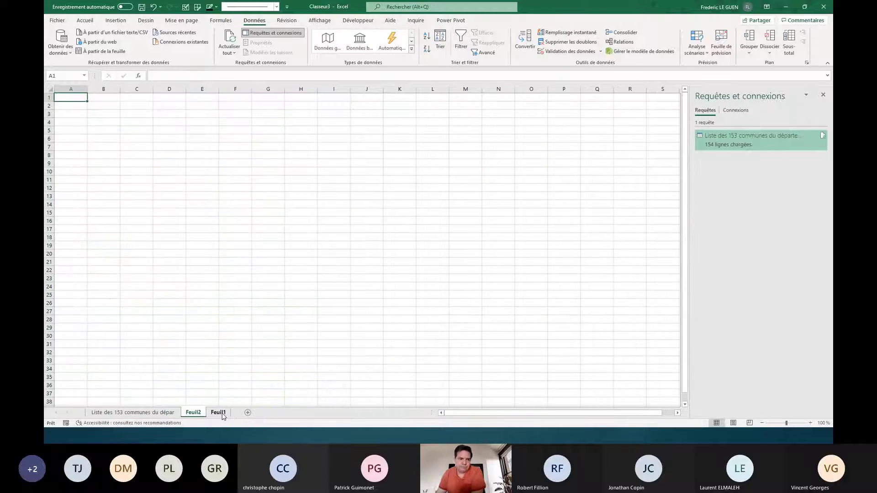
{"action": "type", "text": "Et"}
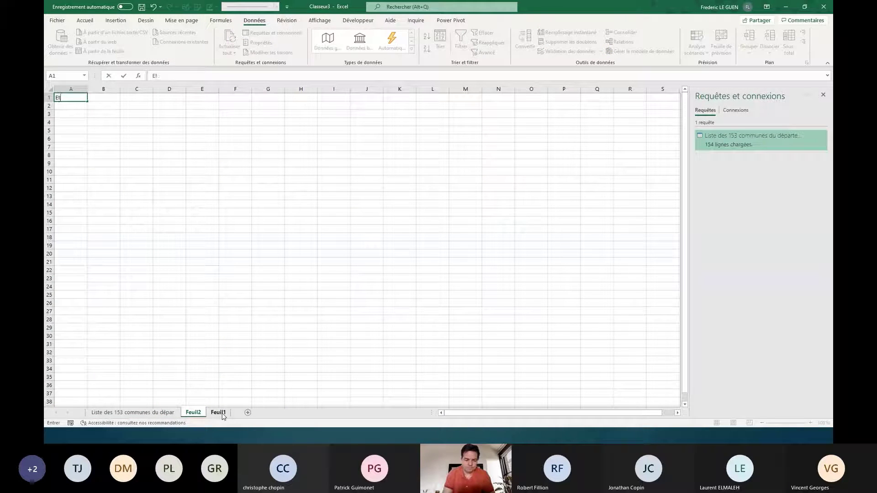
{"action": "type", "text": "ats-U"}
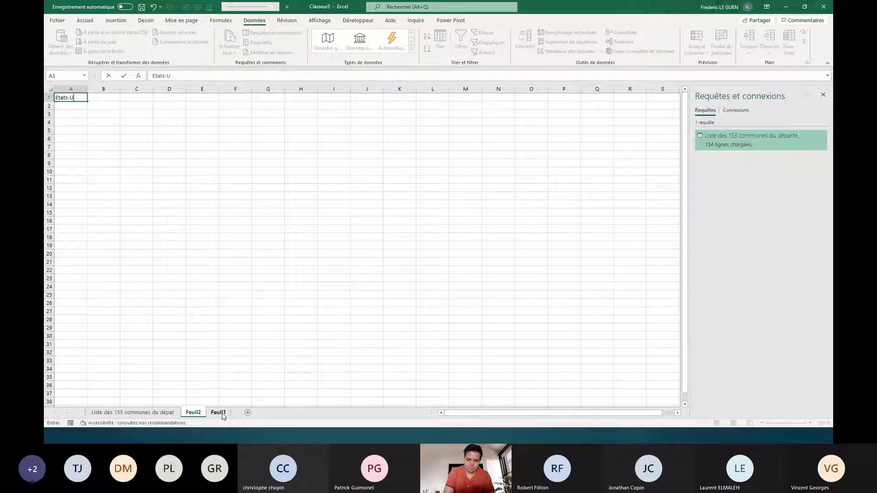
{"action": "type", "text": "nis"}
{"action": "key", "text": "Return"}
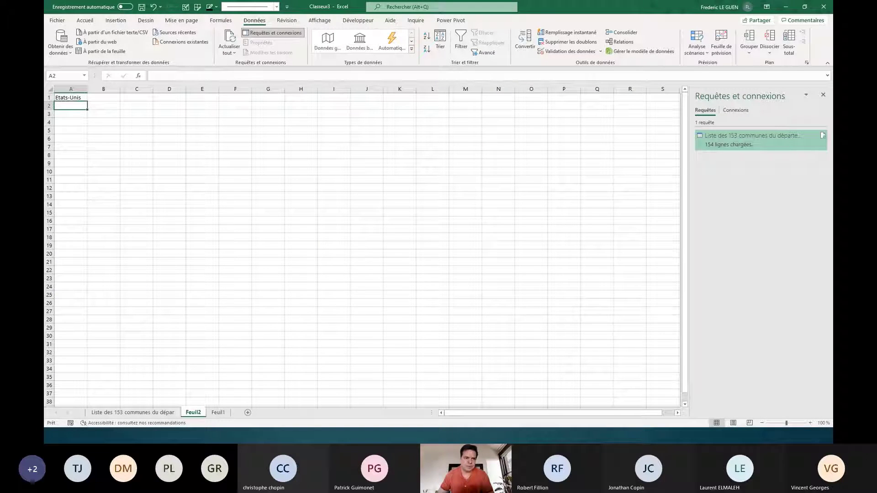
{"action": "left_click", "coordinate": [82, 97]}
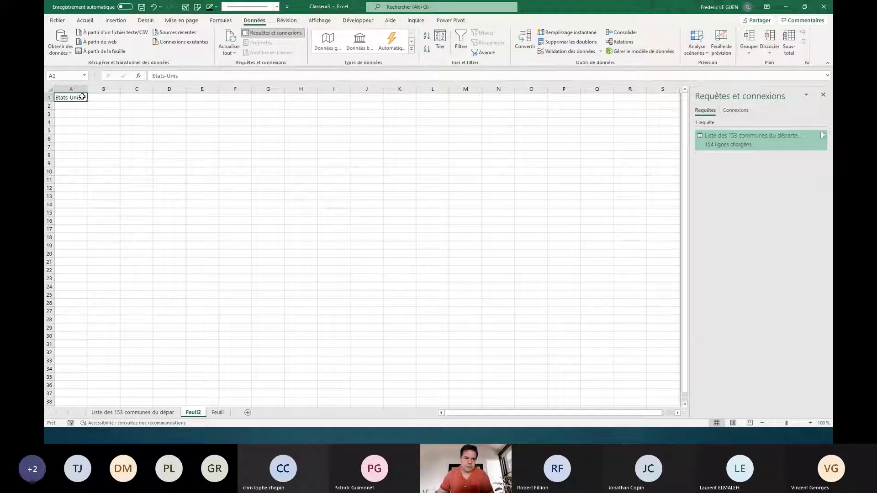
{"action": "left_click", "coordinate": [328, 40]}
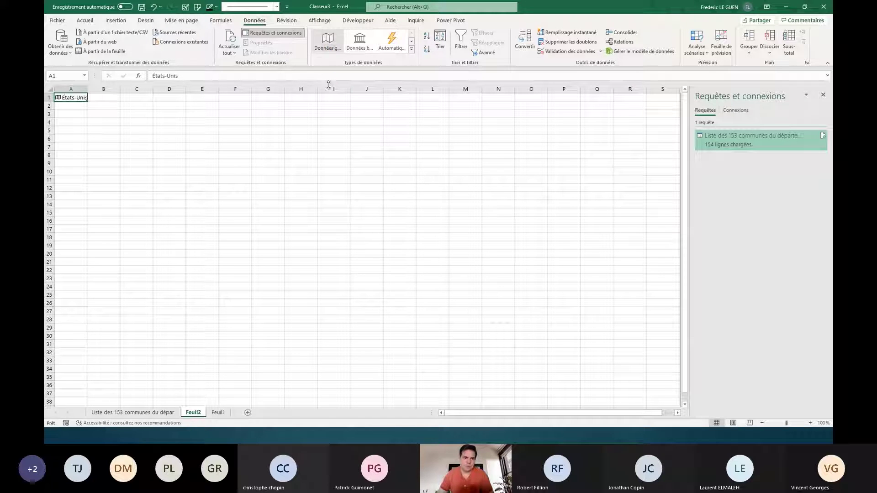
Extract the Subdivisions field of the country in A1 into column B and widen that column.
{"action": "left_click", "coordinate": [94, 98]}
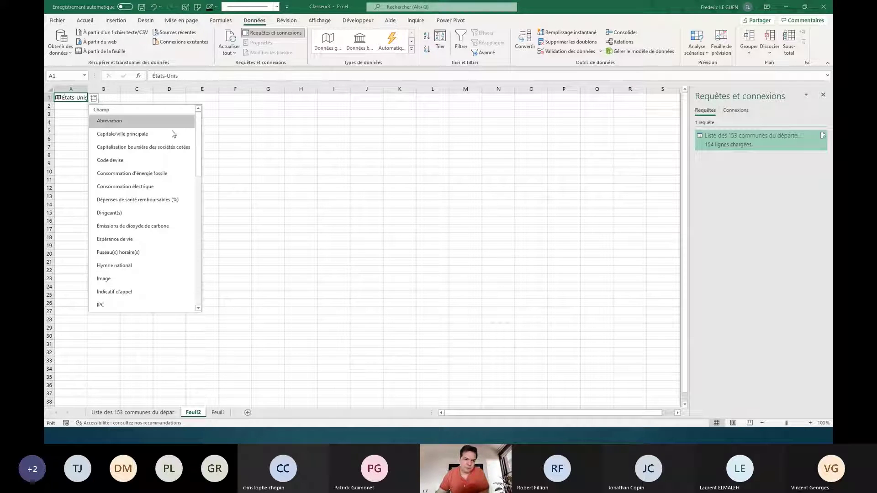
{"action": "left_click_drag", "start_coordinate": [200, 164], "coordinate": [210, 282]}
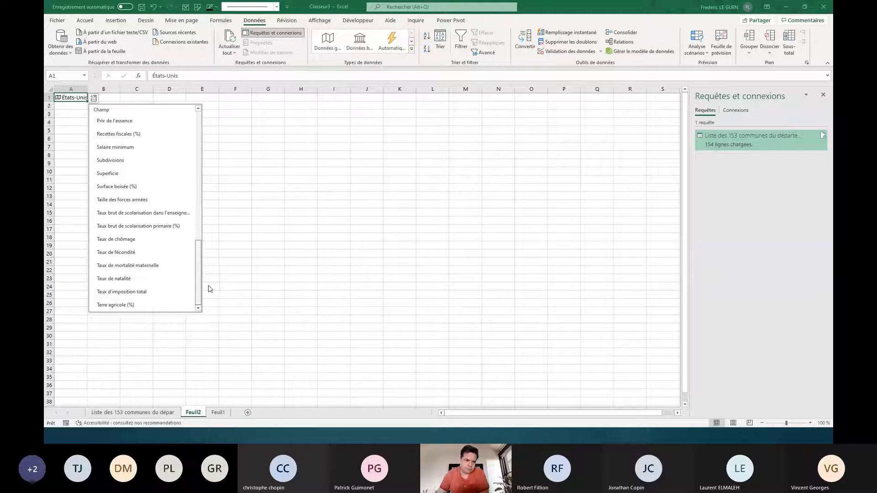
{"action": "left_click", "coordinate": [129, 163]}
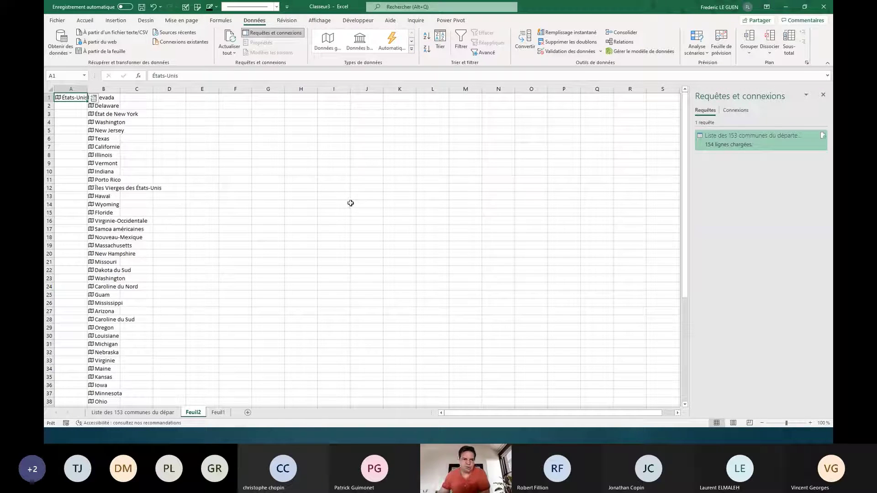
{"action": "left_click_drag", "start_coordinate": [120, 90], "coordinate": [145, 89]}
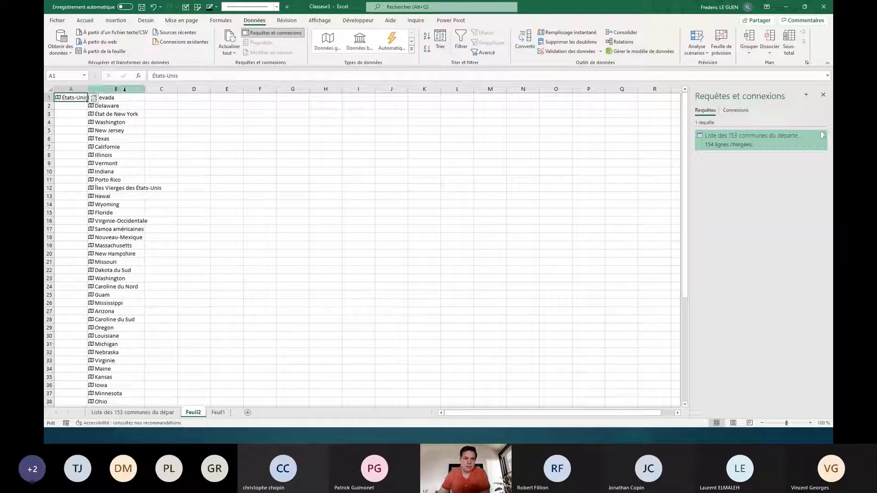
Extract the Capitale/ville principale field for all the subdivisions in column B and widen column C.
{"action": "left_click", "coordinate": [124, 89]}
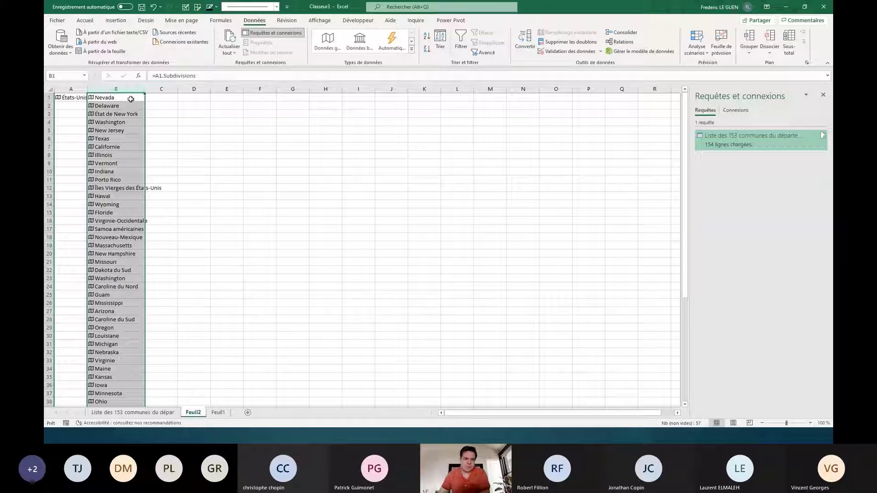
{"action": "left_click", "coordinate": [130, 99]}
{"action": "key", "text": "ctrl+shift+Down"}
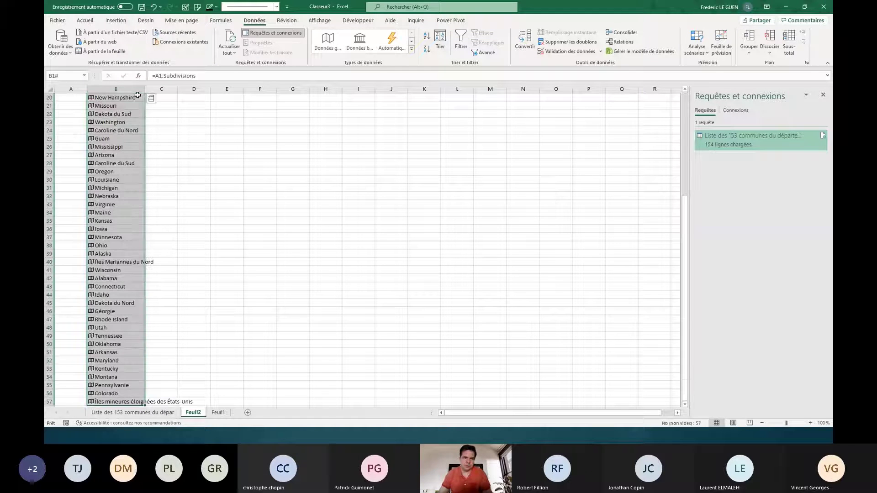
{"action": "scroll", "coordinate": [160, 97], "scroll_direction": "down", "scroll_amount": 3}
{"action": "scroll", "coordinate": [163, 99], "scroll_direction": "up", "scroll_amount": 3}
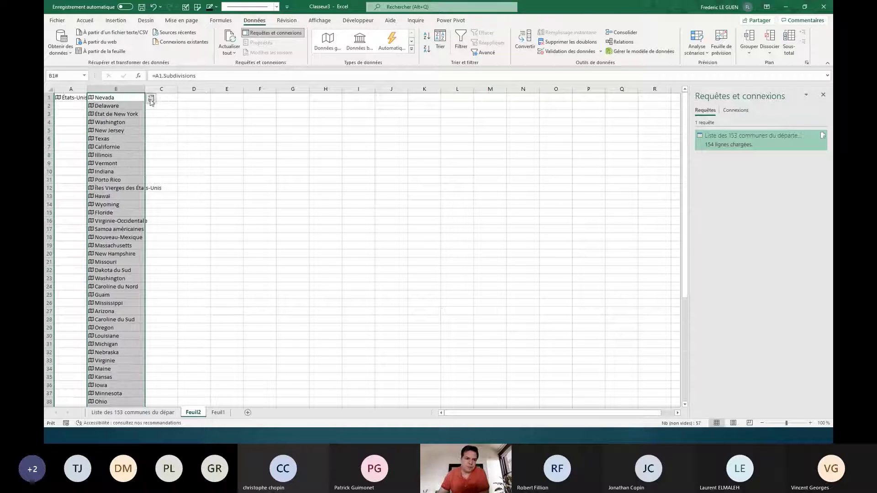
{"action": "left_click", "coordinate": [151, 99]}
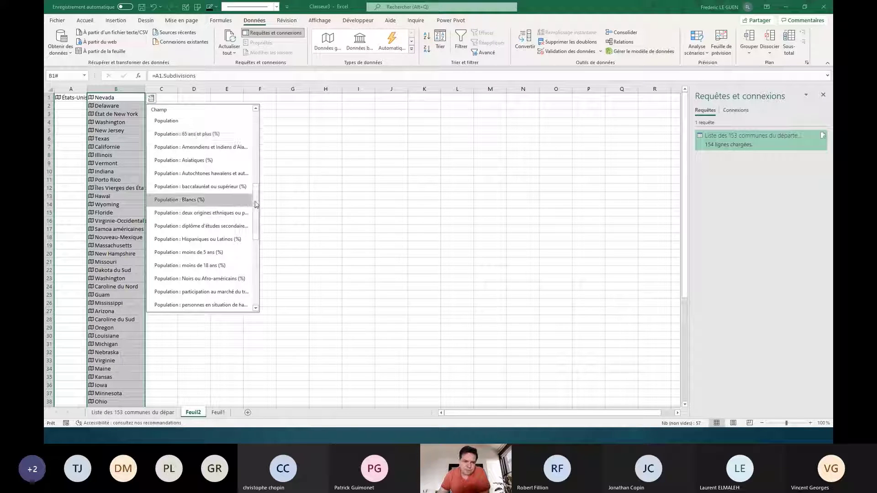
{"action": "left_click_drag", "start_coordinate": [256, 204], "coordinate": [256, 120]}
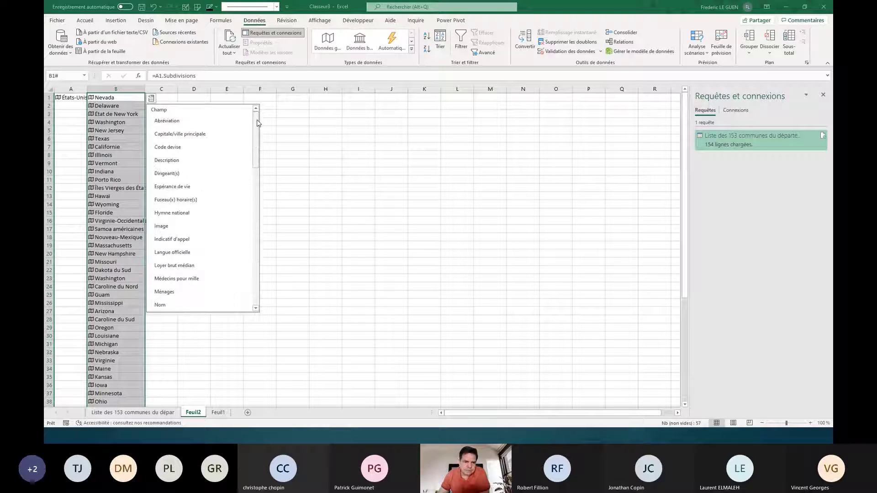
{"action": "left_click", "coordinate": [198, 136]}
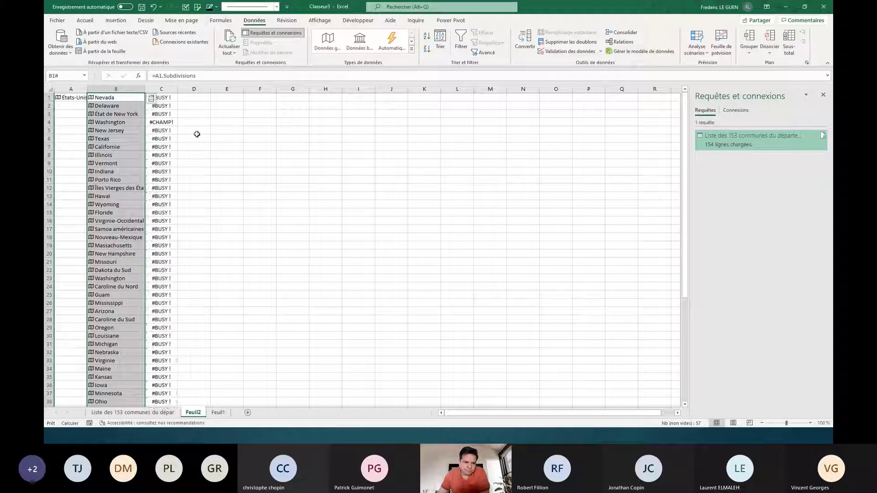
{"action": "left_click_drag", "start_coordinate": [177, 89], "coordinate": [207, 90]}
Extract the Plus grande ville field for all the subdivisions into column D and review the list down to its last row.
{"action": "left_click", "coordinate": [151, 98]}
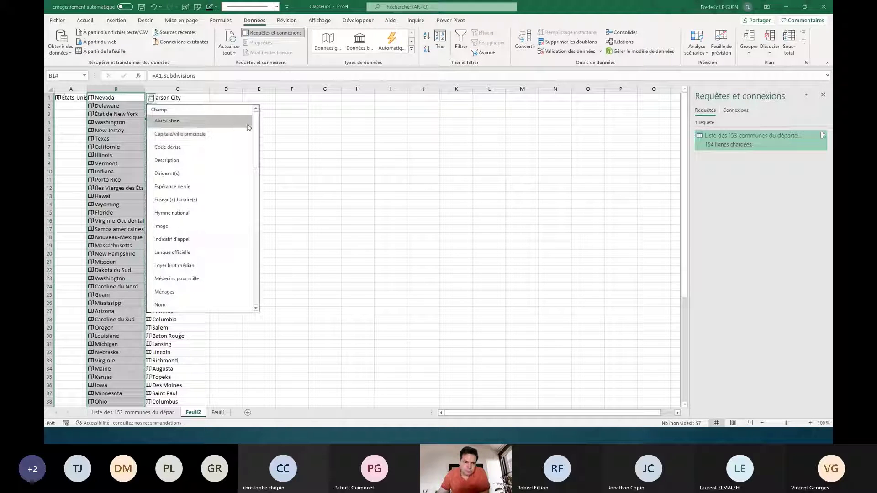
{"action": "left_click_drag", "start_coordinate": [257, 128], "coordinate": [257, 167]}
{"action": "left_click", "coordinate": [199, 227]}
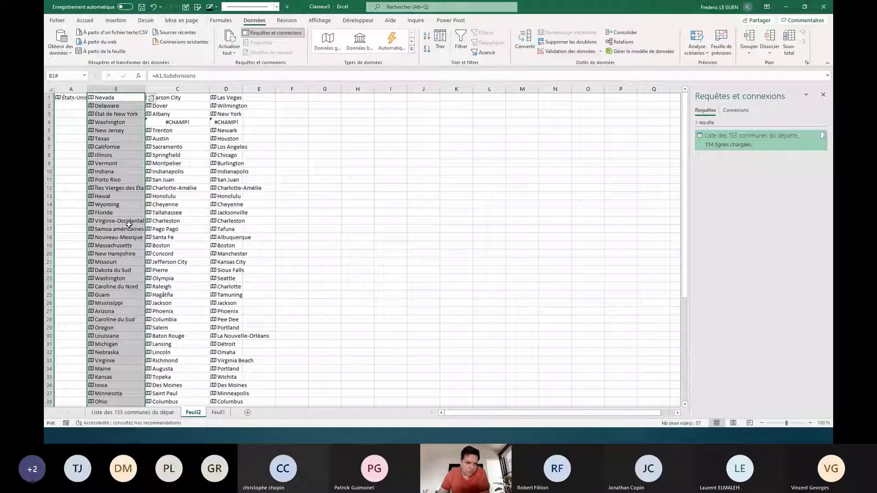
{"action": "left_click", "coordinate": [285, 192]}
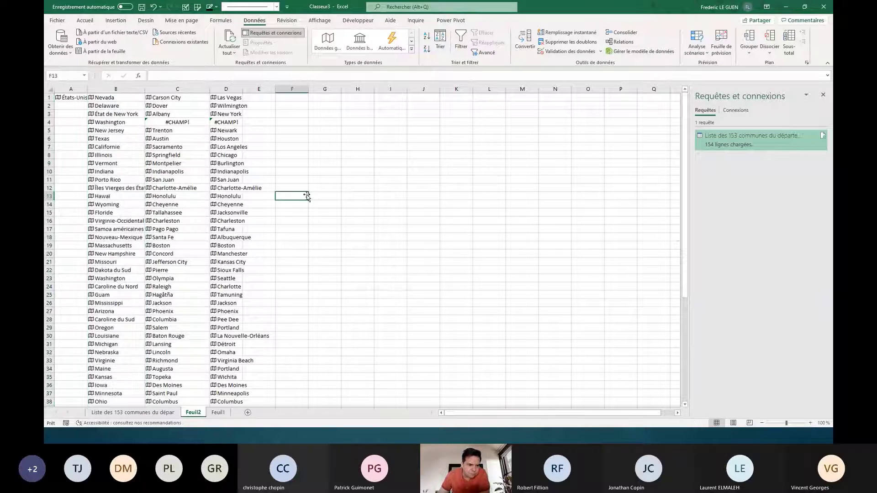
{"action": "scroll", "coordinate": [286, 244], "scroll_direction": "down", "scroll_amount": 3}
{"action": "scroll", "coordinate": [286, 245], "scroll_direction": "down", "scroll_amount": 3}
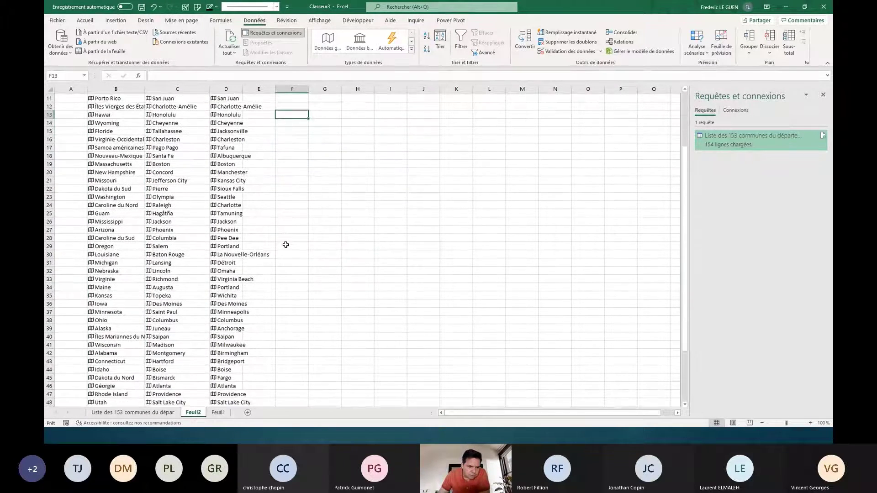
{"action": "scroll", "coordinate": [285, 245], "scroll_direction": "down", "scroll_amount": 3}
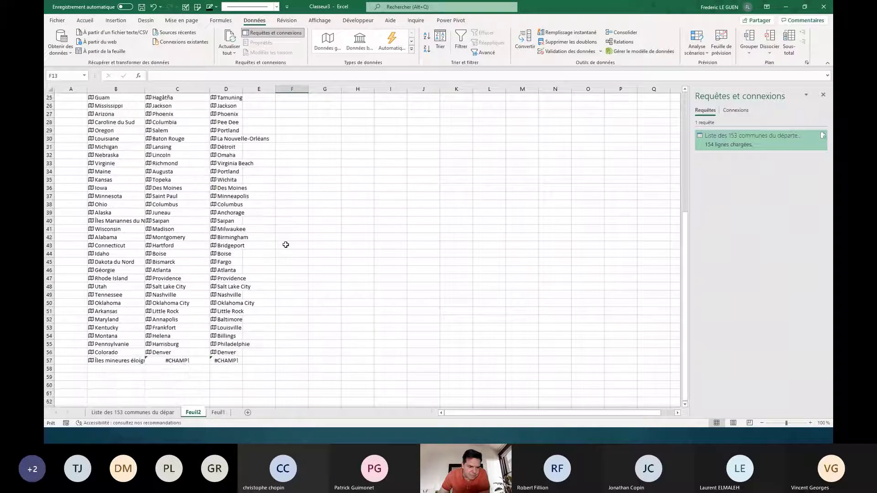
{"action": "scroll", "coordinate": [286, 245], "scroll_direction": "up", "scroll_amount": 7}
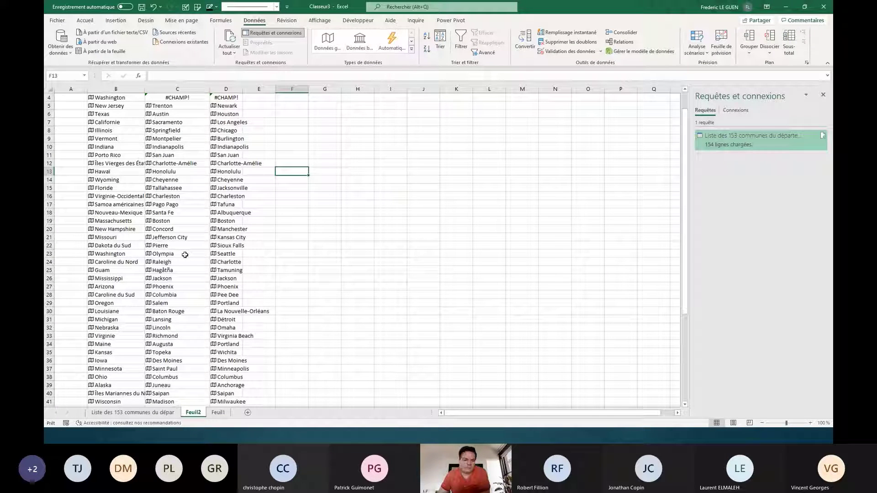
{"action": "scroll", "coordinate": [185, 255], "scroll_direction": "up", "scroll_amount": 1}
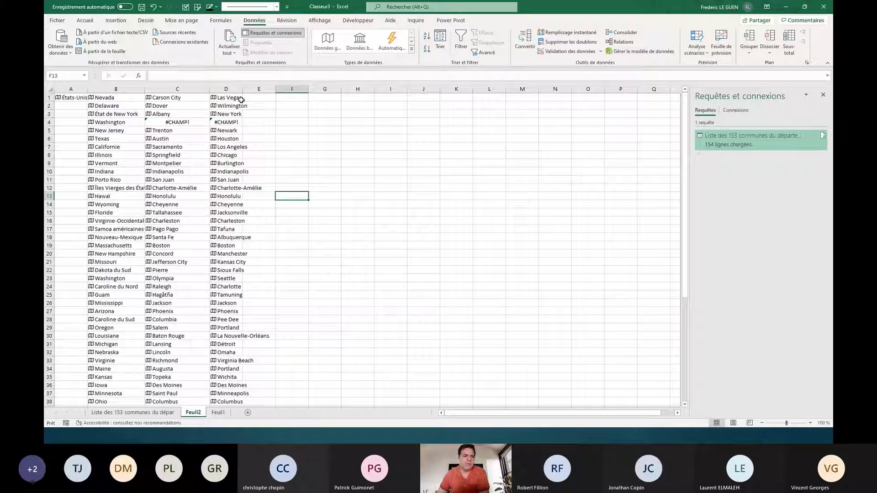
Add another new worksheet, switch to Chrome and copy the URL of the Boursorama CAC 40 stock quotes page.
{"action": "left_click", "coordinate": [248, 413]}
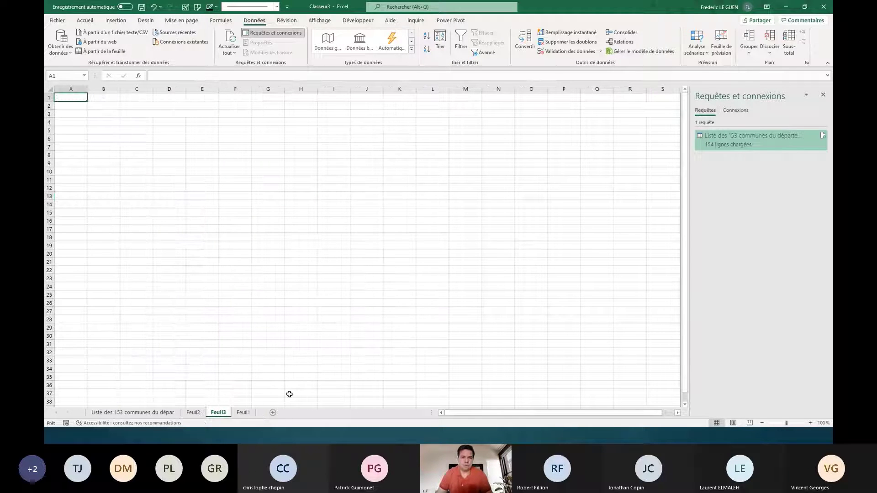
{"action": "key", "text": "alt+Tab"}
{"action": "key", "text": "alt+Tab"}
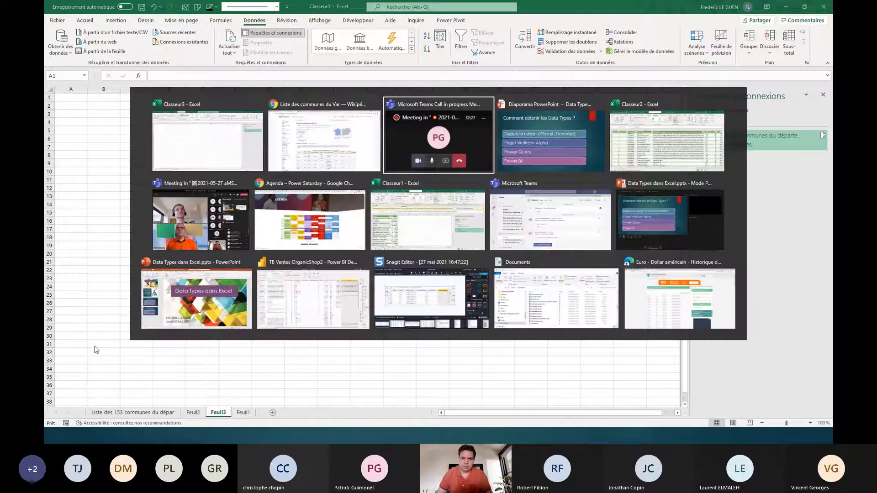
{"action": "key", "text": "alt+shift+Tab"}
{"action": "left_click", "coordinate": [288, 7]}
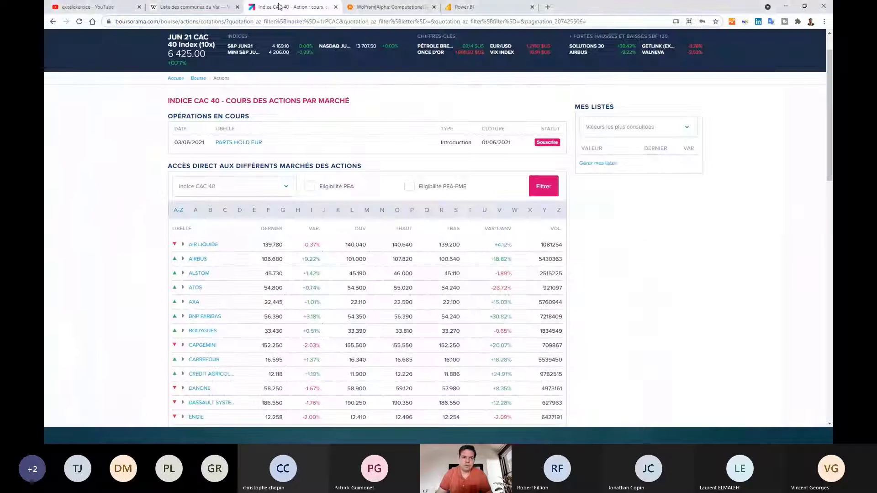
{"action": "left_click", "coordinate": [595, 22]}
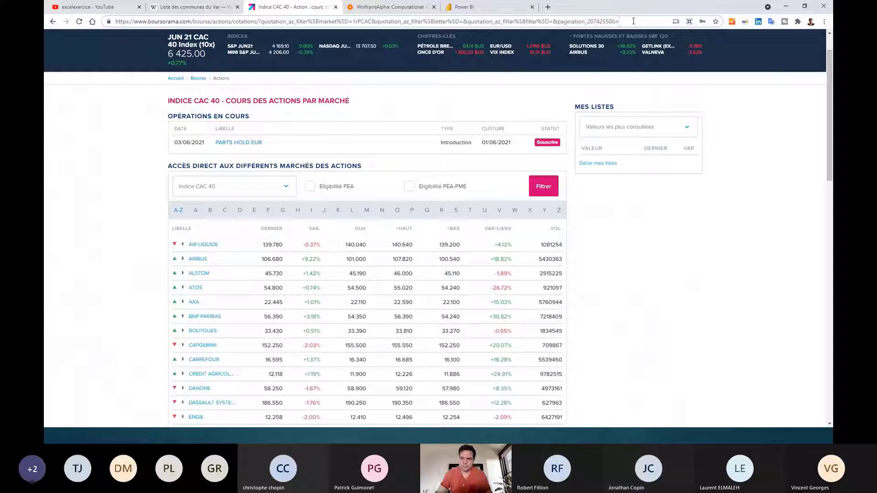
{"action": "key", "text": "ctrl+a"}
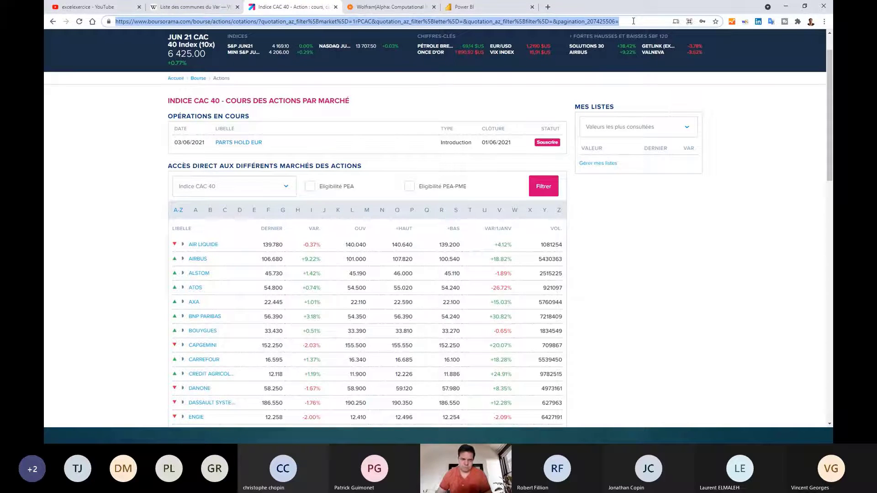
Switch to Excel, import the copied Boursorama URL as a web data source and open its Table 1 in the Power Query editor.
{"action": "key", "text": "alt+Tab"}
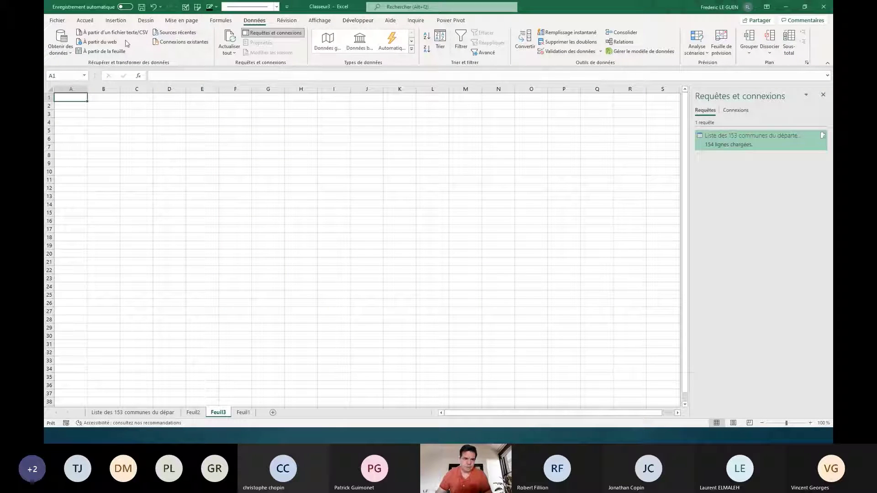
{"action": "left_click", "coordinate": [99, 41]}
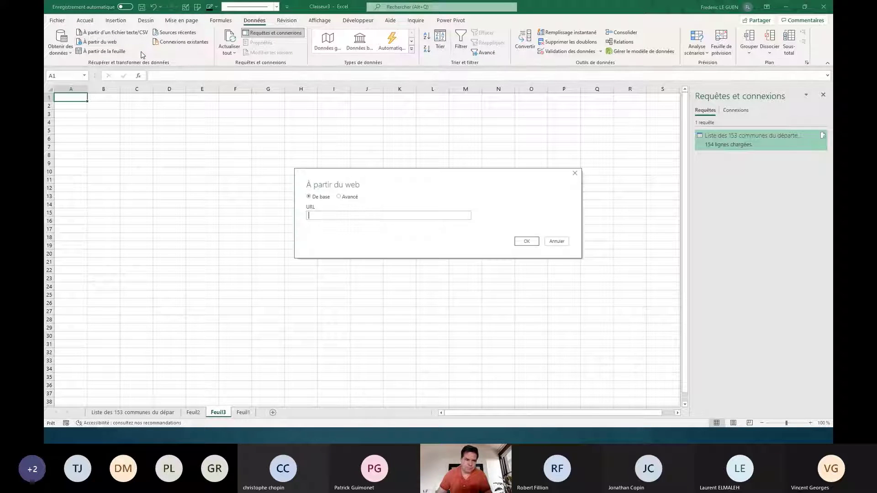
{"action": "key", "text": "ctrl+v"}
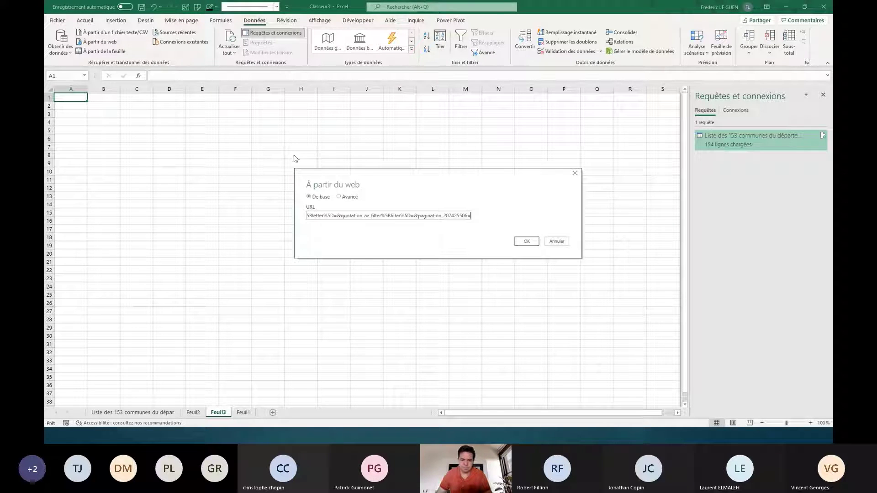
{"action": "left_click", "coordinate": [526, 241]}
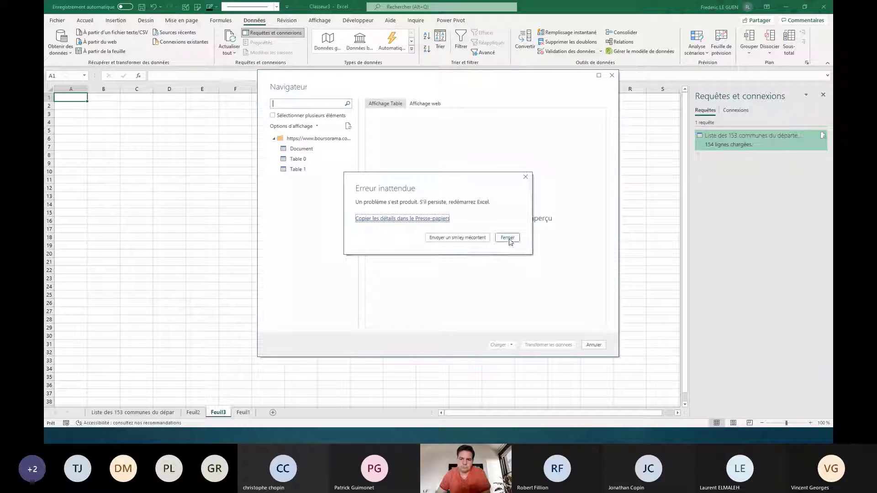
{"action": "left_click", "coordinate": [506, 238]}
{"action": "left_click", "coordinate": [301, 170]}
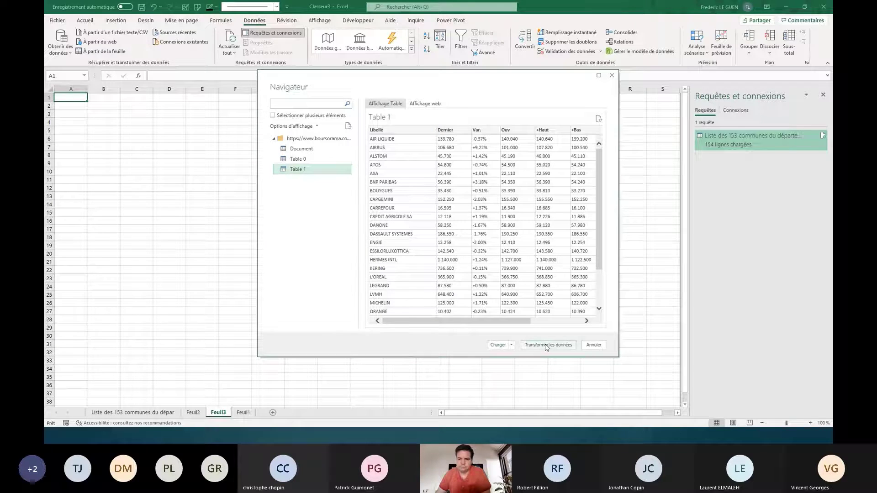
{"action": "left_click", "coordinate": [546, 346]}
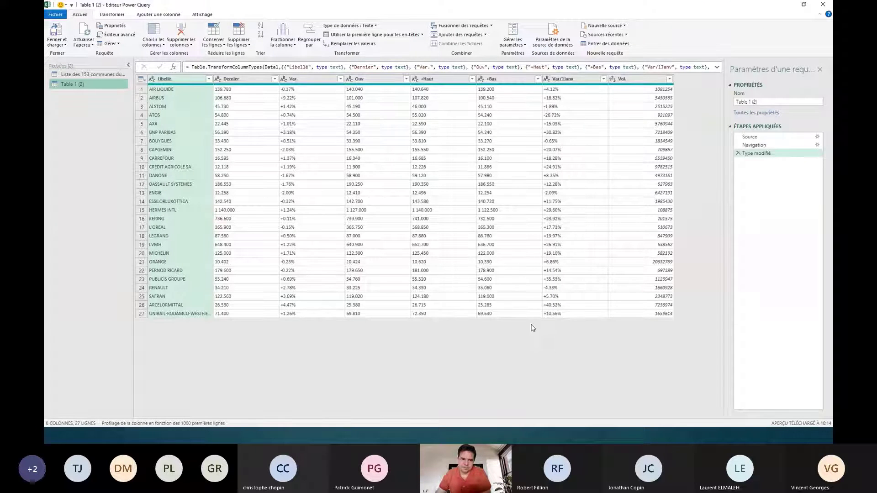
Remove every column except Libellé from the query and load the result into the workbook.
{"action": "right_click", "coordinate": [178, 84]}
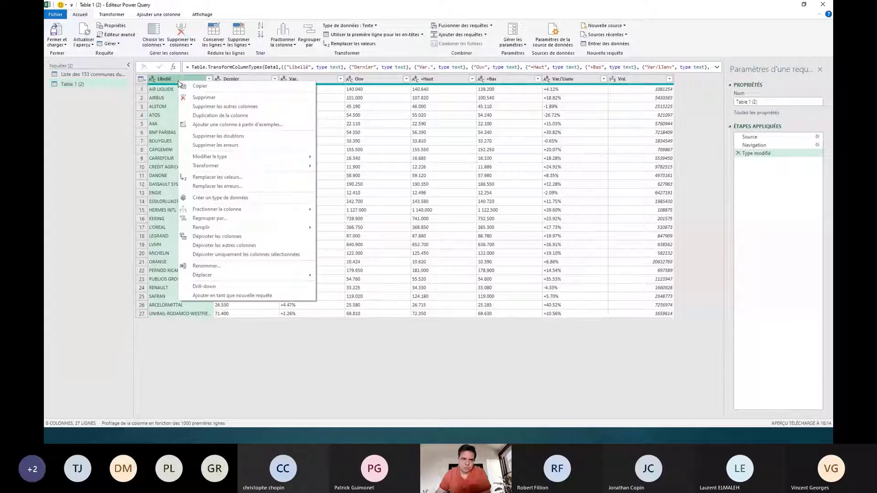
{"action": "left_click", "coordinate": [196, 108]}
{"action": "left_click", "coordinate": [56, 32]}
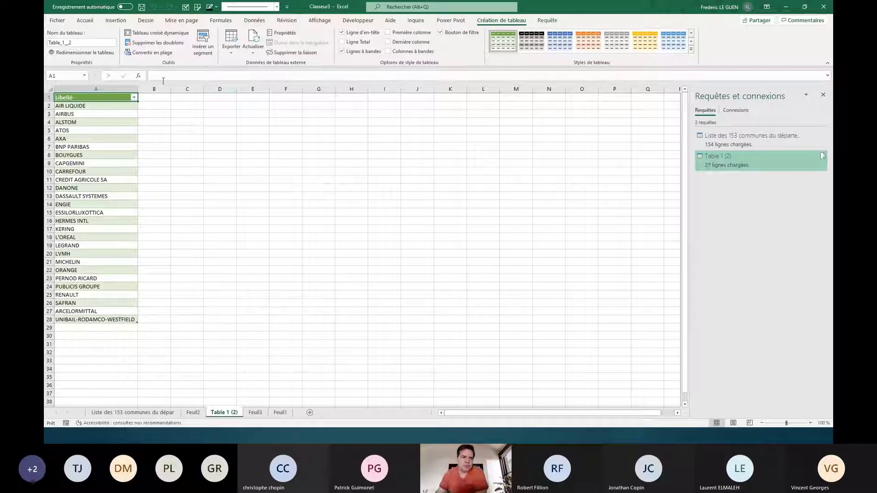
Convert all the company names in the Libellé column to the stock market linked data type.
{"action": "left_click", "coordinate": [99, 92]}
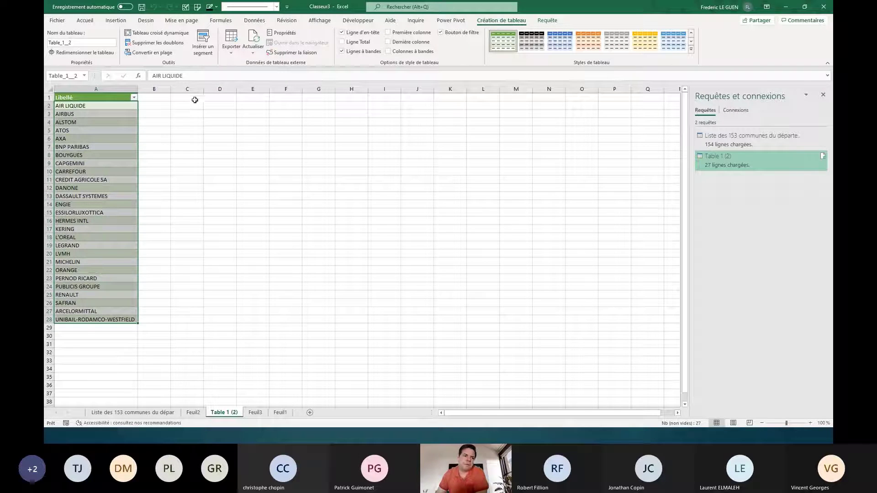
{"action": "left_click", "coordinate": [255, 21]}
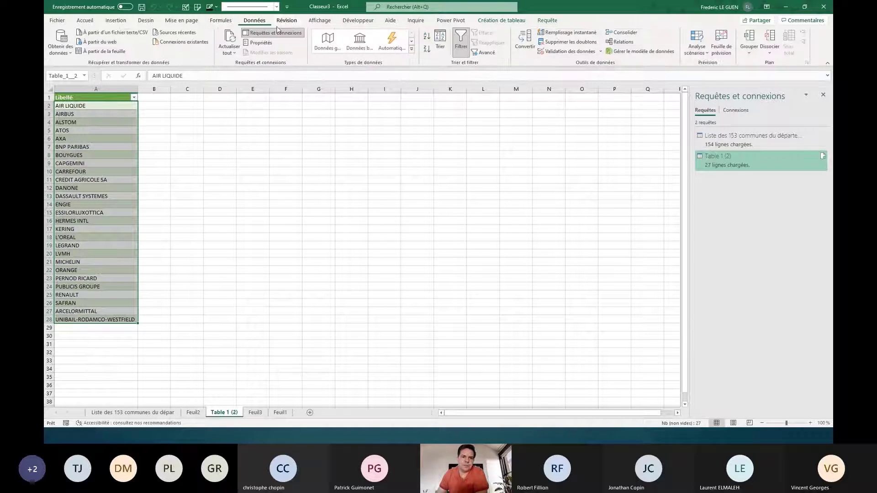
{"action": "left_click", "coordinate": [362, 48]}
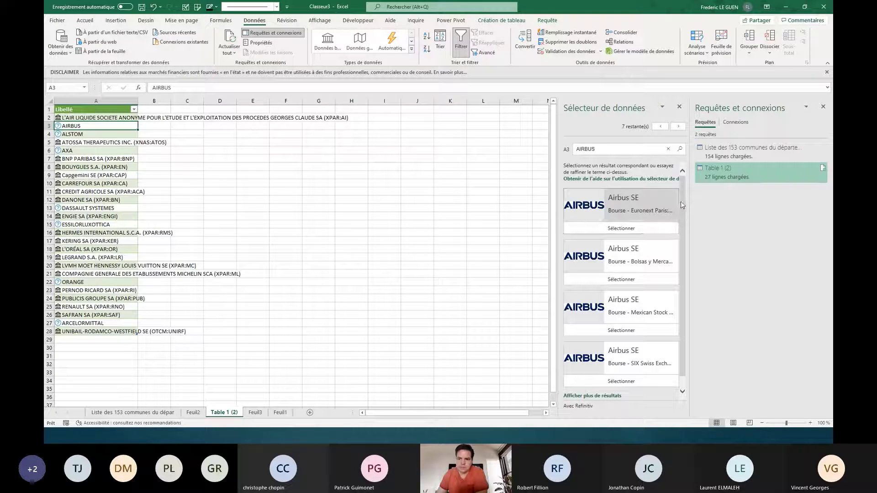
Widen the data selector pane and match AIRBUS to the Airbus SE listing on Euronext Paris (AIR).
{"action": "scroll", "coordinate": [682, 202], "scroll_direction": "down", "scroll_amount": 1}
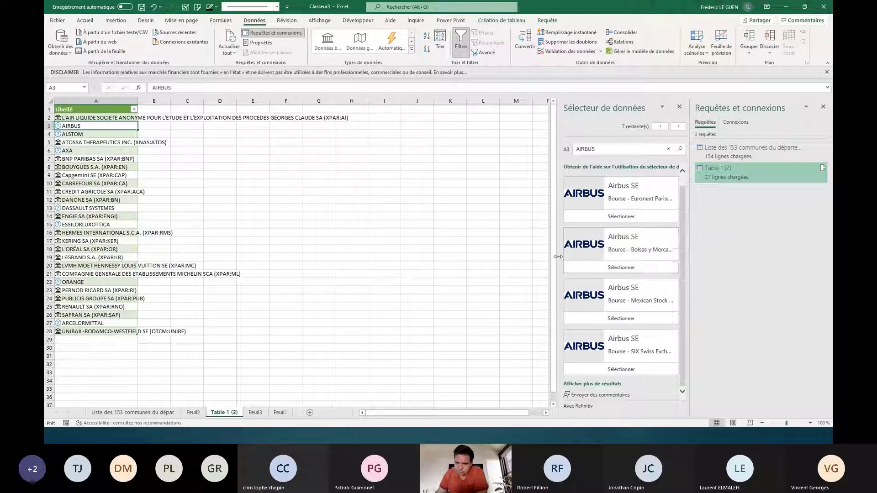
{"action": "left_click_drag", "start_coordinate": [555, 256], "coordinate": [512, 256]}
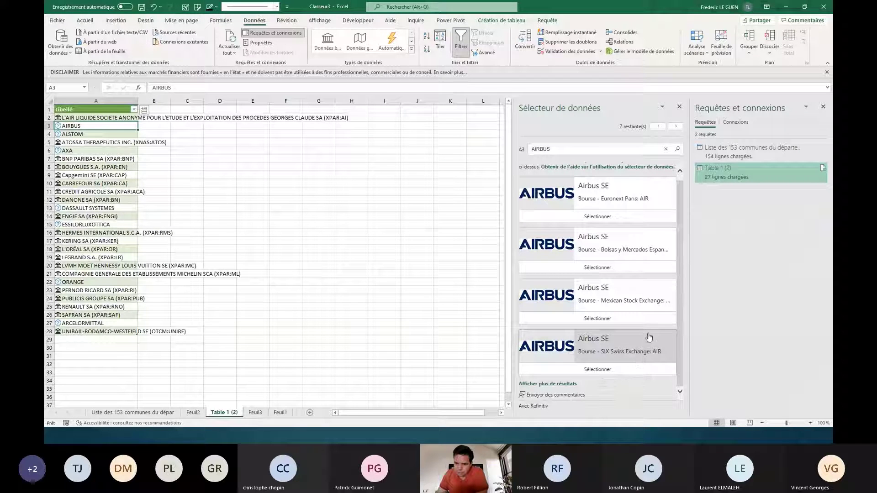
{"action": "scroll", "coordinate": [648, 301], "scroll_direction": "up", "scroll_amount": 1}
{"action": "scroll", "coordinate": [650, 292], "scroll_direction": "down", "scroll_amount": 1}
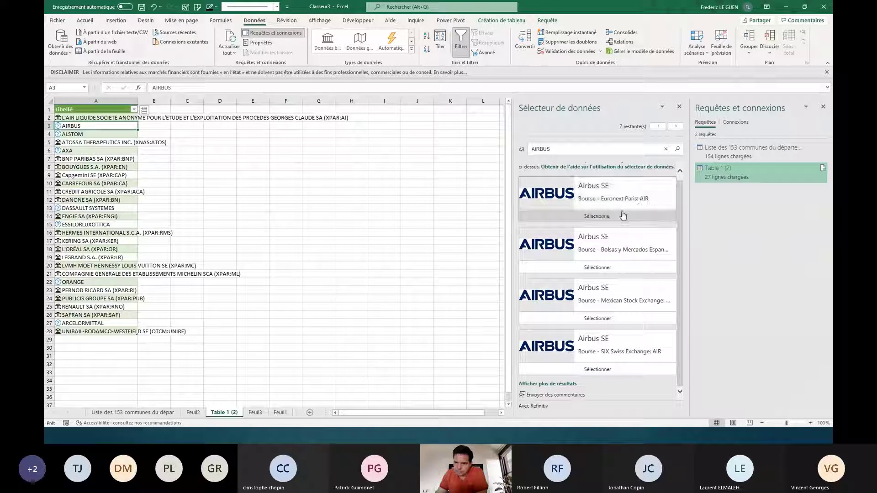
{"action": "left_click", "coordinate": [623, 216]}
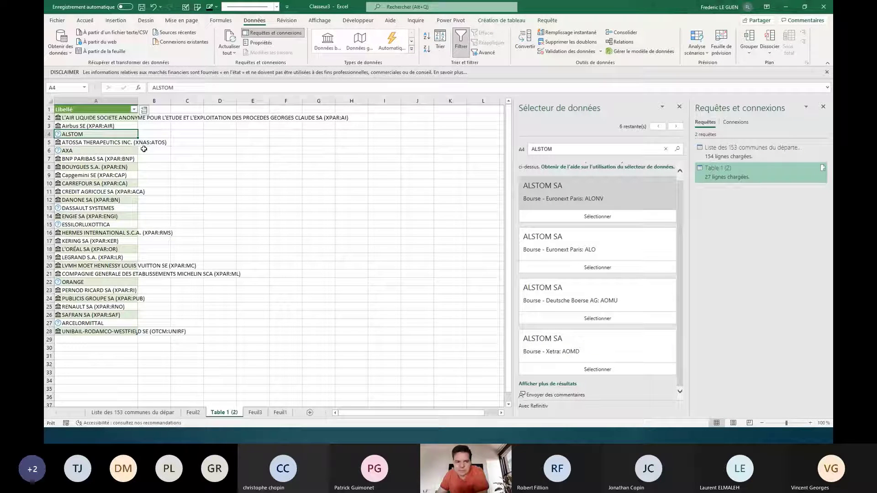
Match AXA to its Euronext Paris listing CS and ALSTOM to its Euronext Paris listing ALO.
{"action": "left_click", "coordinate": [87, 150]}
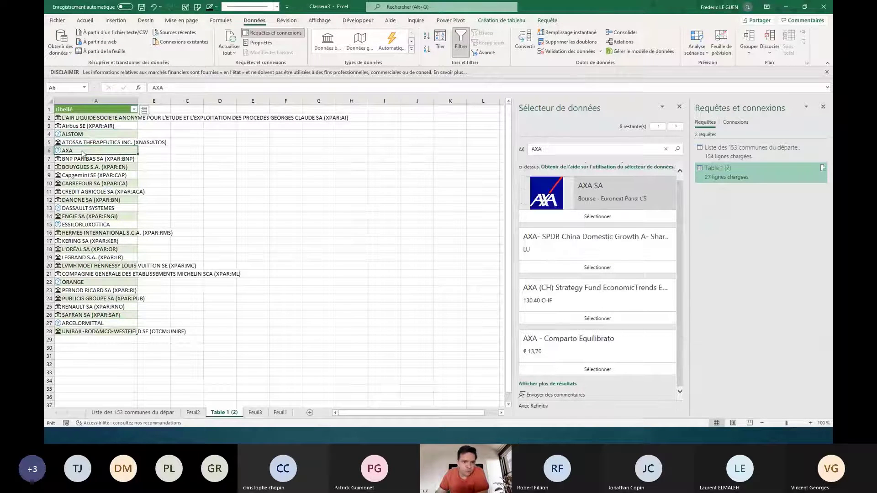
{"action": "left_click", "coordinate": [596, 223]}
{"action": "left_click", "coordinate": [107, 135]}
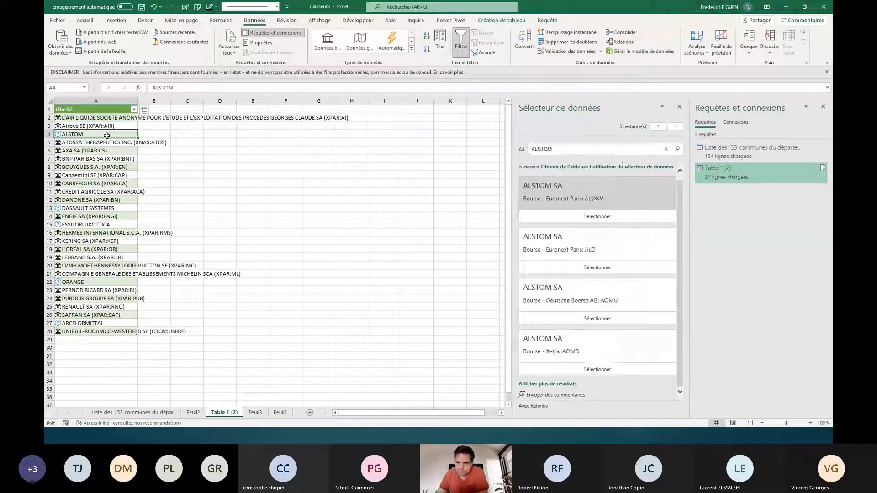
{"action": "left_click", "coordinate": [601, 269]}
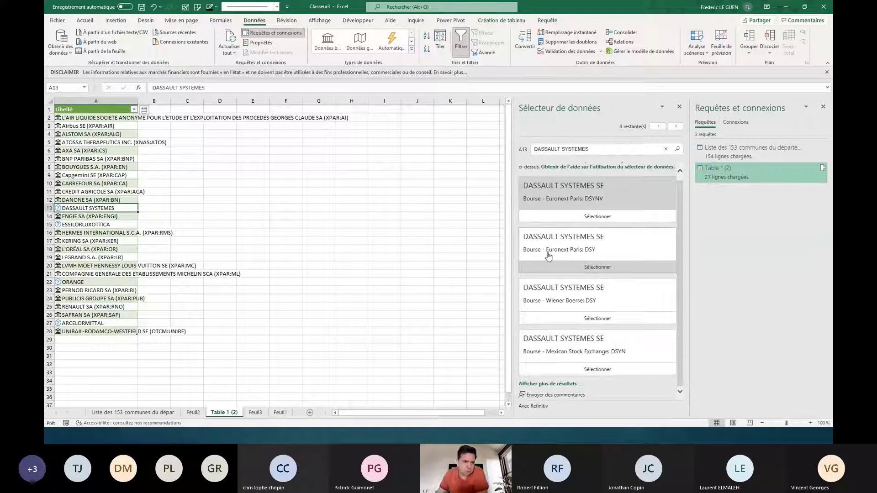
Match Dassault Systèmes, EssilorLuxottica and Orange to Euronext Paris listings DSY, EL and ORA, and ArcelorMittal to the first New York Stock Exchange listing.
{"action": "left_click", "coordinate": [604, 268]}
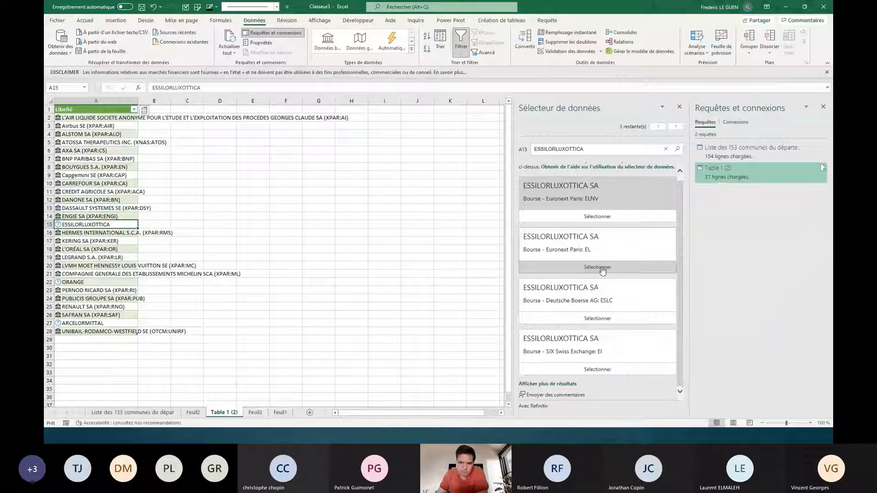
{"action": "left_click", "coordinate": [573, 273]}
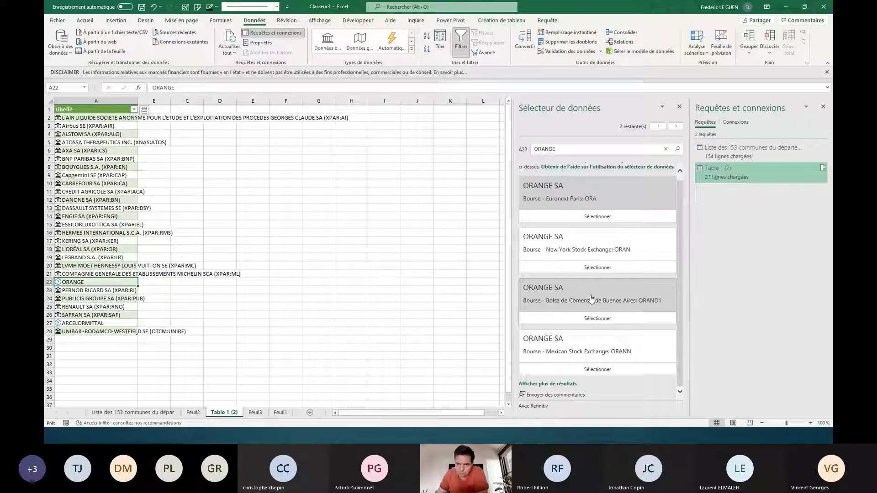
{"action": "left_click", "coordinate": [589, 219]}
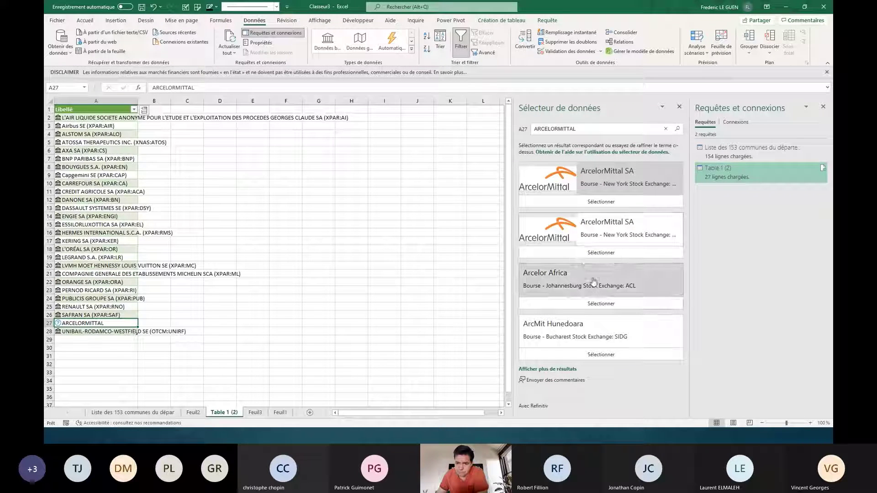
{"action": "left_click", "coordinate": [600, 199]}
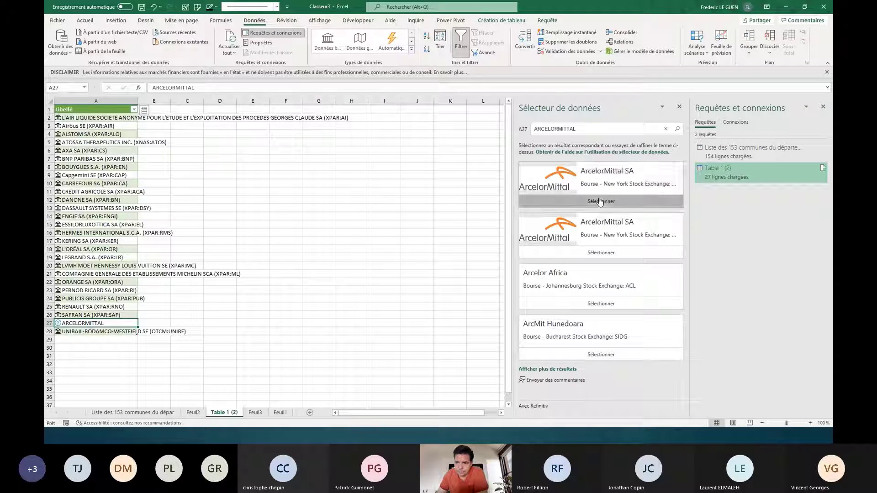
Add a column to the stock table that extracts the Prix field for every company.
{"action": "left_click", "coordinate": [144, 109]}
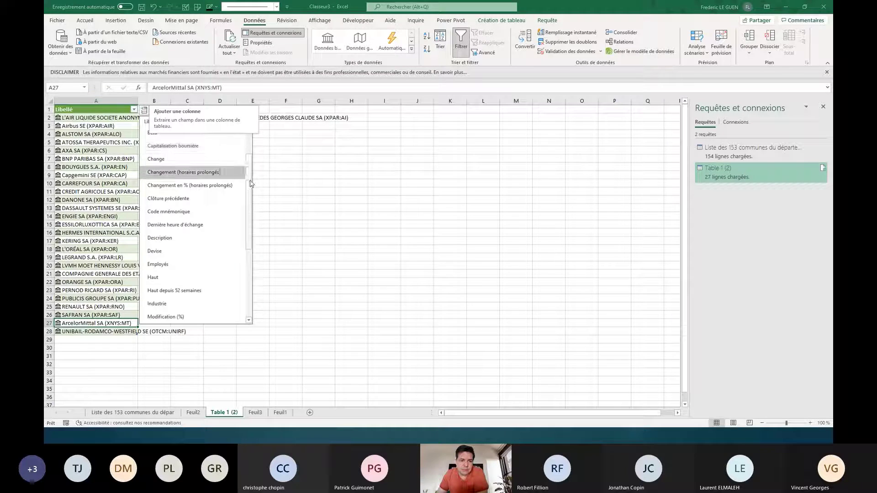
{"action": "left_click_drag", "start_coordinate": [249, 182], "coordinate": [269, 253]}
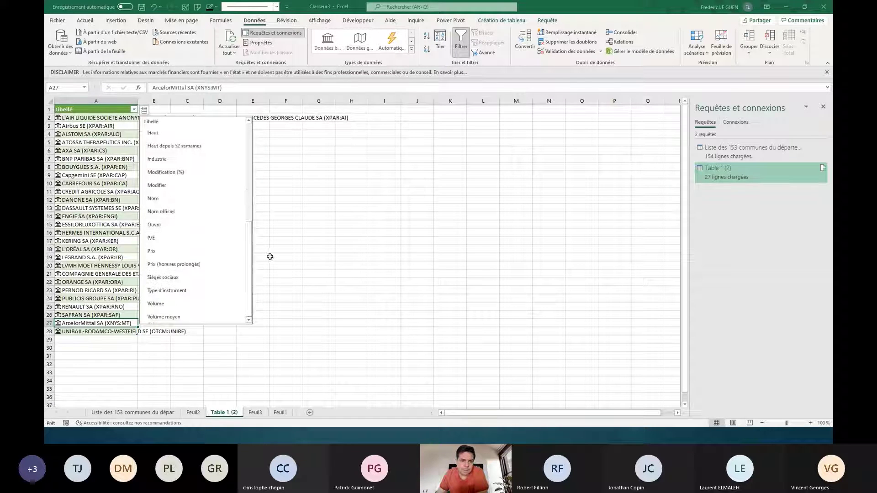
{"action": "left_click", "coordinate": [153, 251]}
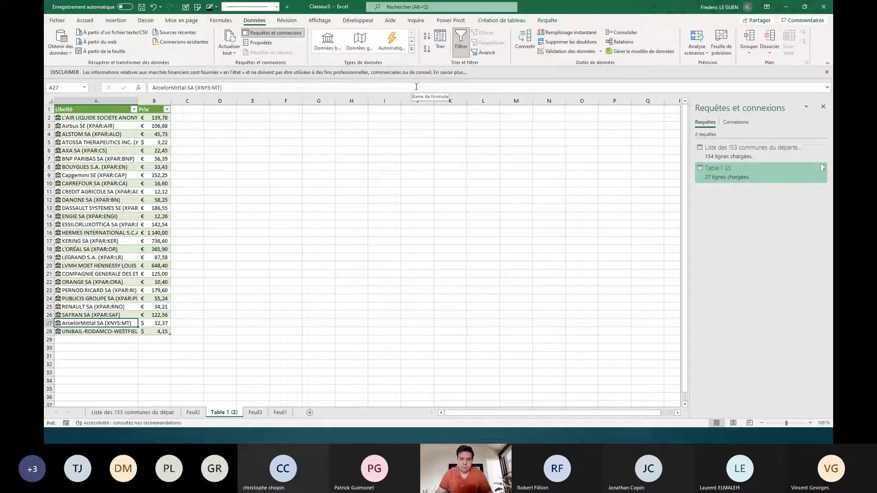
Switch to Chrome, open the ALSTOM quote page on Boursorama and highlight the stock's ISIN code.
{"action": "key", "text": "alt+Tab"}
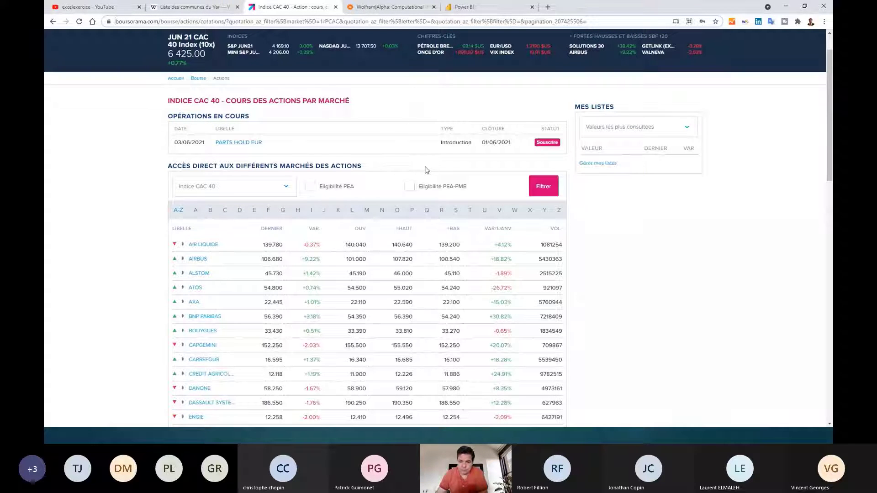
{"action": "left_click", "coordinate": [200, 272]}
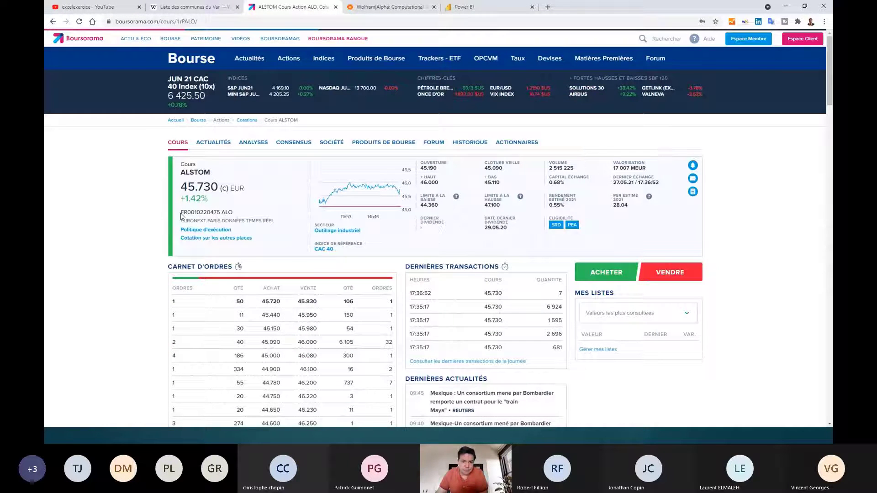
{"action": "left_click_drag", "start_coordinate": [183, 212], "coordinate": [215, 212]}
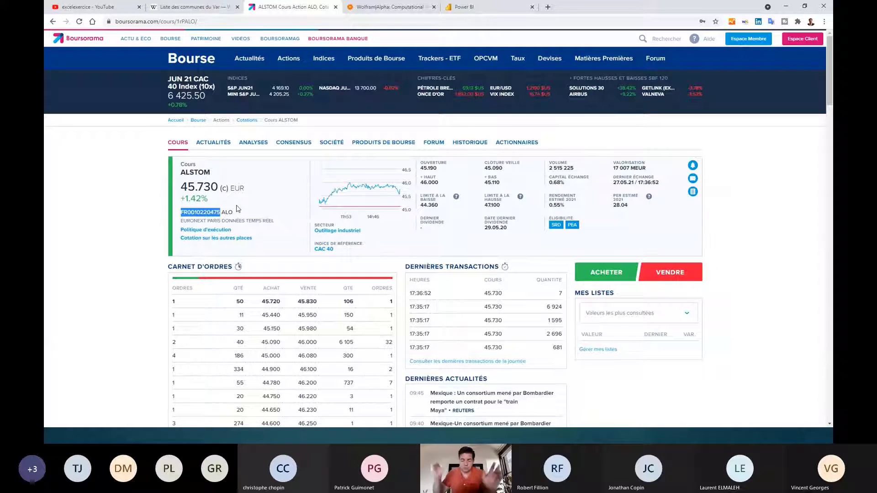
Switch to Excel and begin a HISTORIQUE.ACTIONS formula in cell F2 with "Xpar:air" as the stock.
{"action": "key", "text": "alt+Tab"}
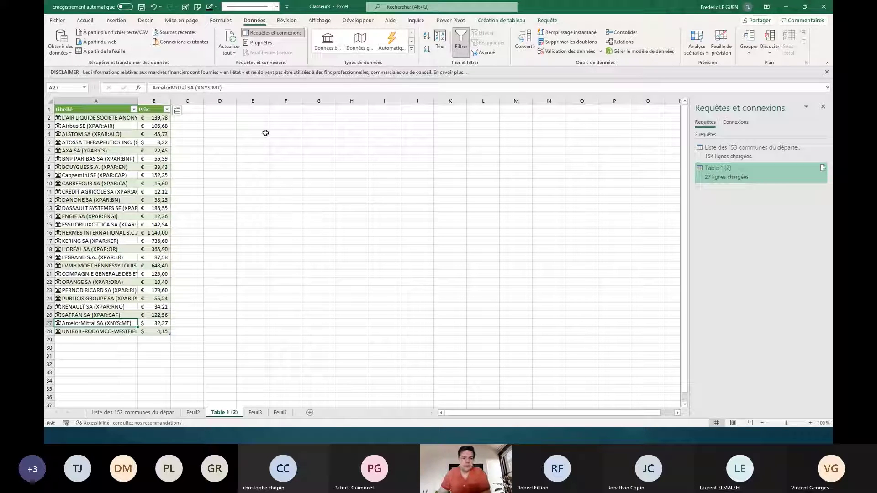
{"action": "left_click", "coordinate": [284, 117]}
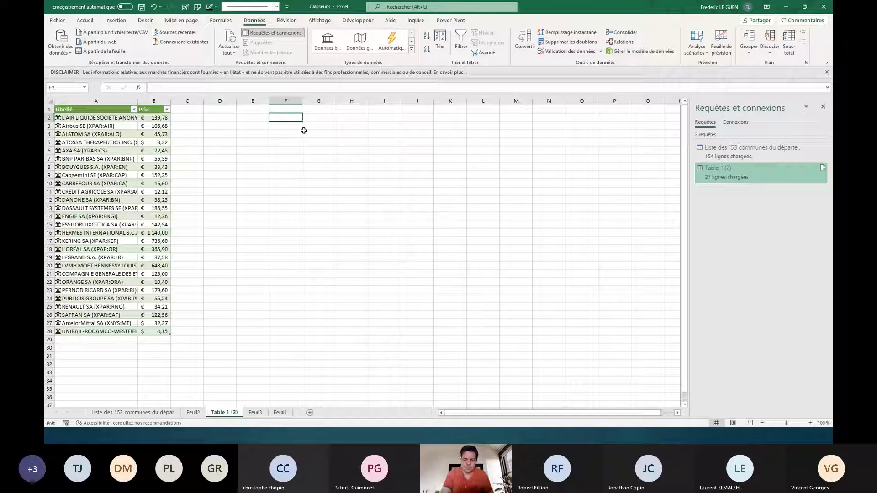
{"action": "type", "text": "=his"}
{"action": "key", "text": "Tab"}
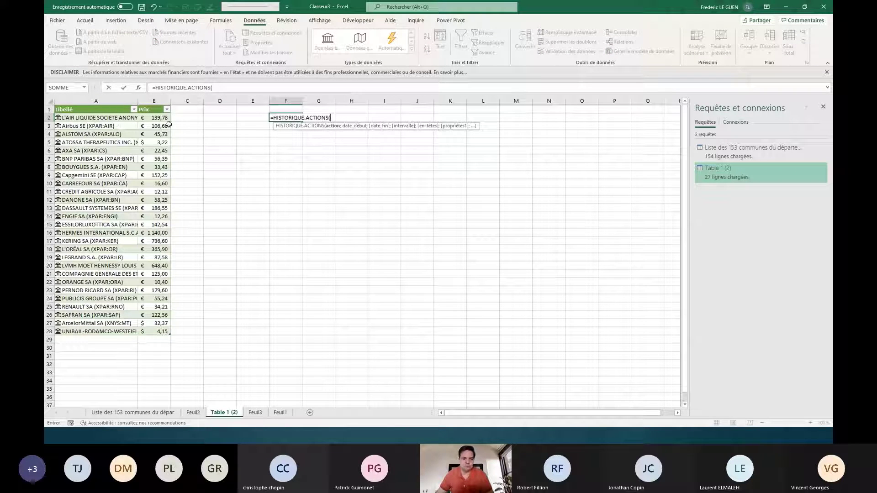
{"action": "type", "text": "\"X"}
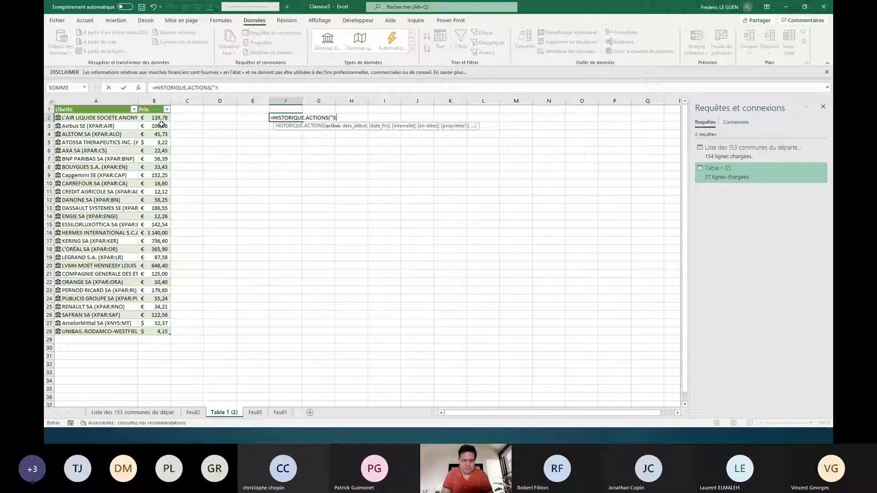
{"action": "type", "text": "pa"}
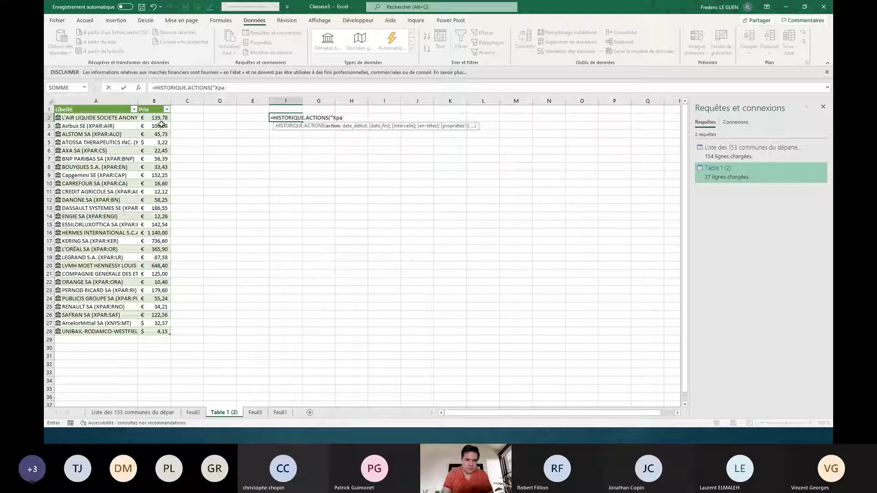
{"action": "type", "text": "i:air"}
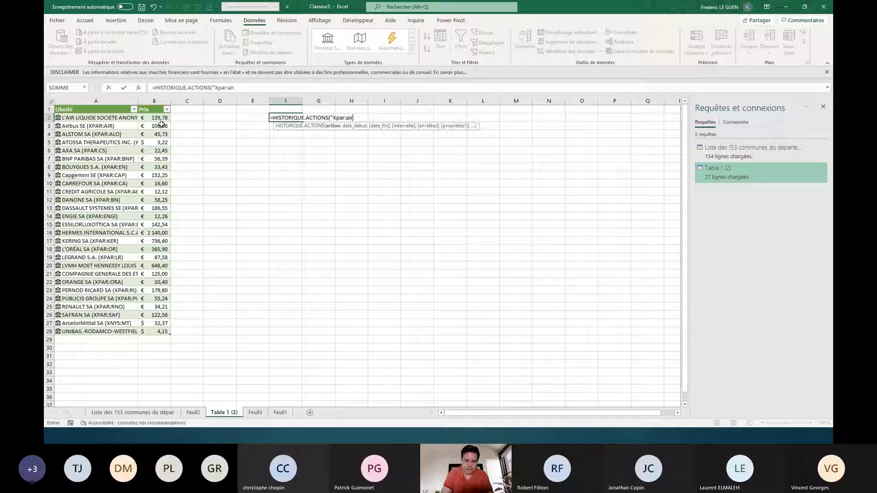
Set the formula's start date to AUJOURDHUI()-30 and its end date to AUJOURDHUI()-1.
{"action": "type", "text": "\";Au"}
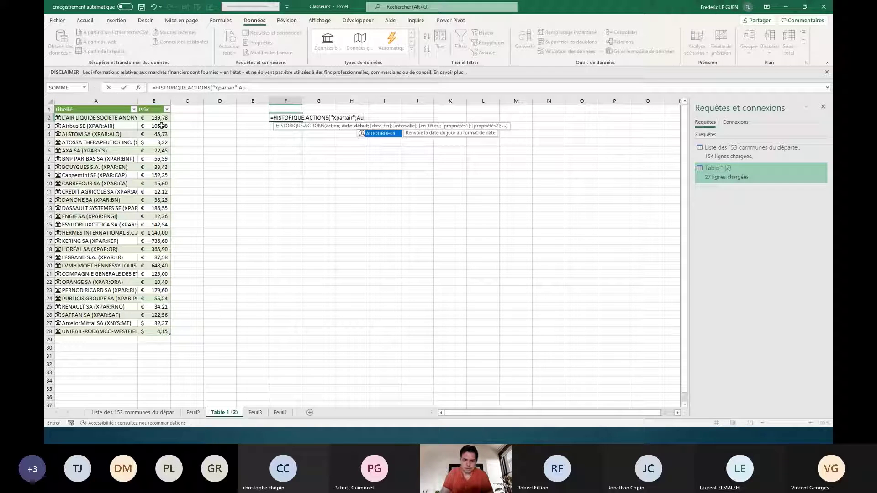
{"action": "key", "text": "Tab"}
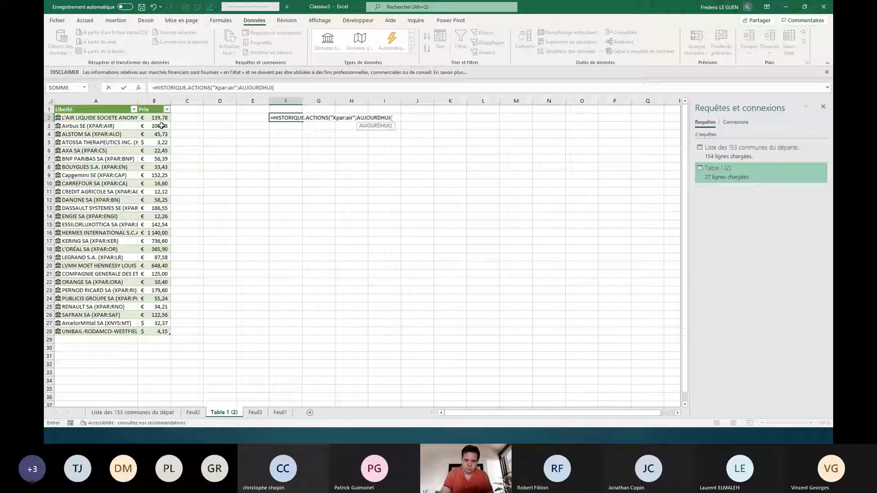
{"action": "type", "text": ")-"}
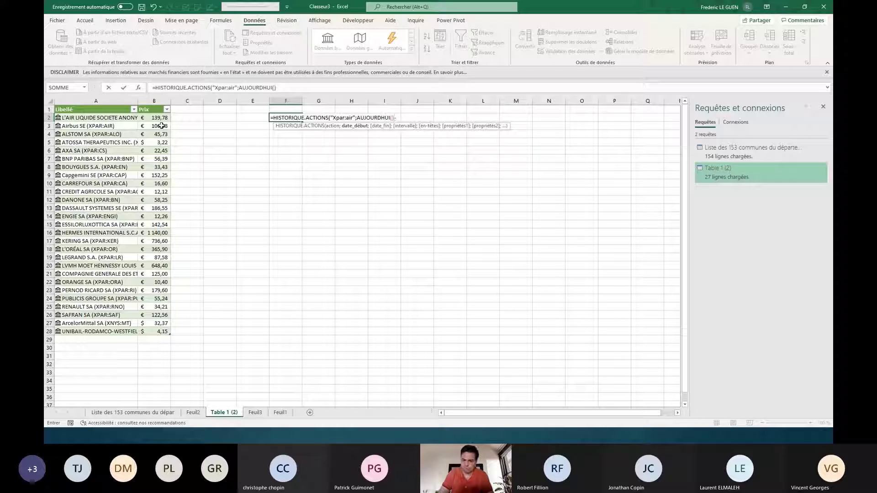
{"action": "type", "text": "30;au"}
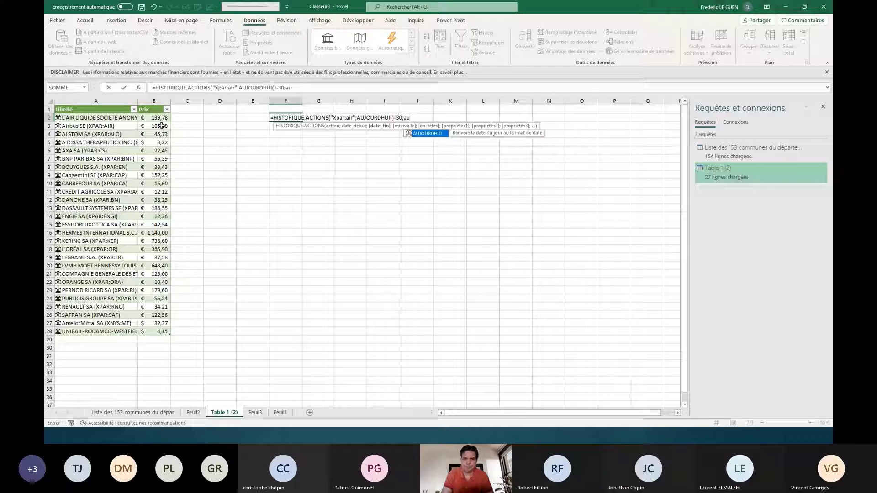
{"action": "key", "text": "Tab"}
{"action": "type", "text": ")-"}
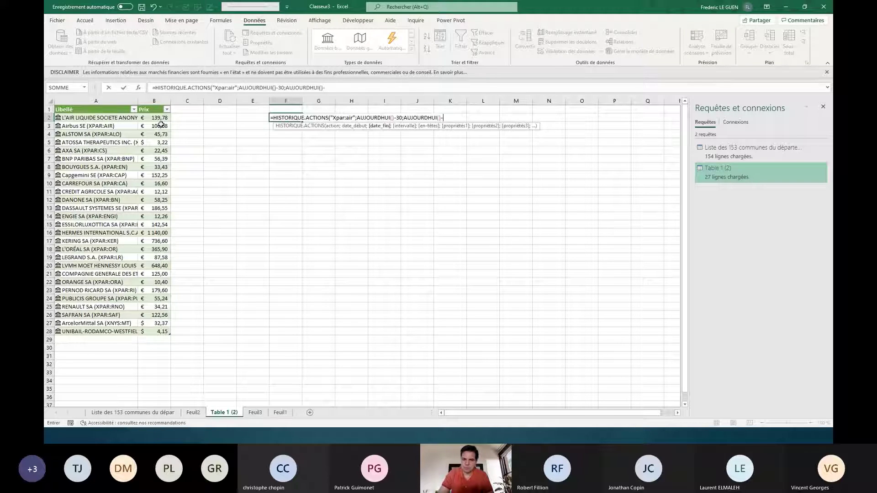
{"action": "type", "text": "1;"}
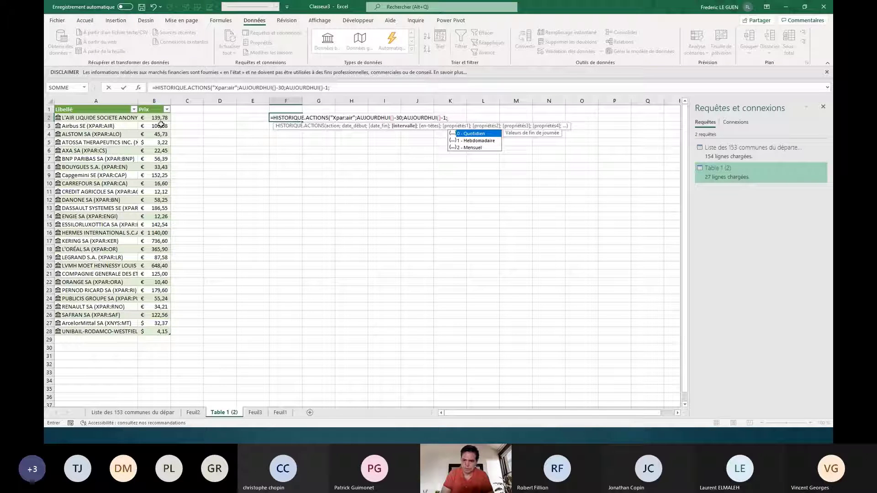
Complete the formula with interval 0, headers 1 and properties 0 and 1 for date and close, accepting the suggested correction.
{"action": "type", "text": "0;"}
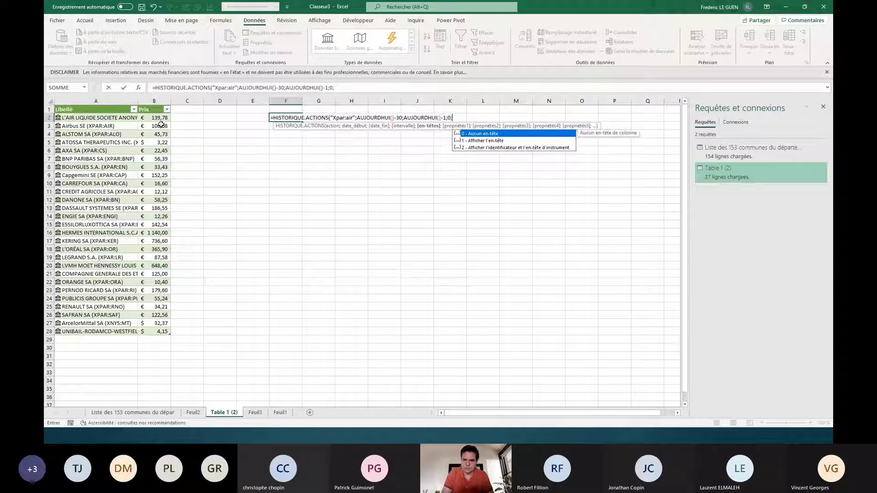
{"action": "type", "text": "1;"}
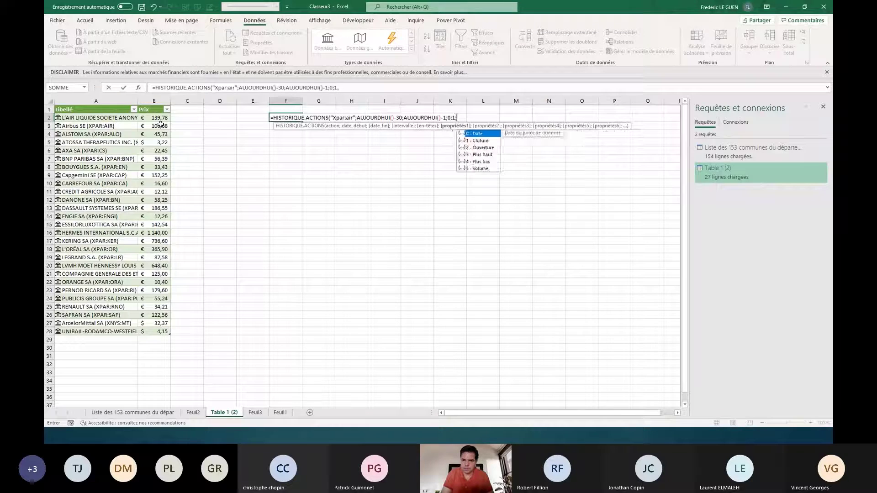
{"action": "type", "text": "0"}
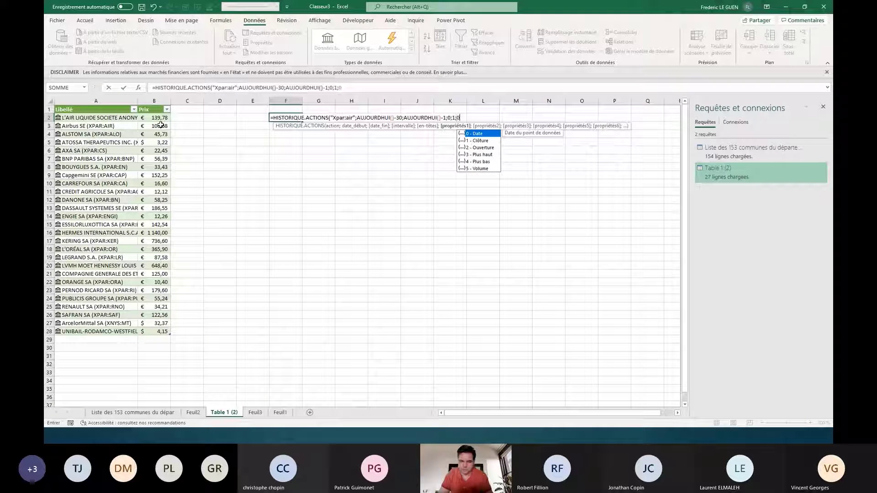
{"action": "type", "text": ";1"}
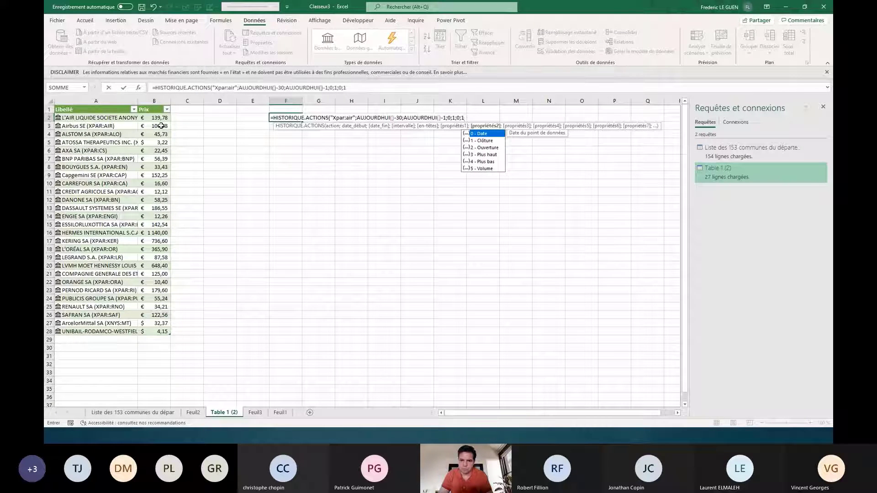
{"action": "key", "text": "Return"}
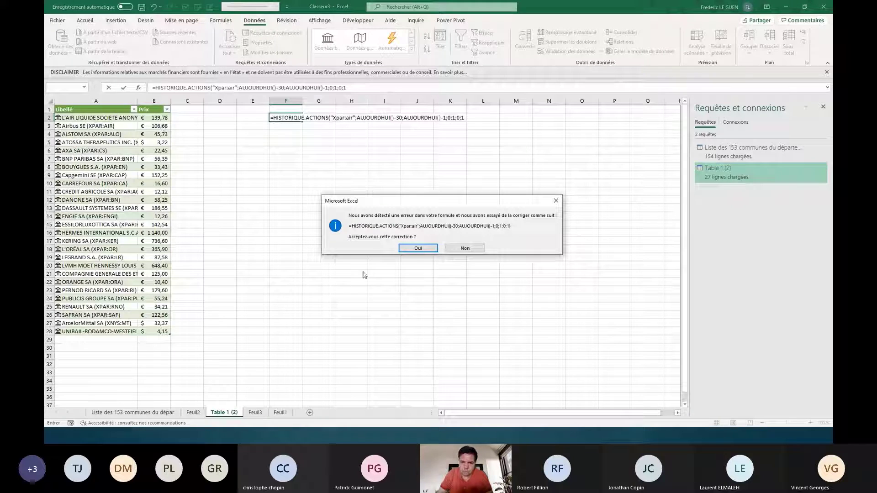
{"action": "left_click", "coordinate": [417, 248]}
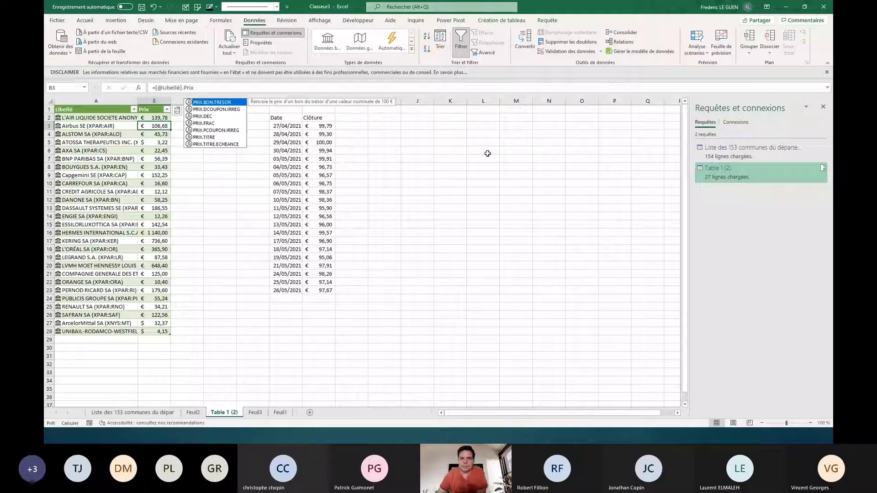
{"action": "left_click", "coordinate": [286, 125]}
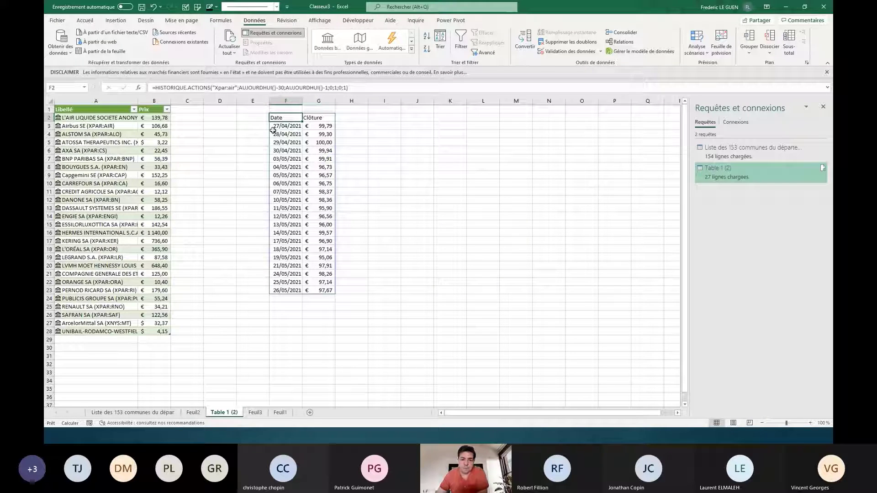
Enter the currency pairs EUR/USD, USD/EUR and CAD/USD in cells J2 to J4.
{"action": "left_click", "coordinate": [416, 118]}
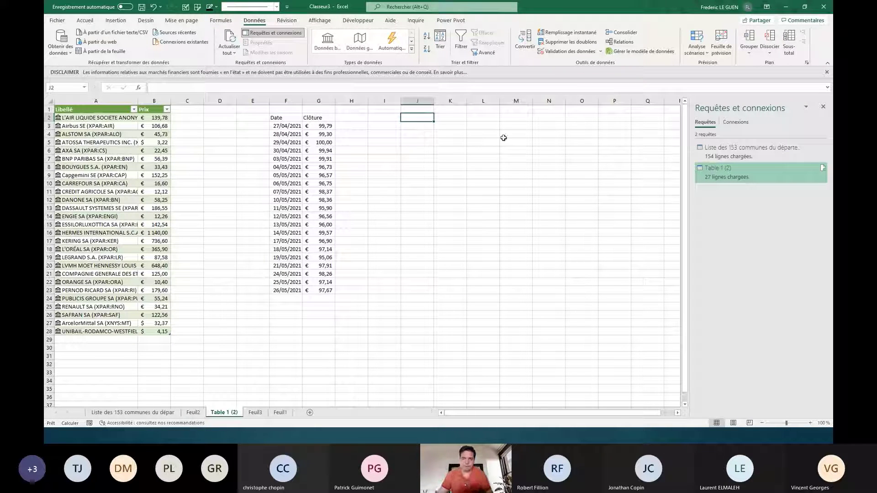
{"action": "type", "text": "EUR/"}
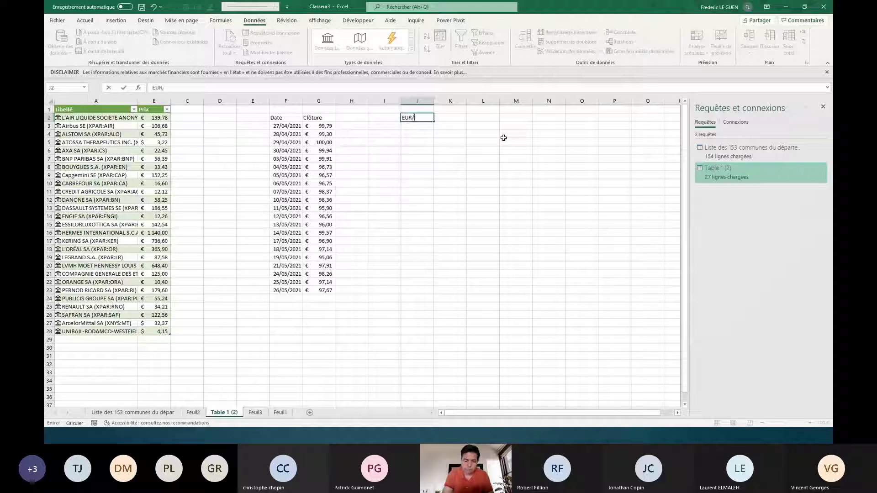
{"action": "type", "text": "USD"}
{"action": "key", "text": "Return"}
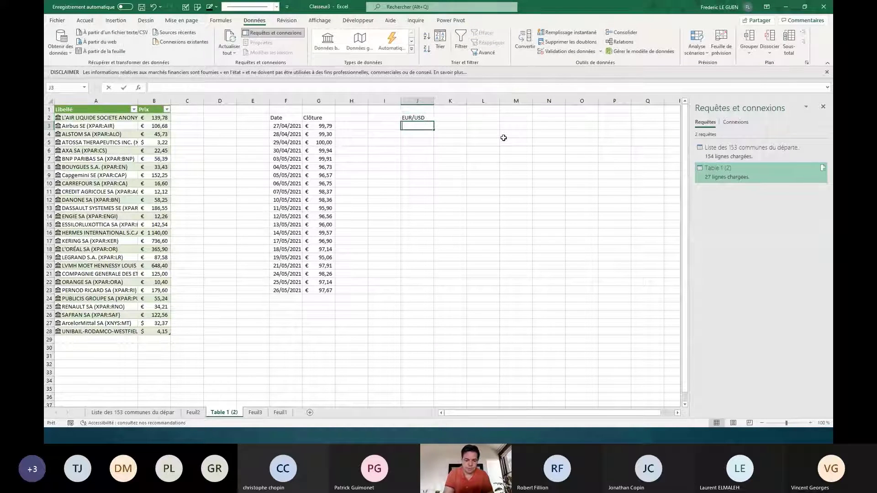
{"action": "type", "text": "USD/EUR"}
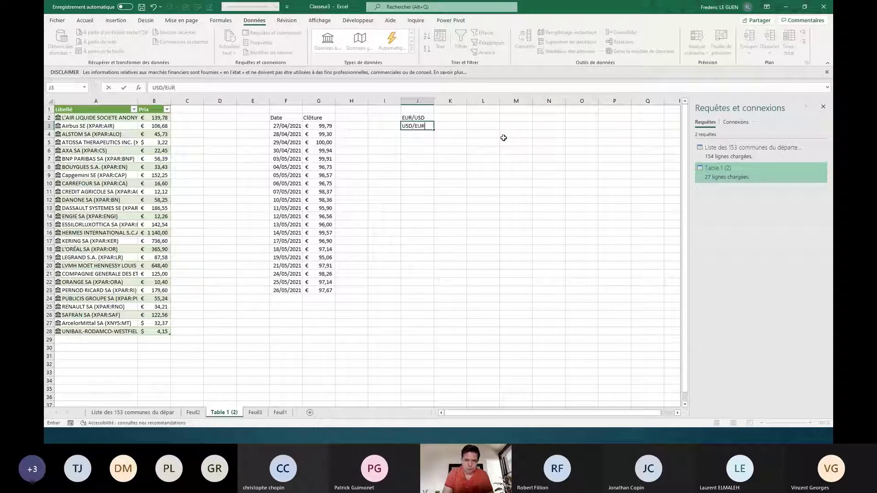
{"action": "key", "text": "Return"}
{"action": "type", "text": "CA"}
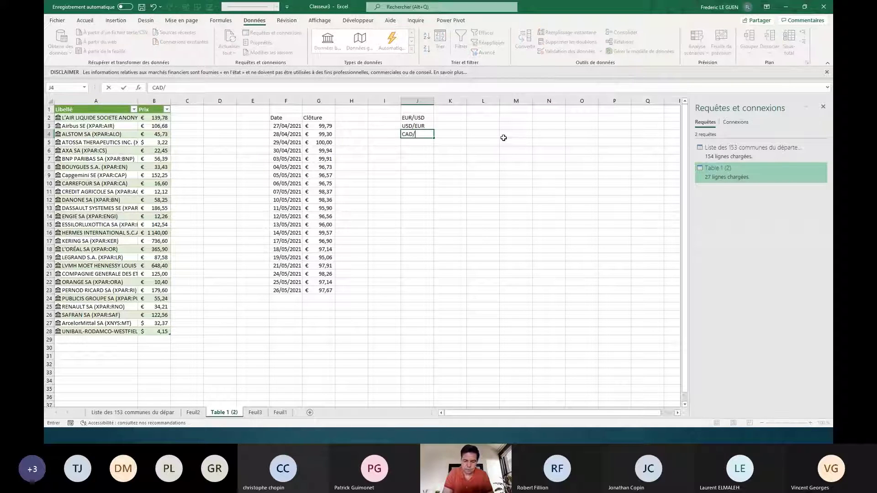
{"action": "type", "text": "D/USD"}
{"action": "key", "text": "Return"}
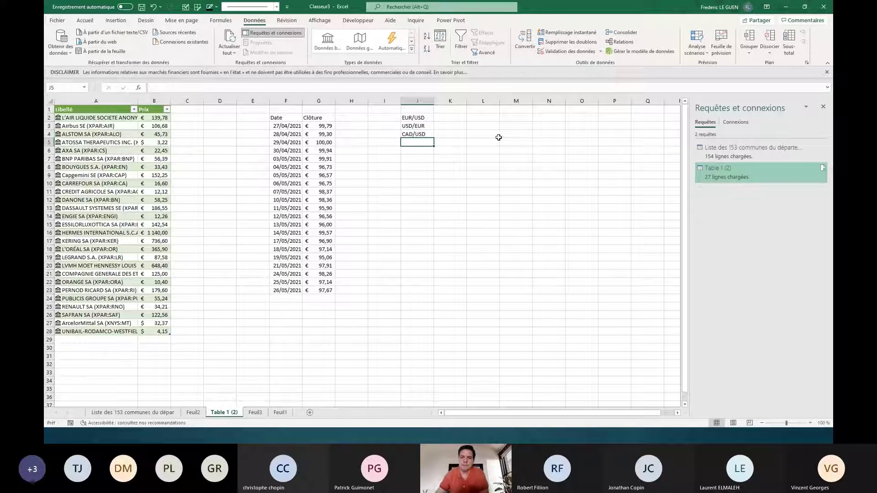
Convert the three currency pairs to the stock data type and extract their Prix field into the adjacent column.
{"action": "left_click_drag", "start_coordinate": [427, 119], "coordinate": [420, 133]}
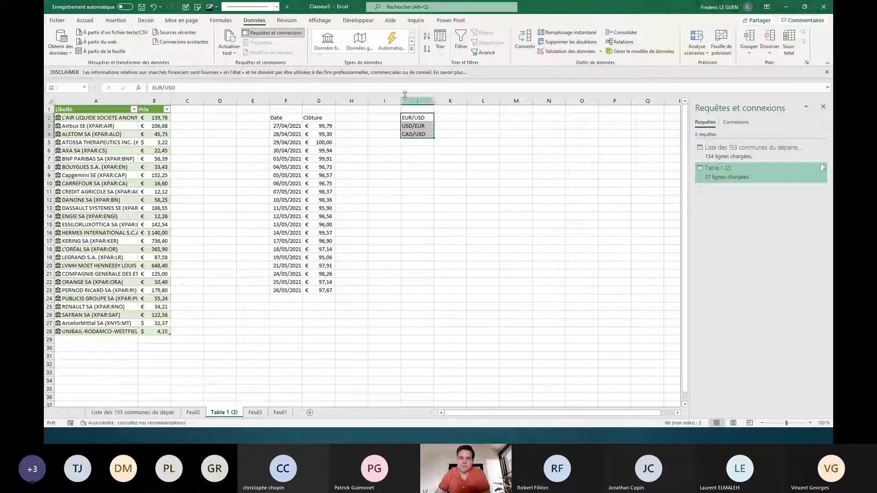
{"action": "left_click", "coordinate": [328, 42]}
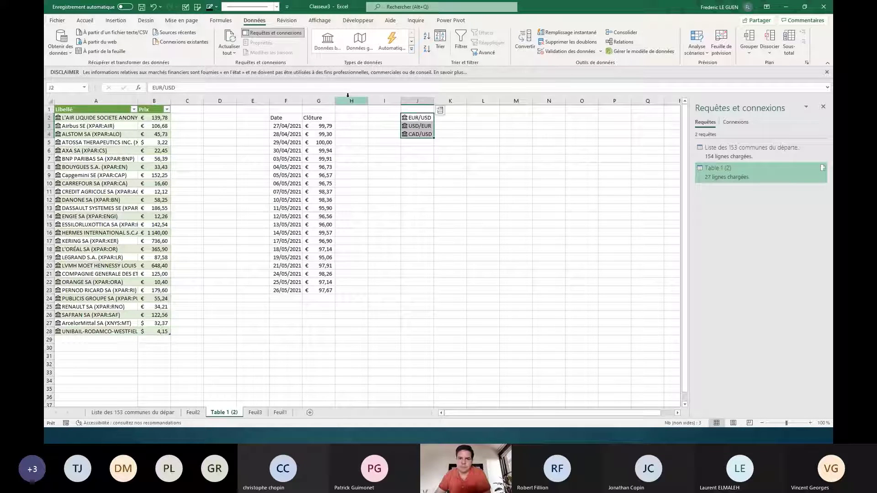
{"action": "left_click", "coordinate": [440, 111]}
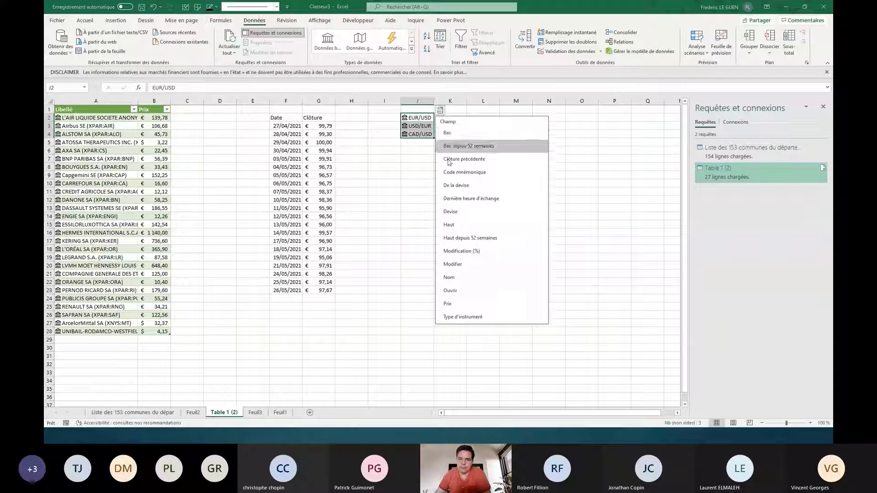
{"action": "left_click", "coordinate": [473, 303]}
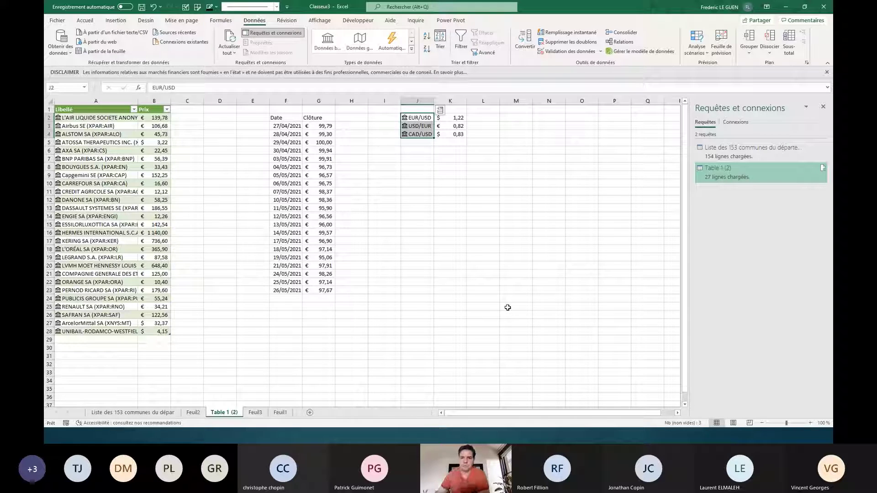
Look over the Wolfram data types, then switch to Chrome and view the topic categories on the WolframAlpha home page.
{"action": "left_click", "coordinate": [412, 49]}
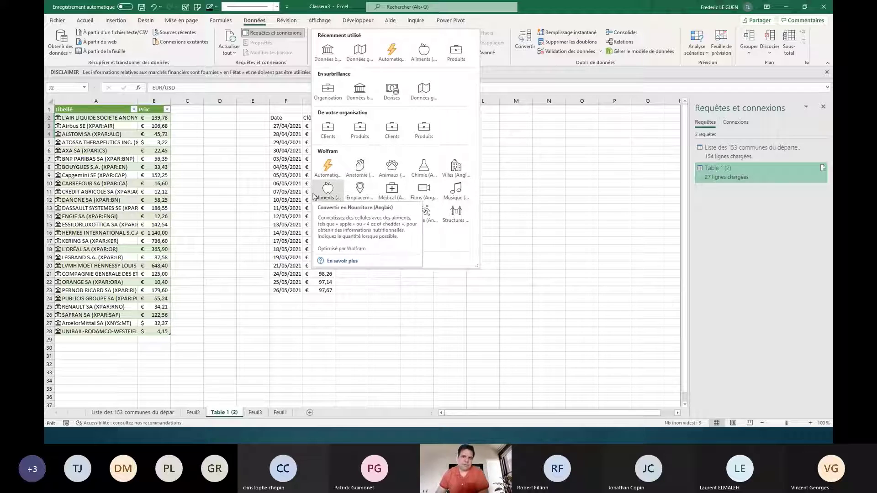
{"action": "key", "text": "alt+Tab"}
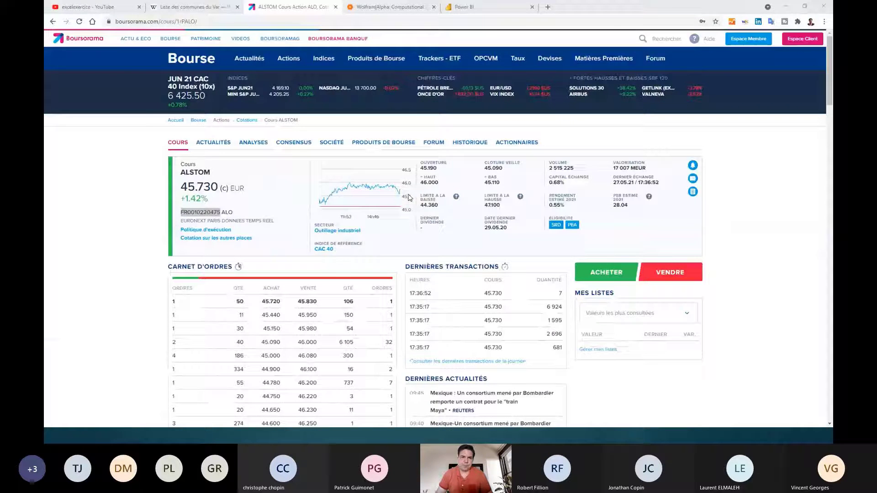
{"action": "left_click", "coordinate": [391, 7]}
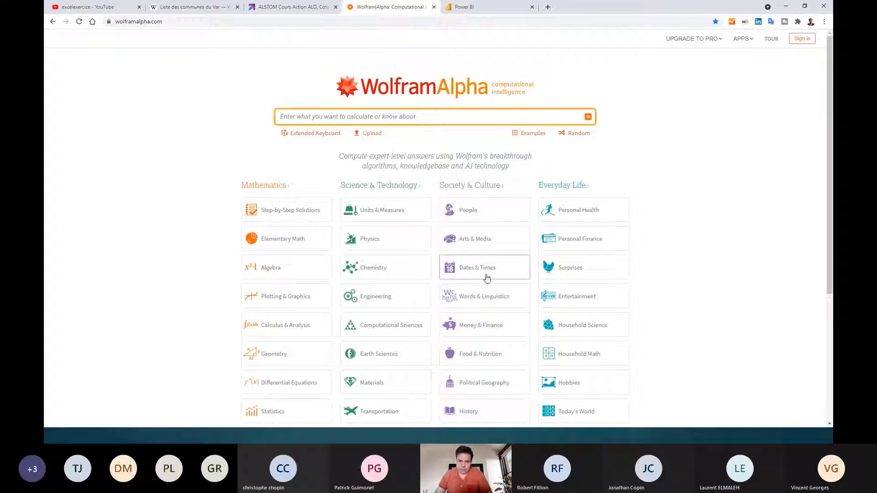
{"action": "scroll", "coordinate": [486, 276], "scroll_direction": "down", "scroll_amount": 1}
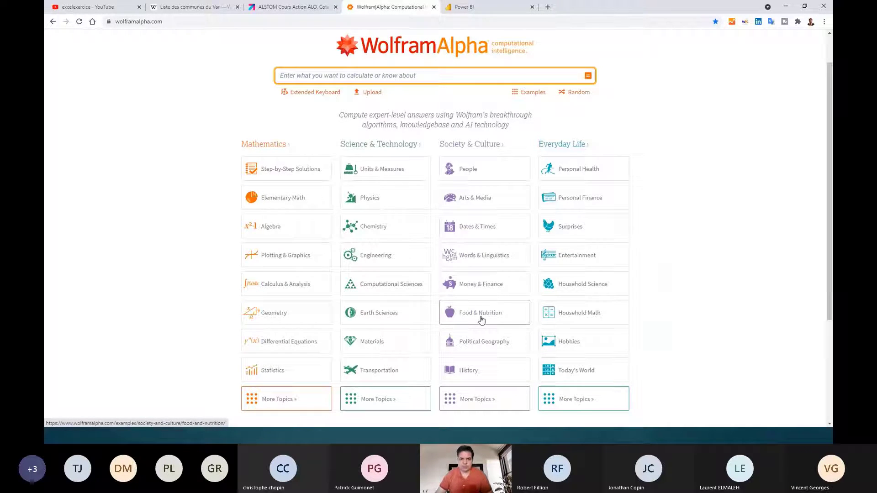
Switch back to Excel and look over the available data types, including the organisation and Wolfram categories.
{"action": "key", "text": "alt+Tab"}
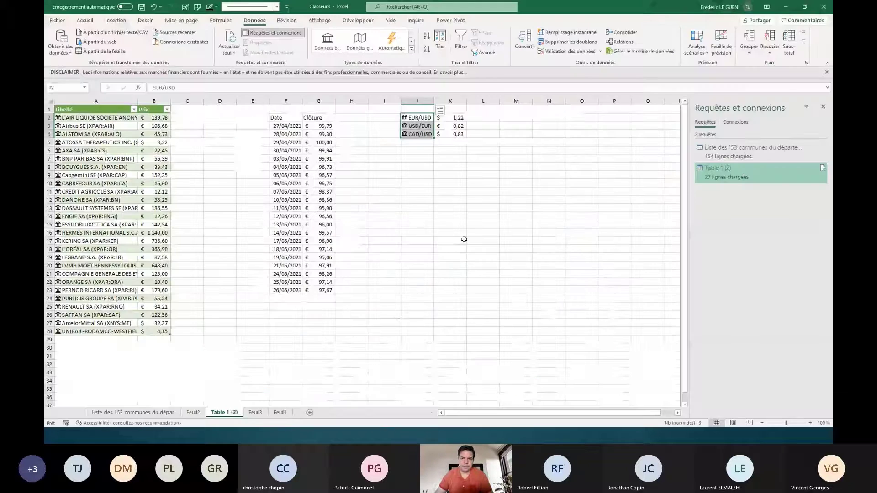
{"action": "left_click", "coordinate": [412, 49]}
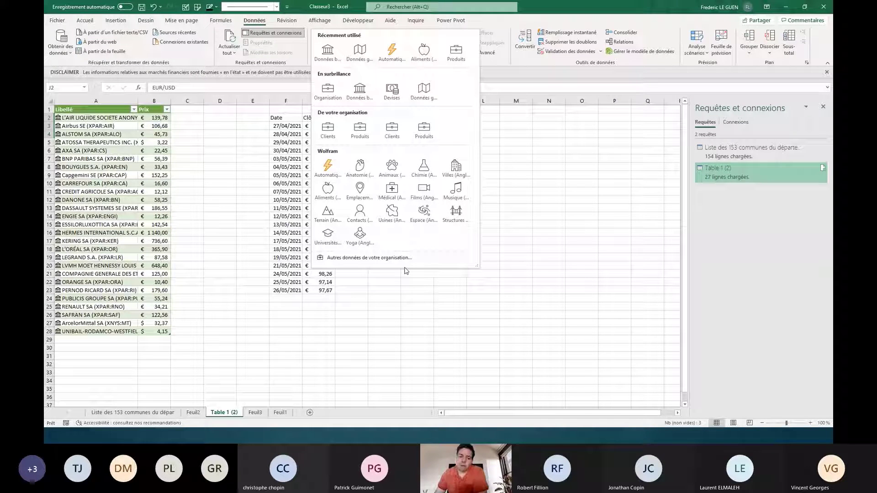
{"action": "left_click", "coordinate": [404, 283]}
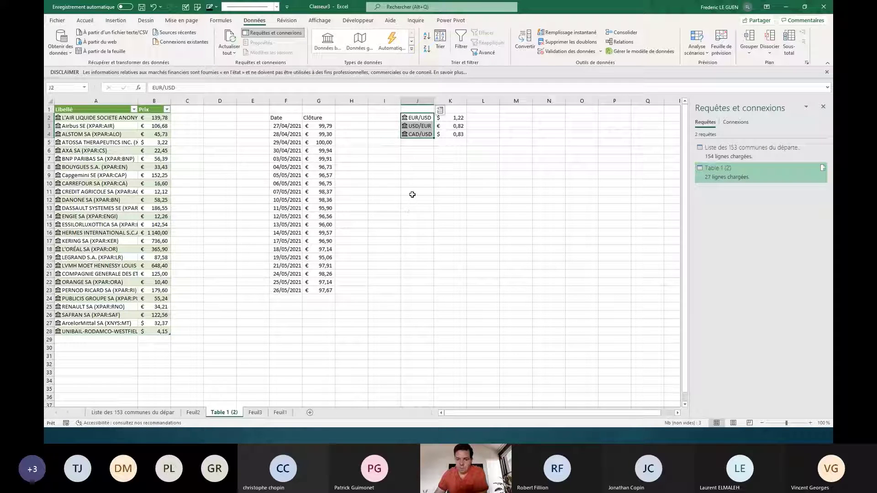
Enter Pomme, Pêche, Fraise and Meringue in cells J11 to J14.
{"action": "left_click", "coordinate": [412, 192]}
{"action": "type", "text": "Pomme4"}
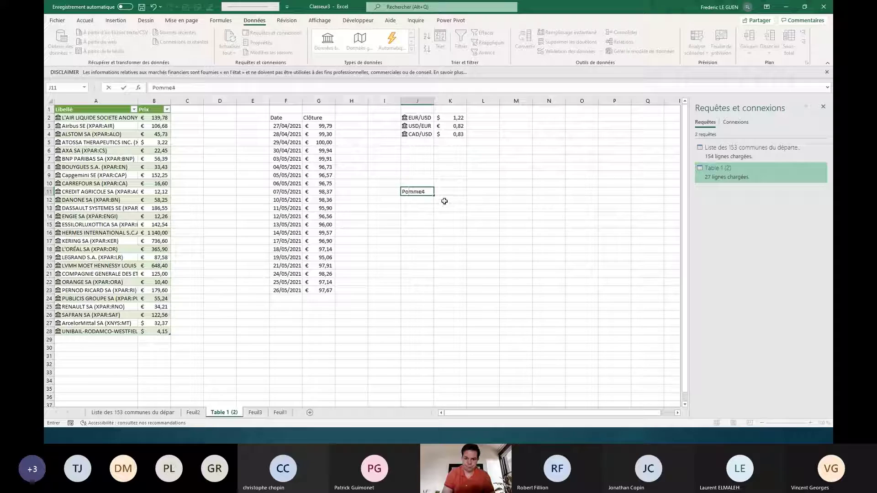
{"action": "key", "text": "BackSpace"}
{"action": "key", "text": "Return"}
{"action": "type", "text": "P"}
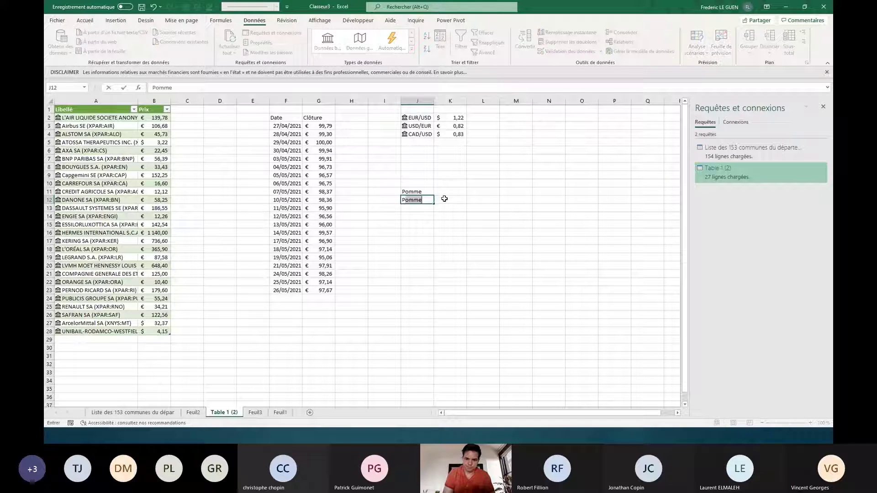
{"action": "type", "text": "êche"}
{"action": "key", "text": "Return"}
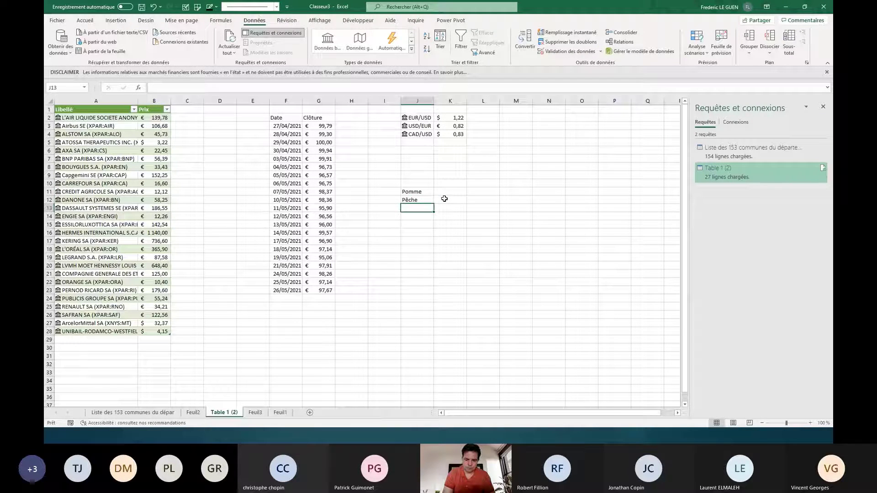
{"action": "type", "text": "Fraise"}
{"action": "key", "text": "Return"}
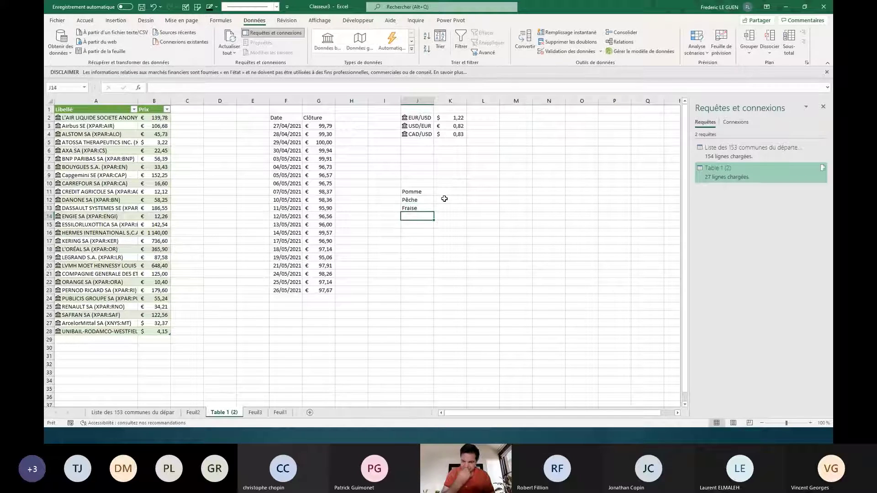
{"action": "type", "text": "Meringue"}
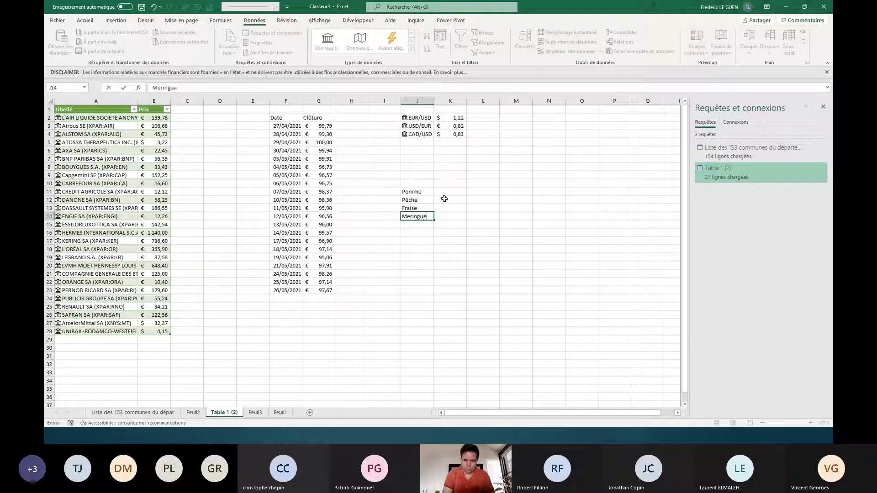
{"action": "key", "text": "Return"}
Convert the four food names in J11:J14 to the Wolfram Aliments data type.
{"action": "left_click_drag", "start_coordinate": [426, 190], "coordinate": [426, 216]}
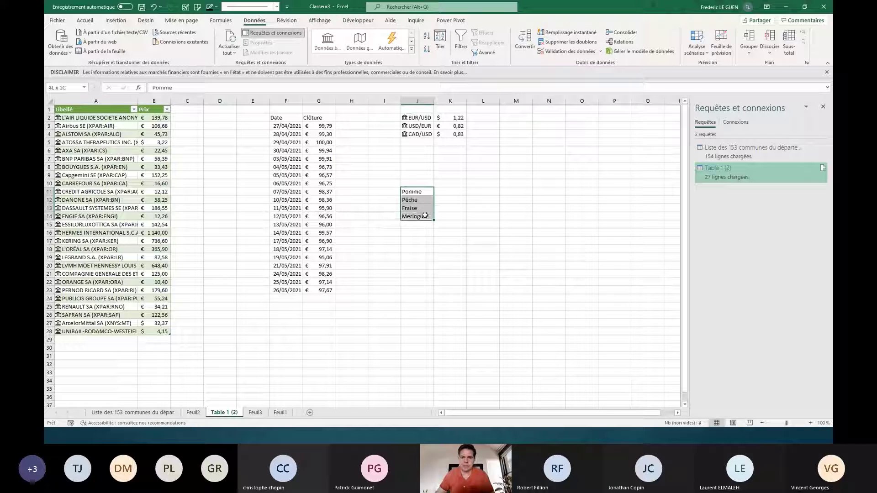
{"action": "left_click", "coordinate": [412, 49]}
{"action": "left_click", "coordinate": [417, 56]}
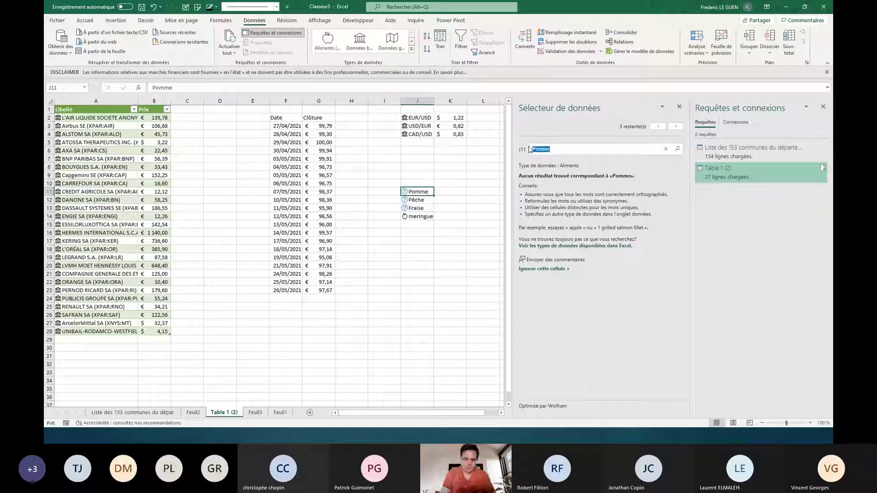
Resolve Pomme and Pêche by searching for Apple and Peach and choosing the food type match for each.
{"action": "type", "text": "Apple"}
{"action": "key", "text": "Return"}
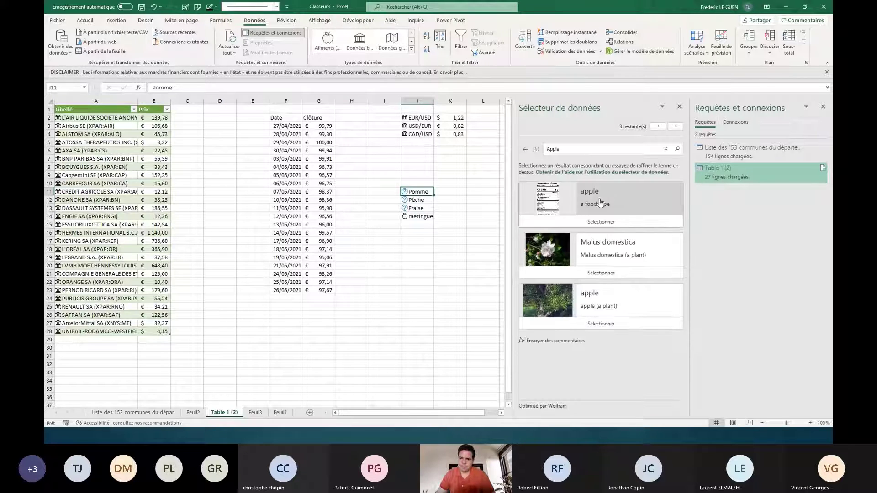
{"action": "left_click", "coordinate": [601, 222]}
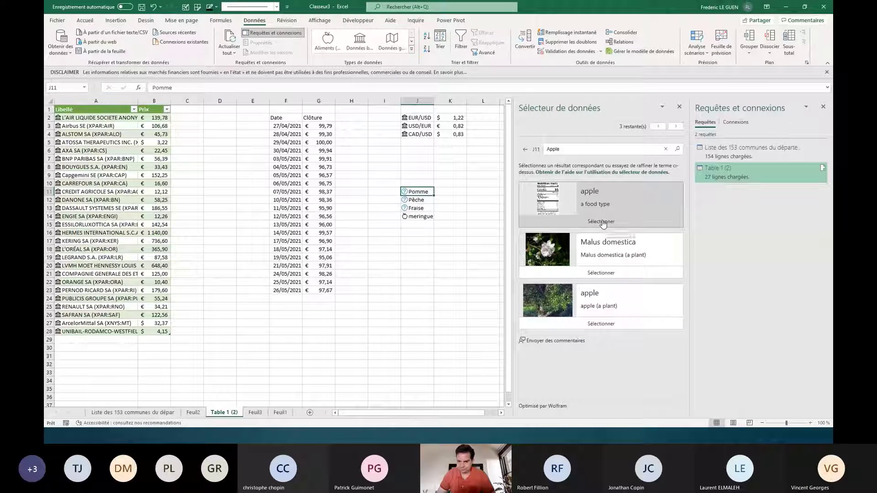
{"action": "left_click_drag", "start_coordinate": [548, 150], "coordinate": [539, 150]}
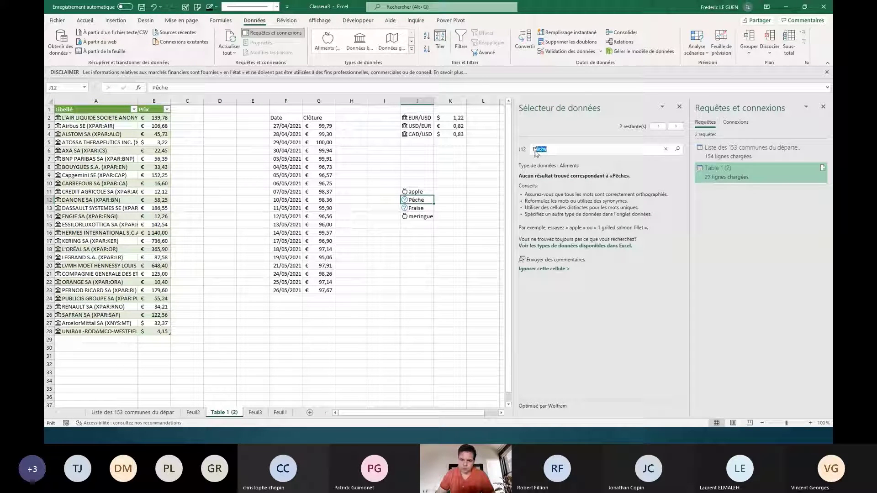
{"action": "type", "text": "Peach"}
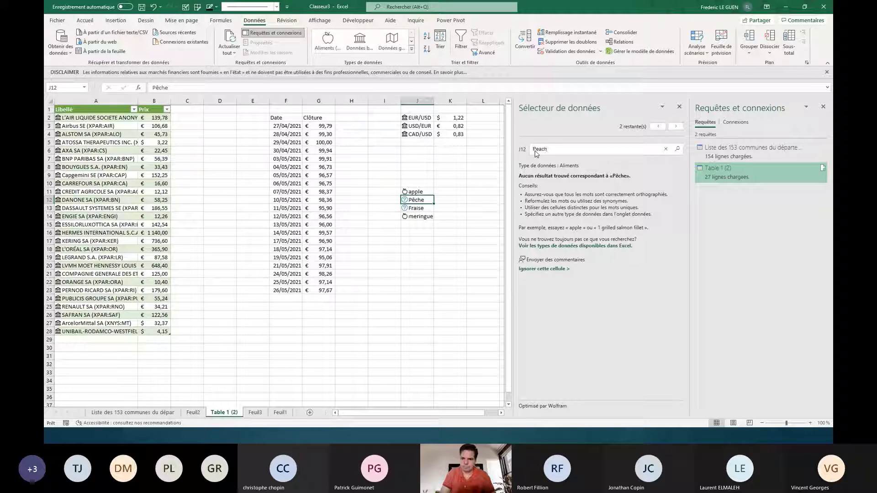
{"action": "key", "text": "Return"}
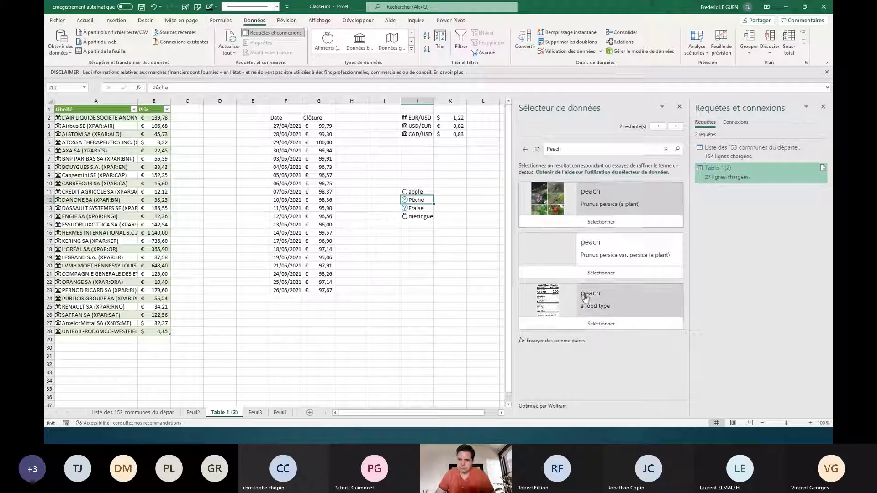
{"action": "left_click", "coordinate": [585, 324]}
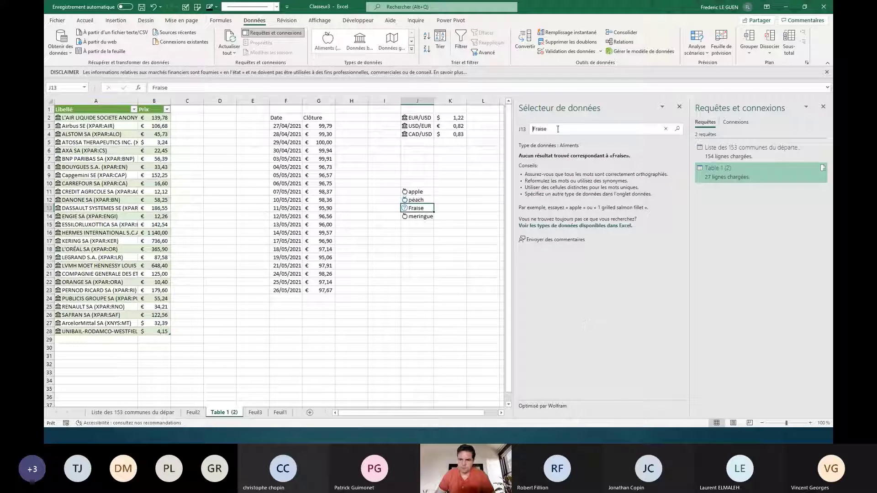
Resolve Fraise by searching for strawberries and choosing the first match.
{"action": "left_click_drag", "start_coordinate": [557, 129], "coordinate": [524, 129]}
{"action": "type", "text": "stra"}
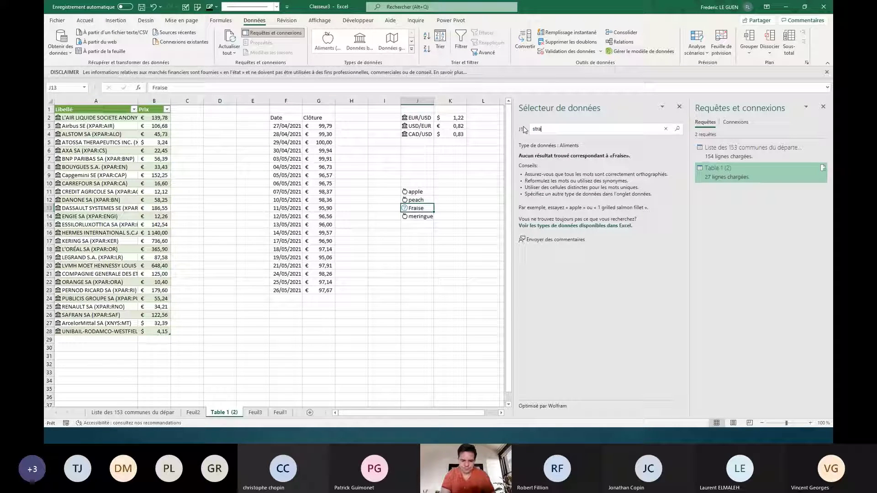
{"action": "type", "text": "wberrie"}
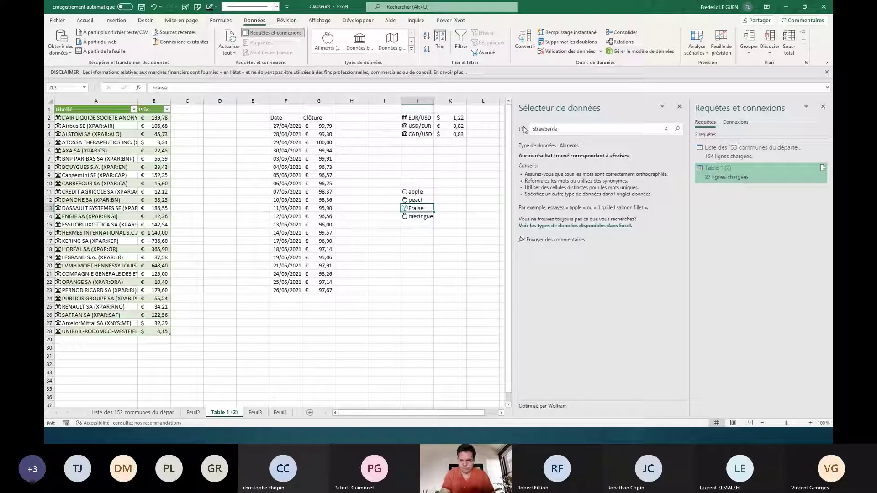
{"action": "type", "text": "s"}
{"action": "key", "text": "Return"}
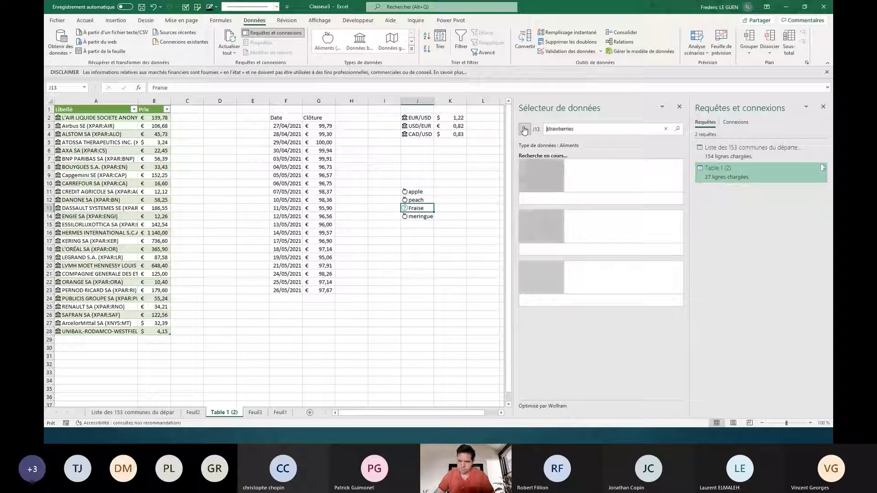
{"action": "left_click", "coordinate": [583, 200]}
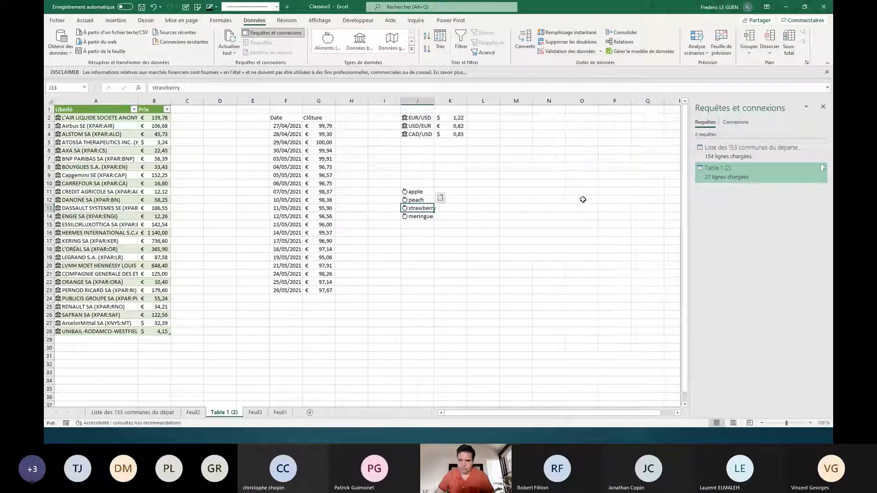
Extract three nutrition fields for the foods in J11:J14 into columns K to M, with protein, total second and fiber, total third.
{"action": "left_click_drag", "start_coordinate": [429, 193], "coordinate": [428, 217]}
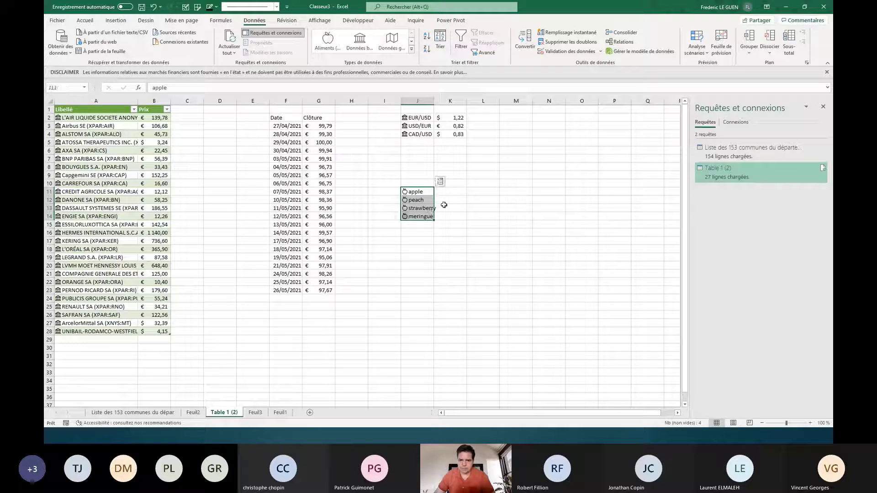
{"action": "left_click", "coordinate": [441, 182]}
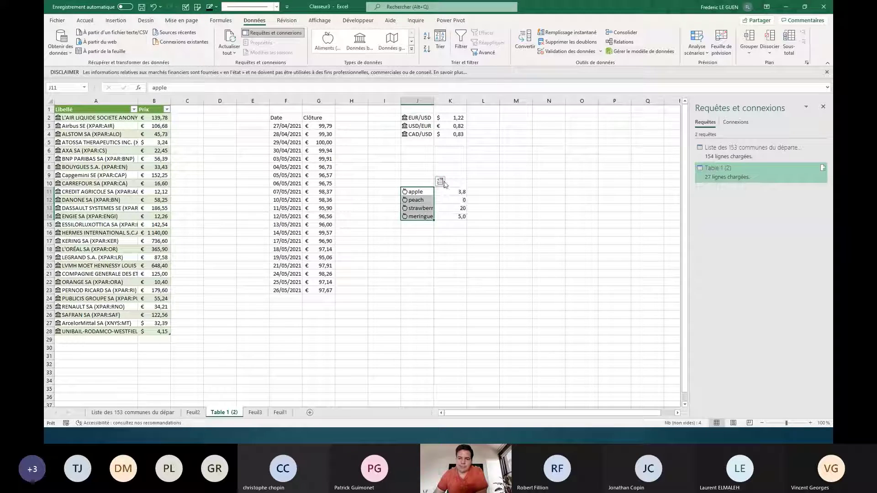
{"action": "left_click", "coordinate": [440, 182]}
{"action": "left_click_drag", "start_coordinate": [547, 219], "coordinate": [553, 310]}
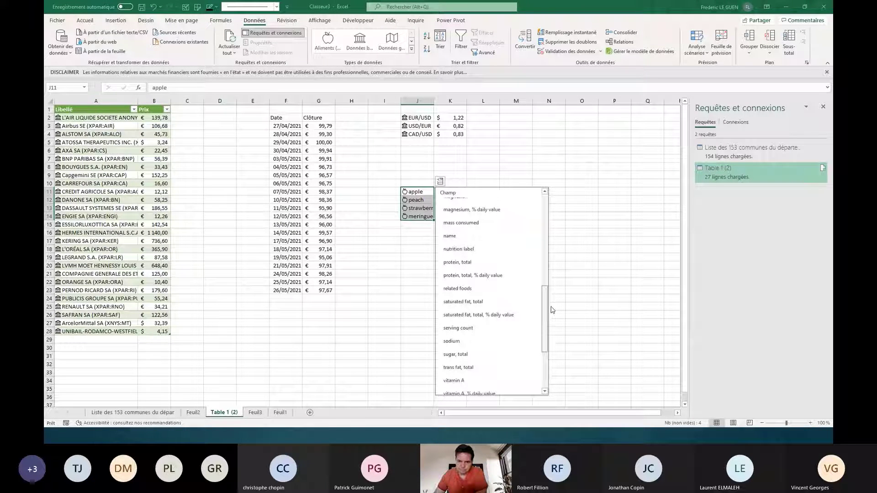
{"action": "left_click", "coordinate": [470, 263]}
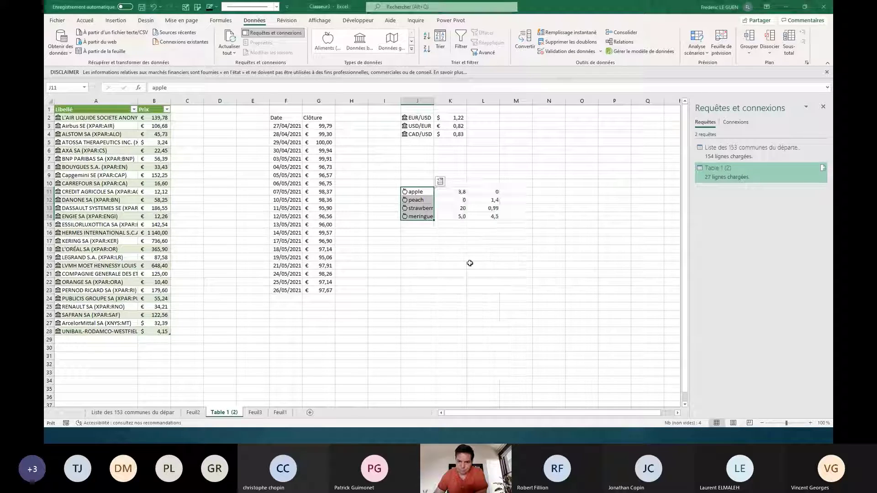
{"action": "left_click", "coordinate": [439, 182]}
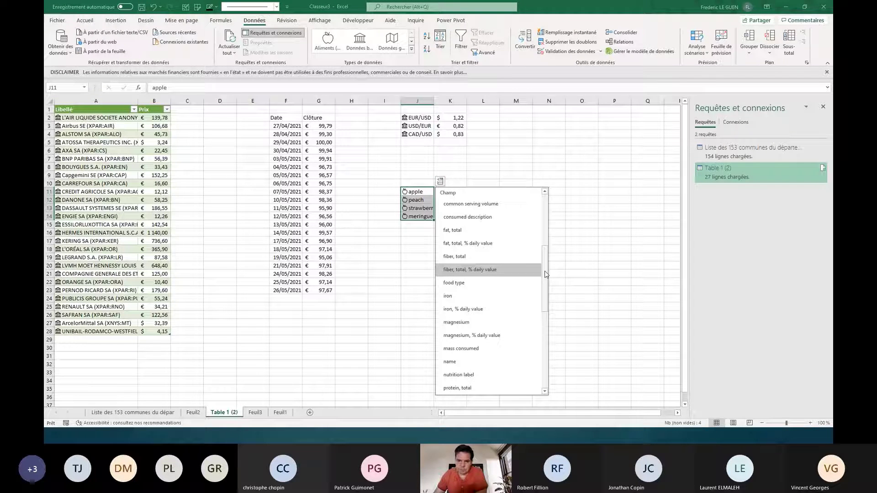
{"action": "mouse_move", "coordinate": [546, 274]}
{"action": "left_mouse_down"}
{"action": "mouse_move", "coordinate": [558, 363]}
{"action": "mouse_move", "coordinate": [546, 349]}
{"action": "mouse_move", "coordinate": [543, 276]}
{"action": "left_mouse_up"}
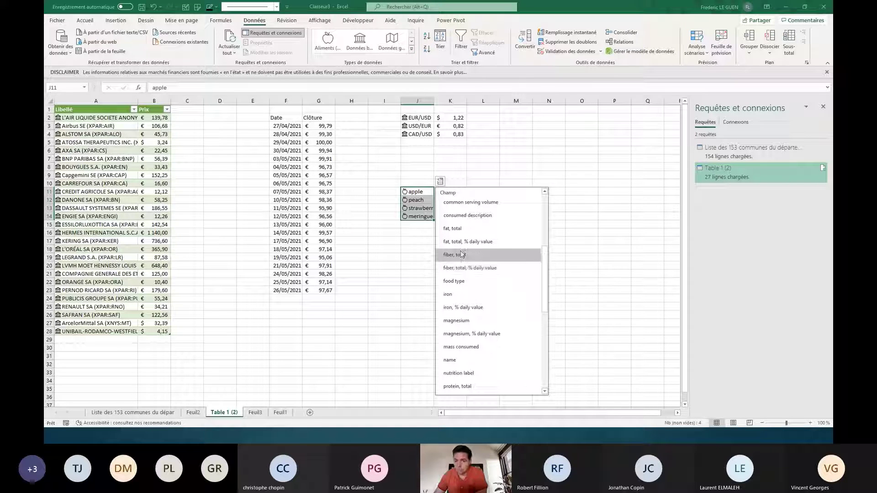
{"action": "left_click", "coordinate": [462, 255]}
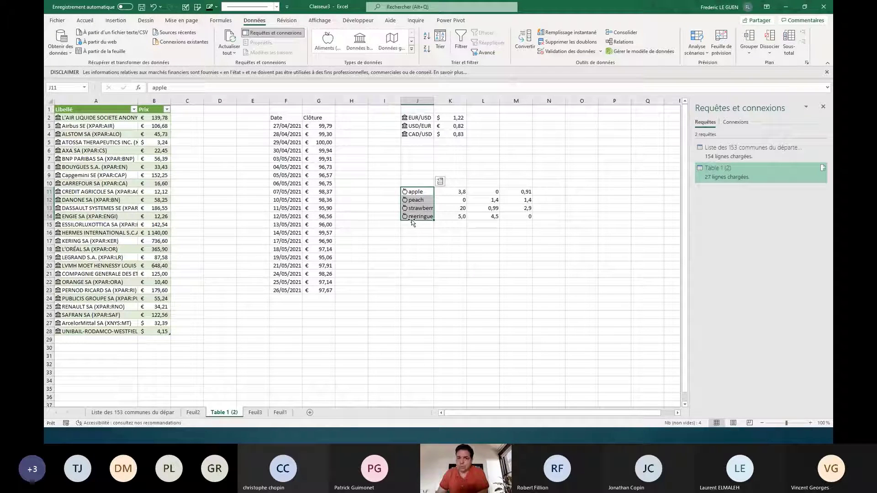
{"action": "left_click", "coordinate": [460, 183]}
{"action": "left_click", "coordinate": [483, 184]}
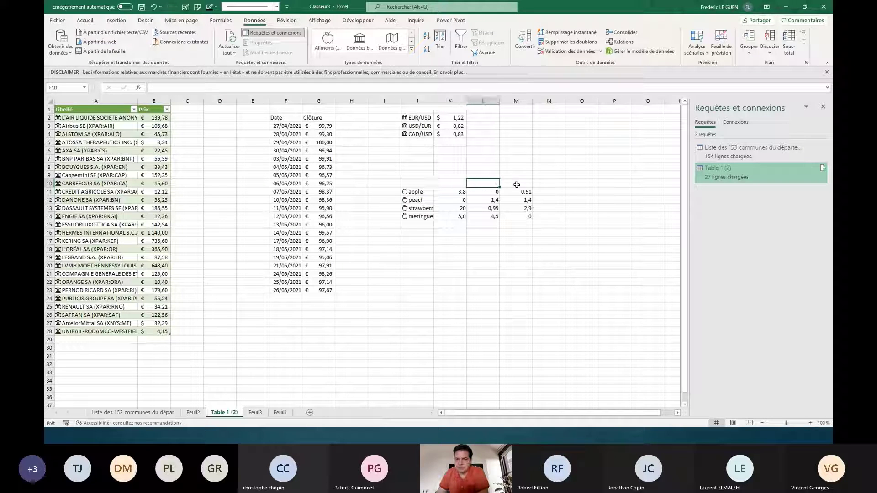
{"action": "left_click", "coordinate": [515, 183]}
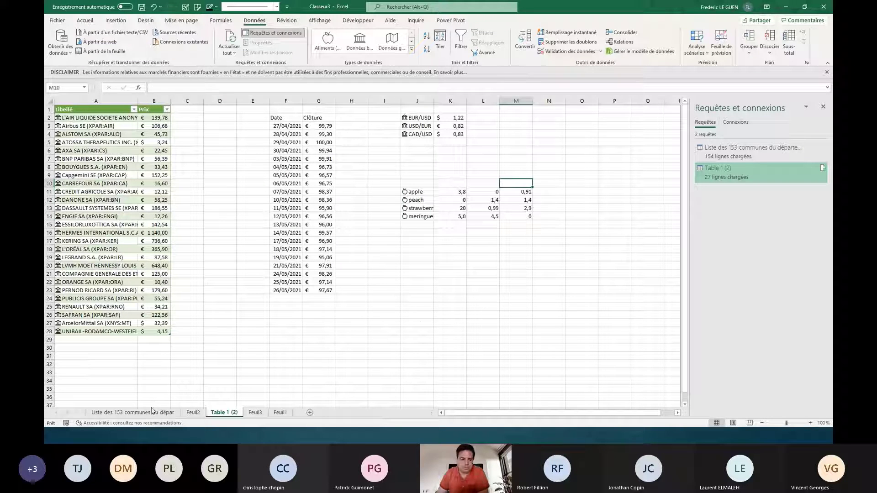
Add the currency code field (Code devise) to the country table on the Feuil1 sheet.
{"action": "left_click", "coordinate": [190, 414]}
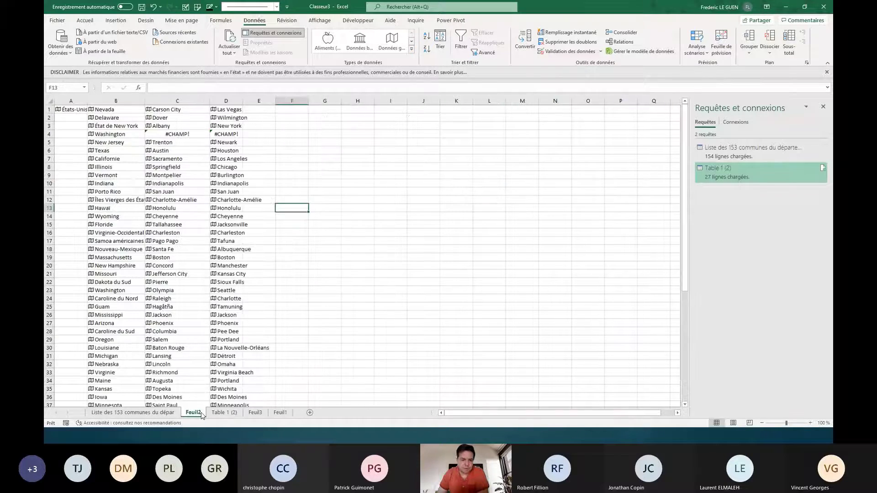
{"action": "left_click", "coordinate": [251, 414]}
{"action": "left_click", "coordinate": [230, 414]}
{"action": "left_click", "coordinate": [280, 413]}
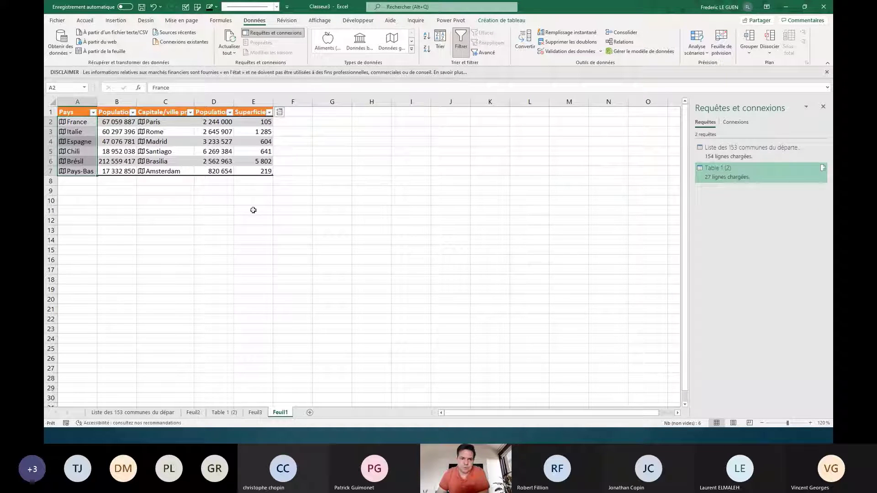
{"action": "left_click", "coordinate": [280, 112]}
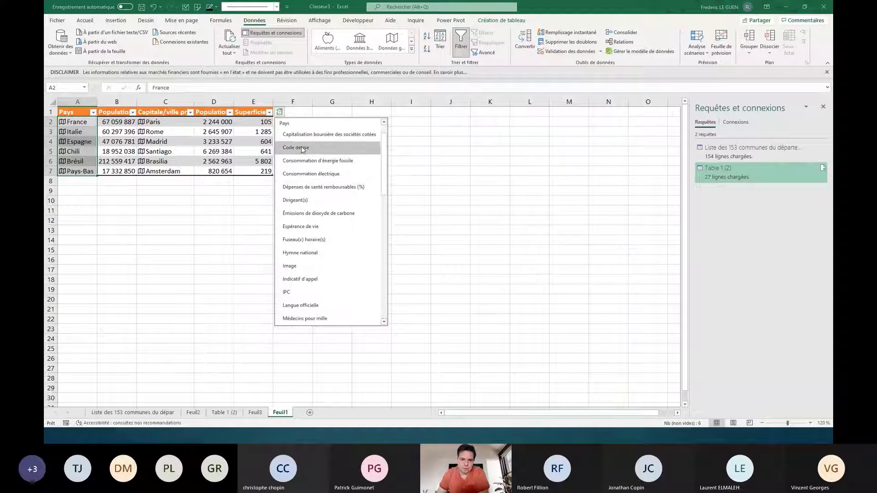
{"action": "left_click", "coordinate": [315, 148]}
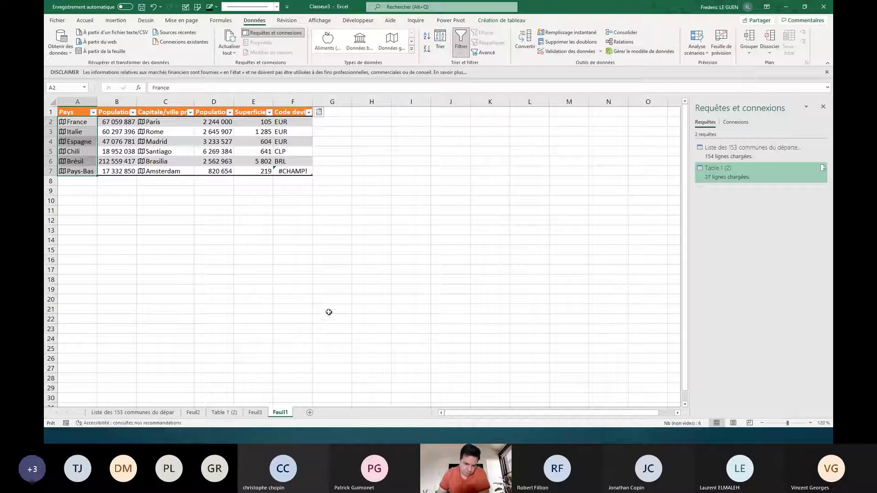
Enter the band names Beattles, U2 and Depeche Mode in cells J18 to J20 of the Table 1 (2) sheet.
{"action": "left_click", "coordinate": [226, 414]}
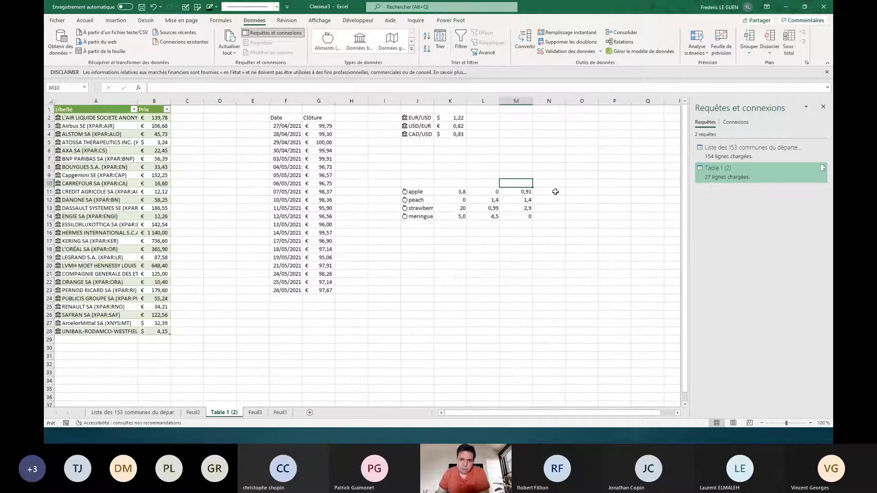
{"action": "left_click", "coordinate": [427, 248]}
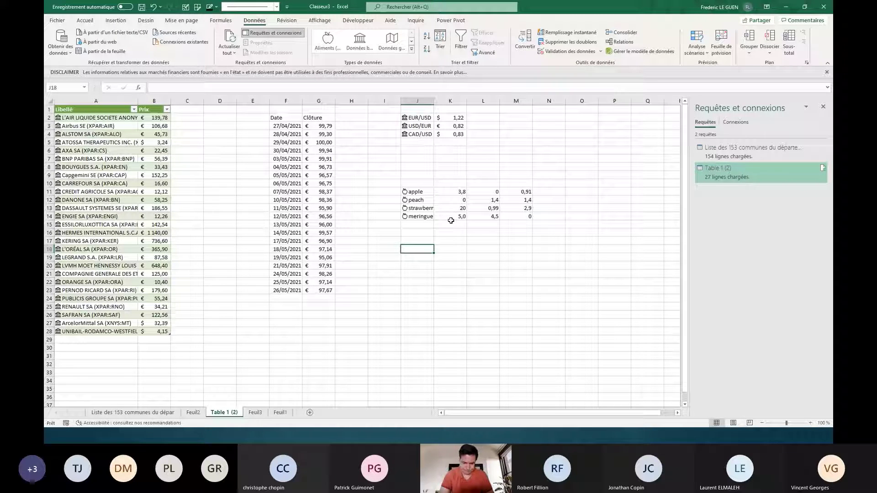
{"action": "type", "text": "Beattle"}
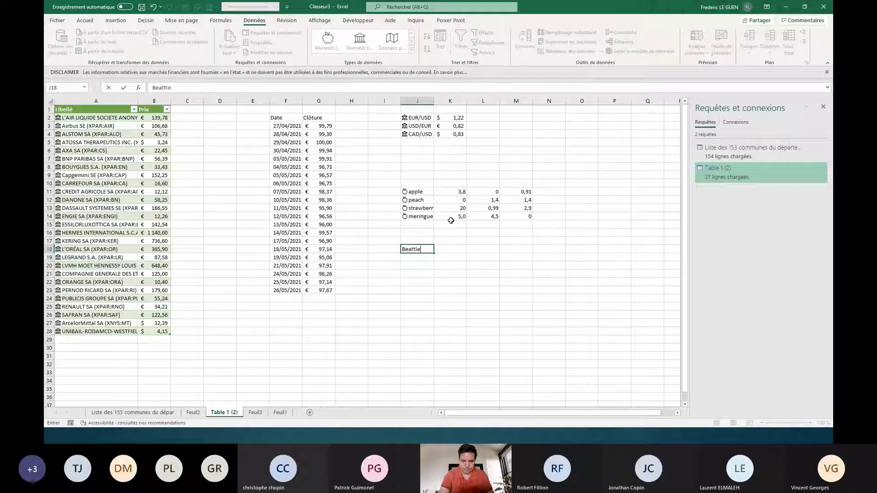
{"action": "key", "text": "Return"}
{"action": "key", "text": "Up"}
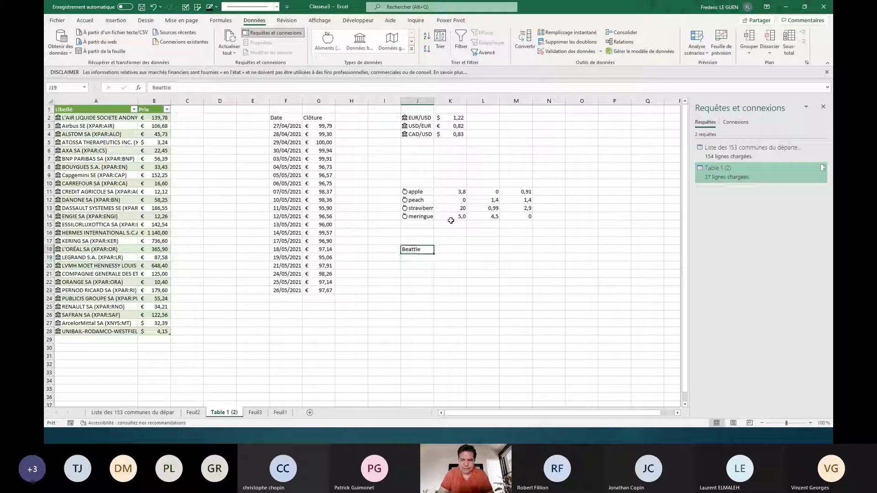
{"action": "key", "text": "F2"}
{"action": "type", "text": "s"}
{"action": "key", "text": "Return"}
{"action": "type", "text": "U"}
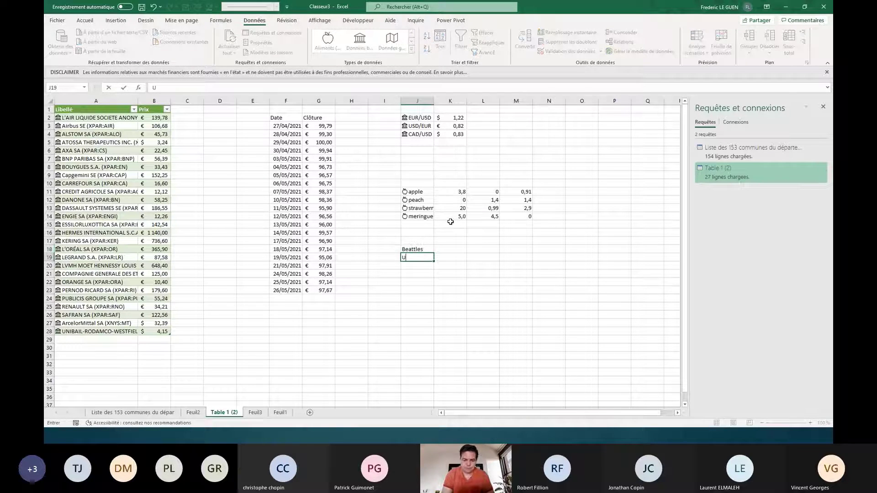
{"action": "type", "text": "2"}
{"action": "key", "text": "Return"}
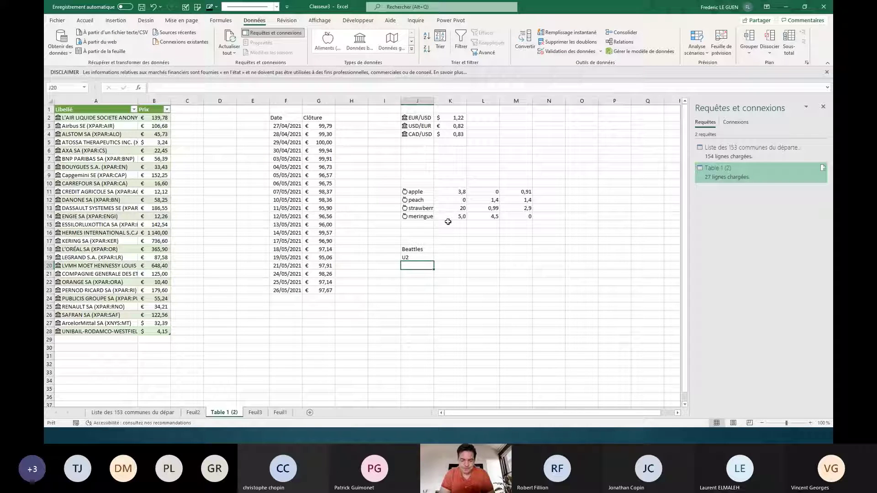
{"action": "type", "text": "Depeche Mode"}
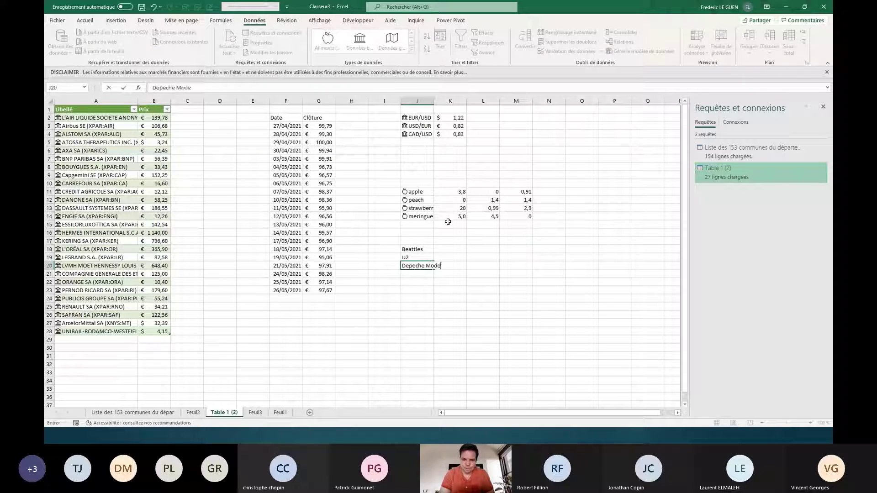
{"action": "key", "text": "Return"}
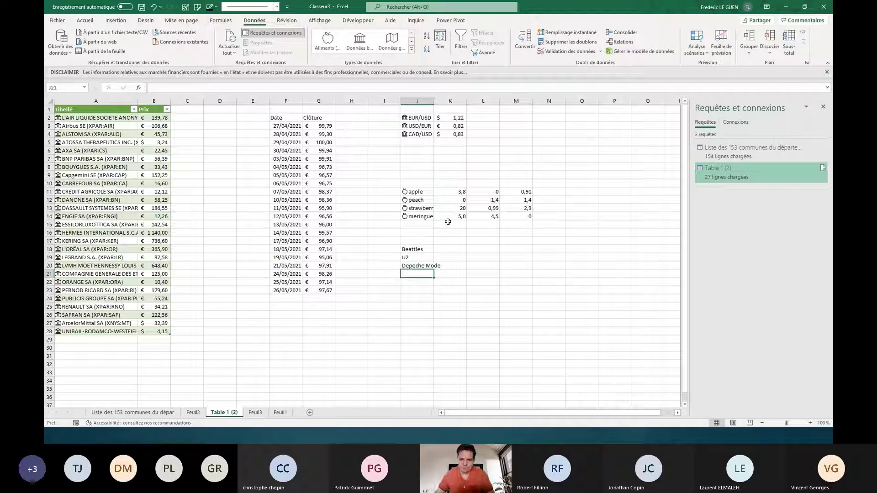
Convert the band names in J18:J20 to linked data with the automatic Wolfram data type.
{"action": "left_click_drag", "start_coordinate": [426, 250], "coordinate": [425, 266]}
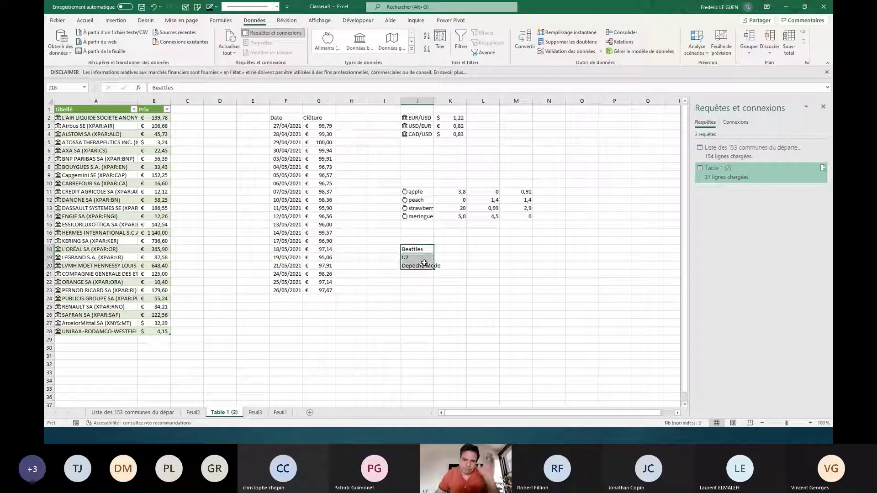
{"action": "left_click", "coordinate": [411, 49]}
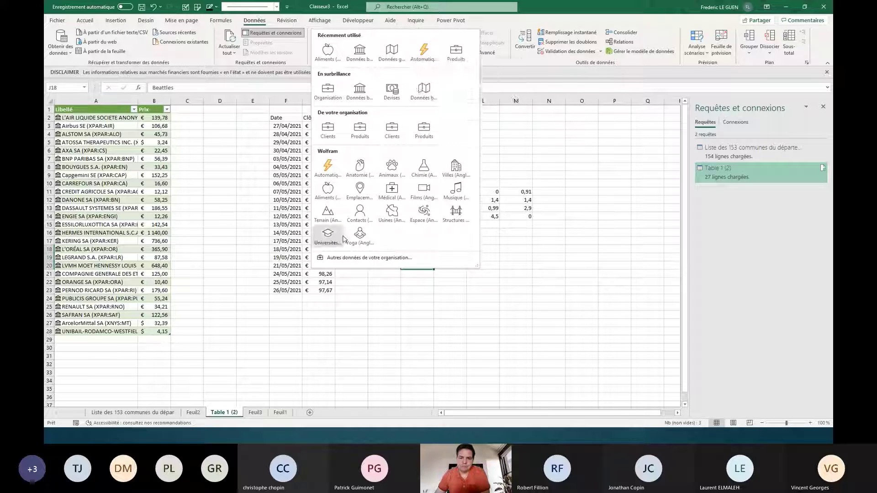
{"action": "left_click", "coordinate": [333, 174]}
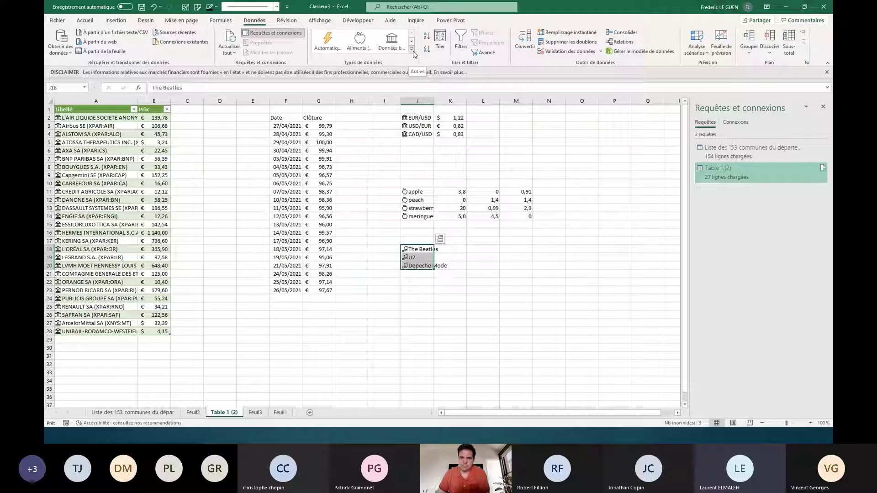
{"action": "left_click", "coordinate": [414, 52]}
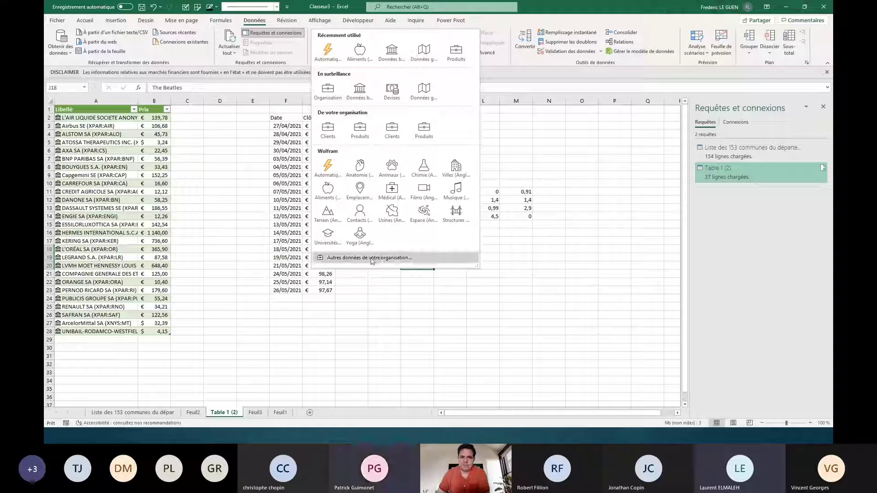
{"action": "left_click", "coordinate": [511, 277]}
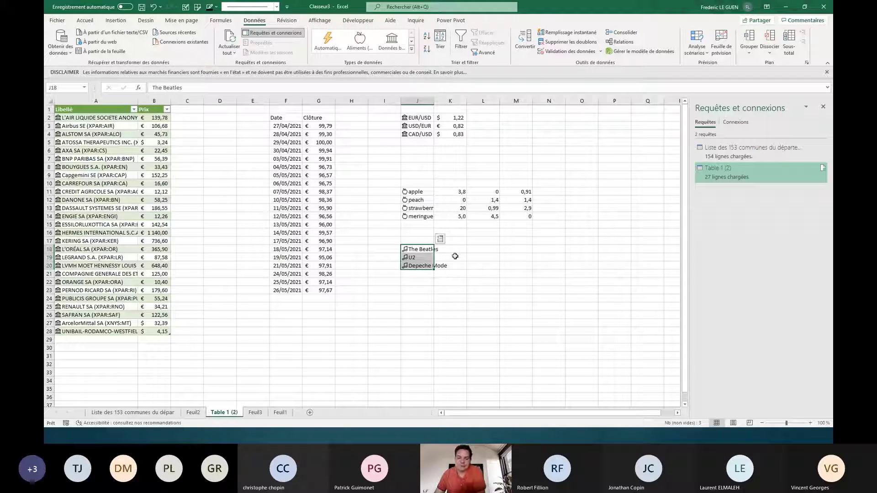
{"action": "left_click", "coordinate": [411, 48]}
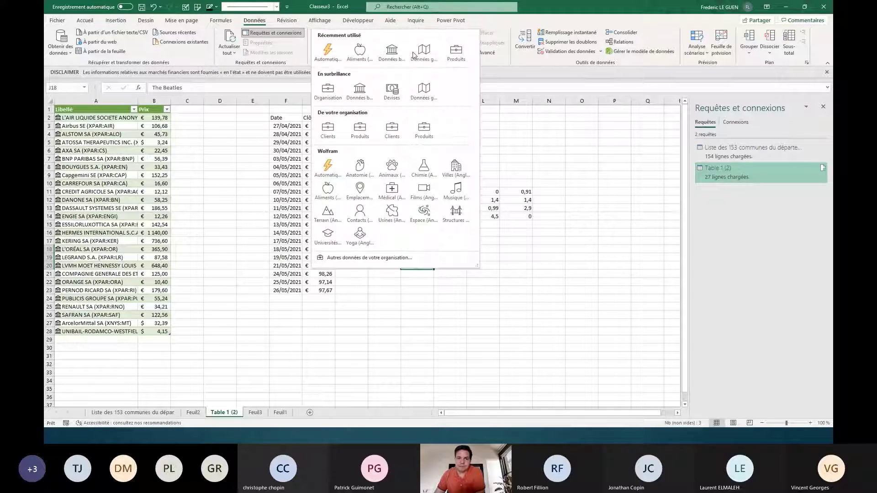
Extract the members field for the three music groups in J18:J20 into the adjacent column.
{"action": "left_click", "coordinate": [554, 256]}
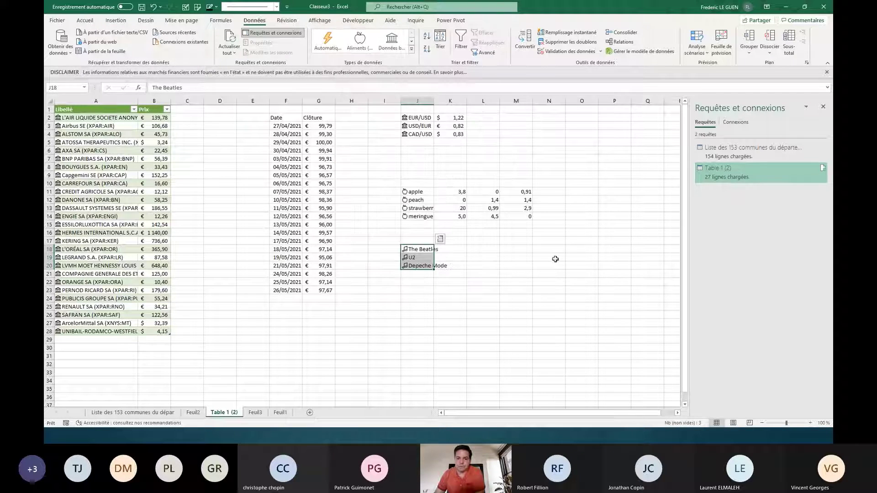
{"action": "left_click", "coordinate": [440, 239]}
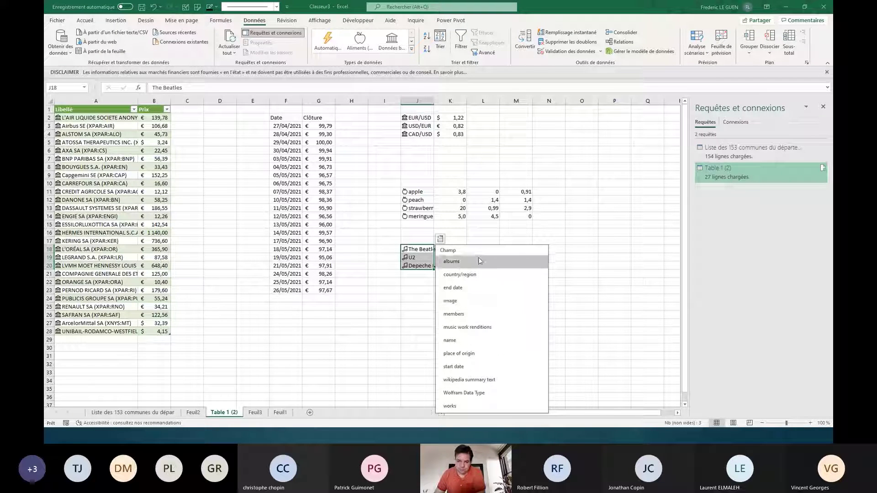
{"action": "left_click", "coordinate": [464, 313]}
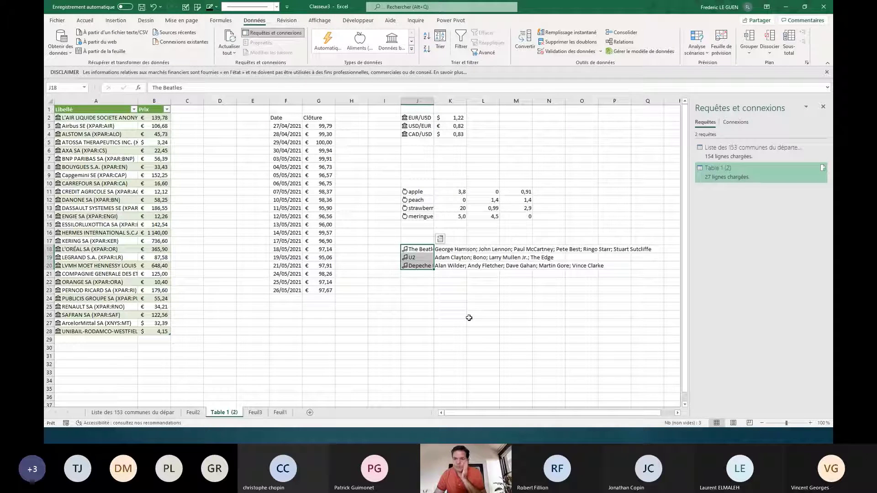
Inspect the TABLEAU.EN.TEXTE formula in K18 that returns the members, leaving it unedited.
{"action": "left_click", "coordinate": [448, 250]}
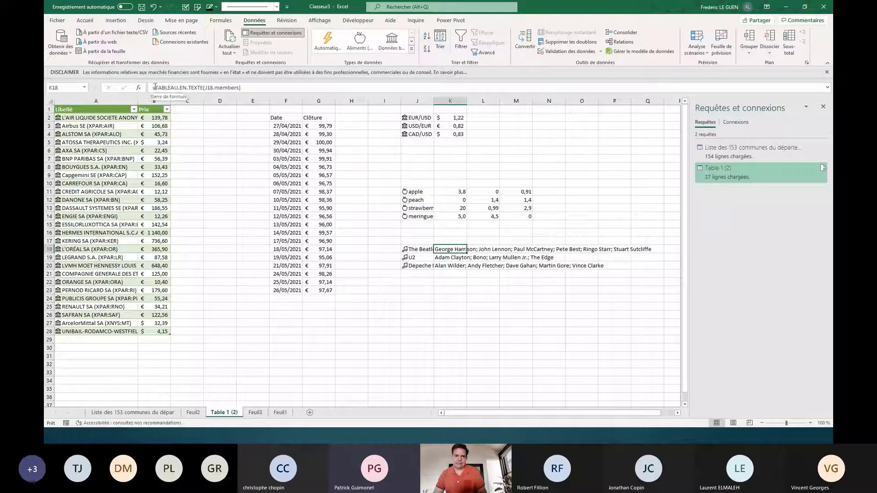
{"action": "left_click_drag", "start_coordinate": [155, 86], "coordinate": [201, 88]}
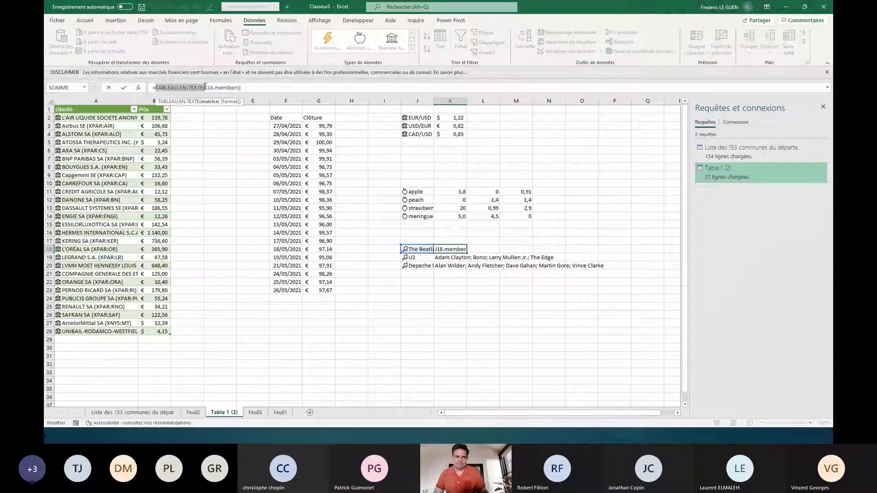
{"action": "key", "text": "Escape"}
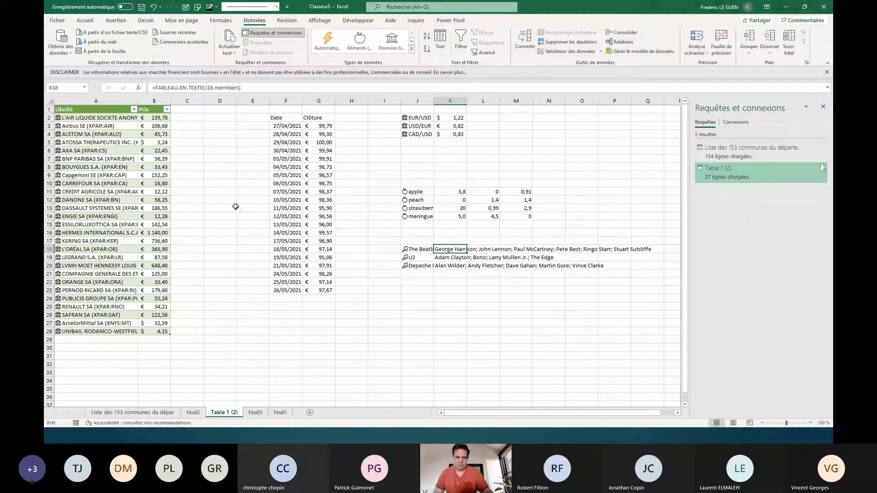
Examine the Subdivisions formula in B1 of Feuil2 and its spilled list, and return to the Table 1 (2) sheet.
{"action": "left_click", "coordinate": [255, 413]}
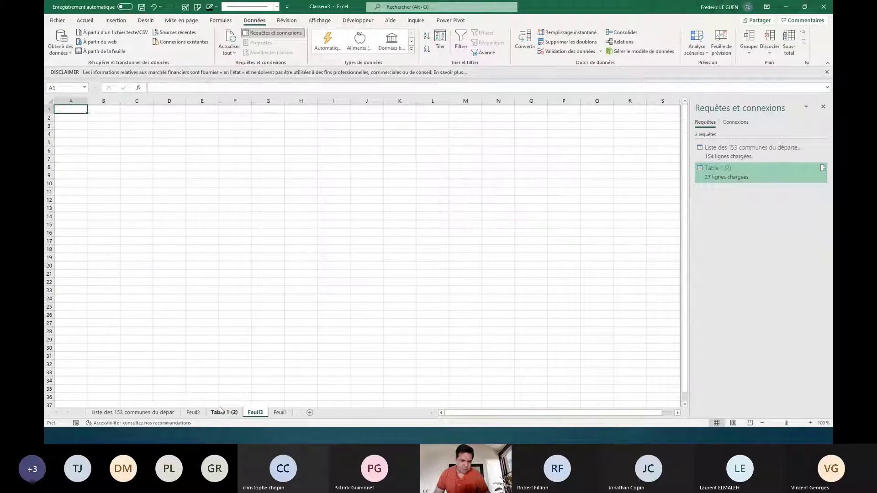
{"action": "left_click", "coordinate": [193, 412]}
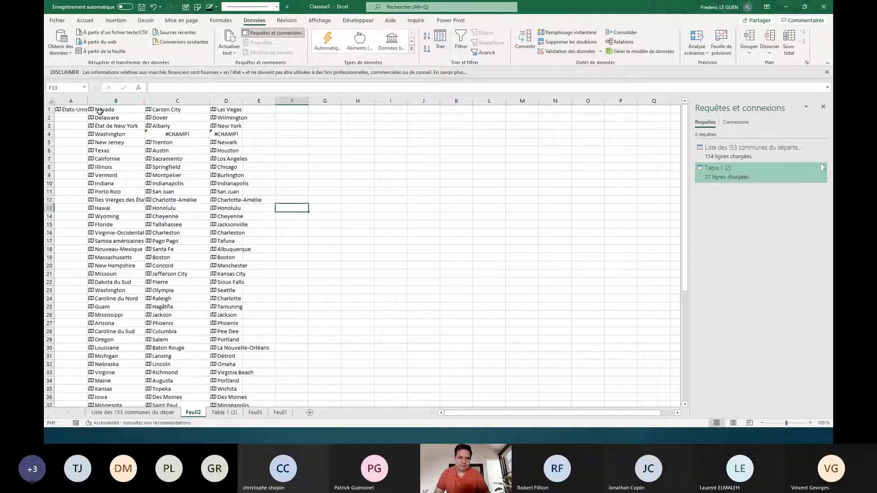
{"action": "left_click", "coordinate": [120, 110]}
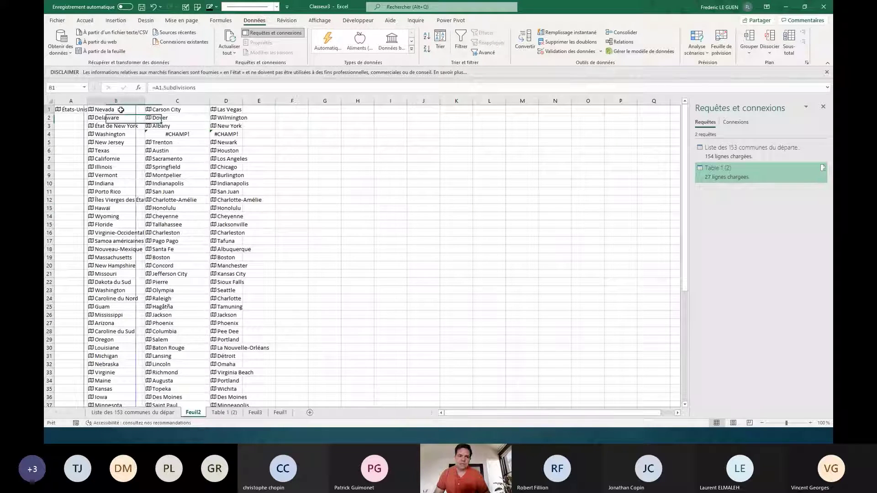
{"action": "scroll", "coordinate": [132, 185], "scroll_direction": "down", "scroll_amount": 9}
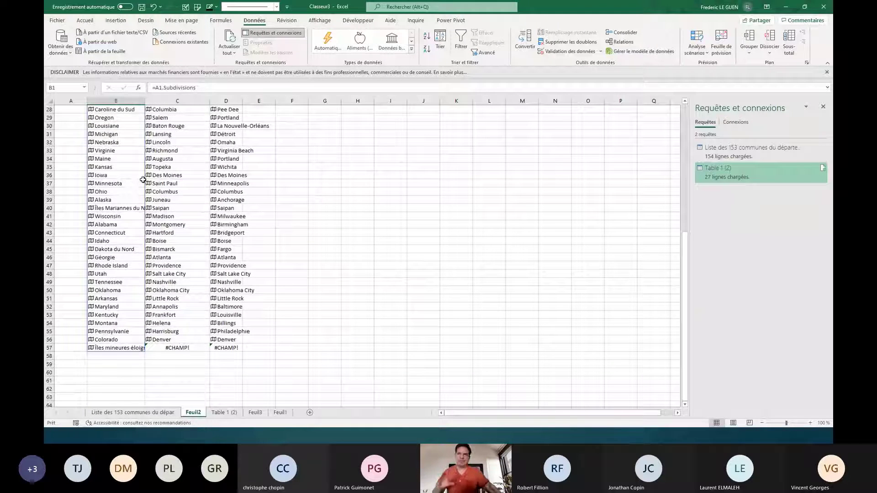
{"action": "left_click", "coordinate": [224, 412]}
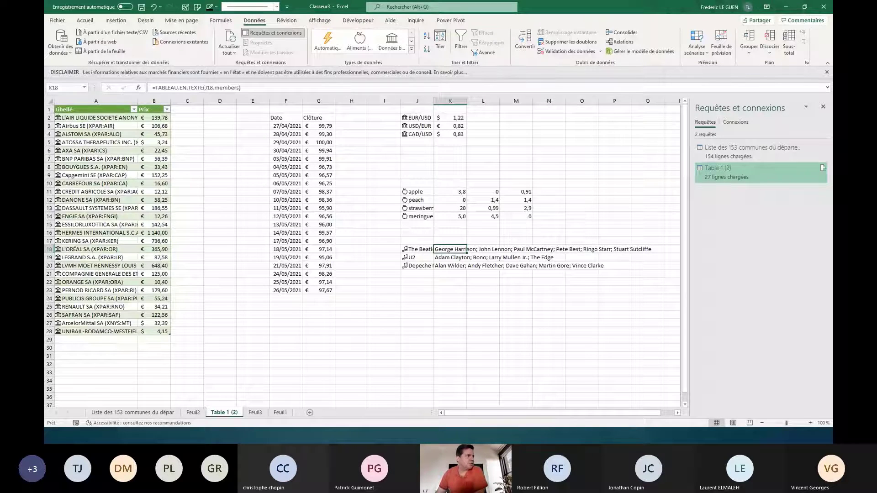
Switch to the Classeur2 workbook, select its whole product table and maximise the window.
{"action": "left_click_drag", "start_coordinate": [44, 157], "coordinate": [522, 66]}
{"action": "key", "text": "ctrl+a"}
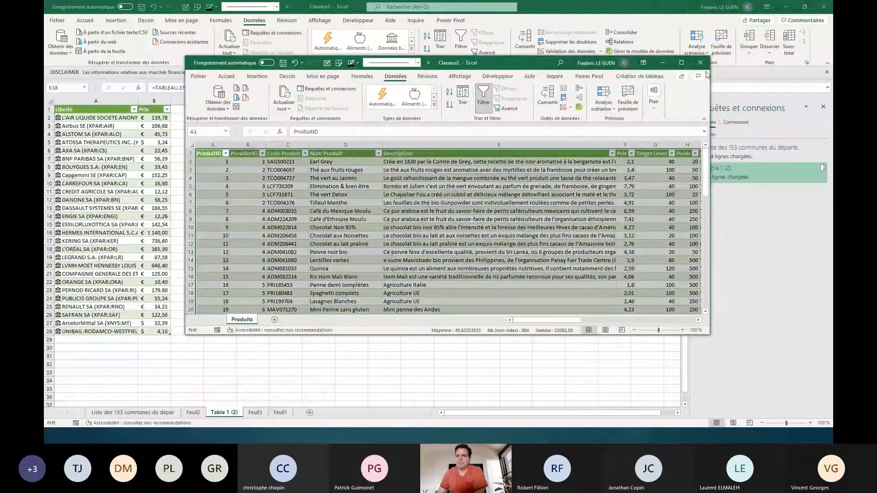
{"action": "left_click", "coordinate": [684, 66]}
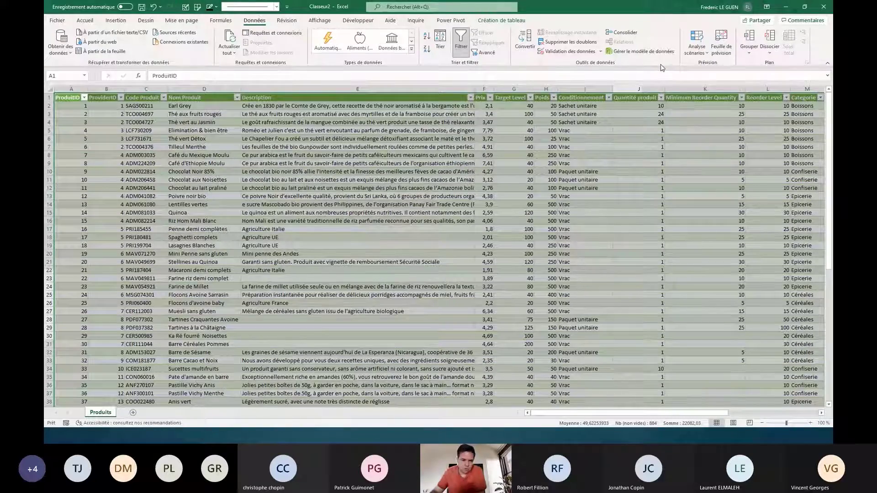
Review the rows of the product table and load the table into the Power Query editor.
{"action": "scroll", "coordinate": [379, 160], "scroll_direction": "down", "scroll_amount": 12}
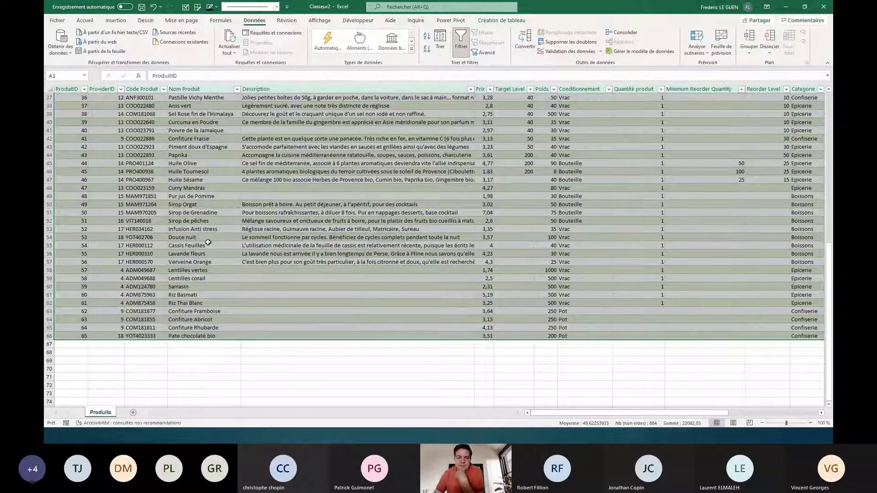
{"action": "scroll", "coordinate": [208, 242], "scroll_direction": "up", "scroll_amount": 6}
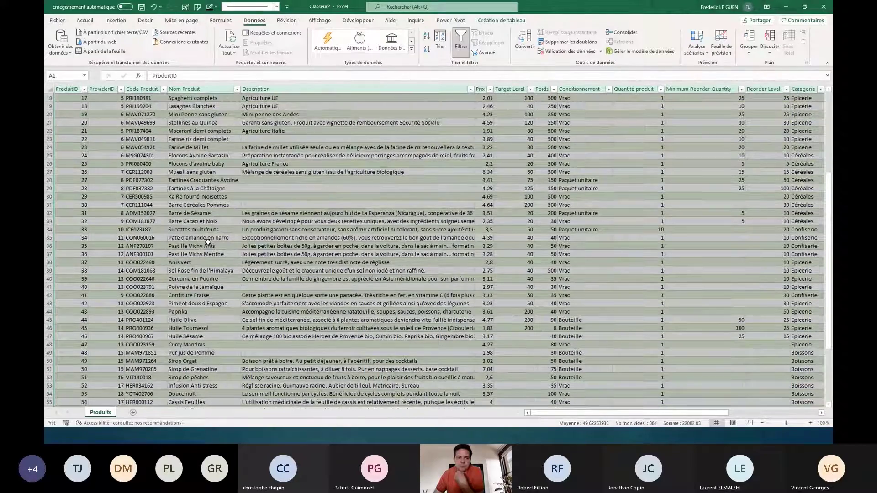
{"action": "scroll", "coordinate": [208, 242], "scroll_direction": "up", "scroll_amount": 2}
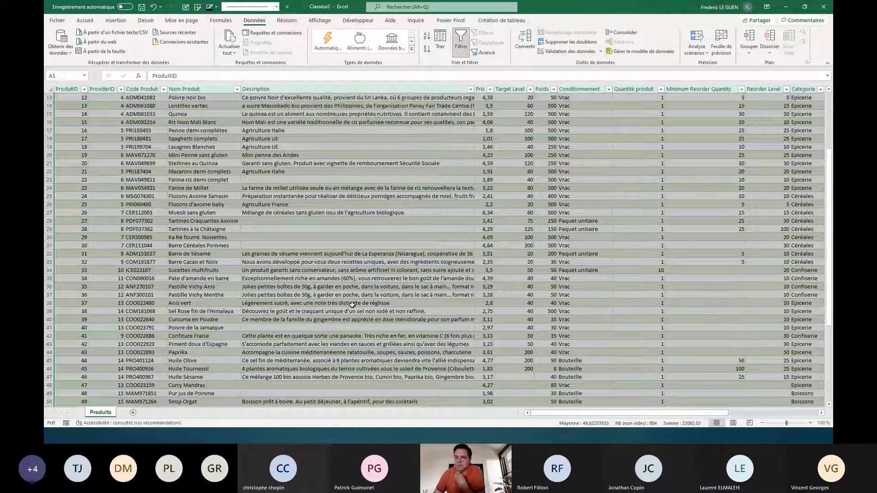
{"action": "scroll", "coordinate": [349, 305], "scroll_direction": "up", "scroll_amount": 4}
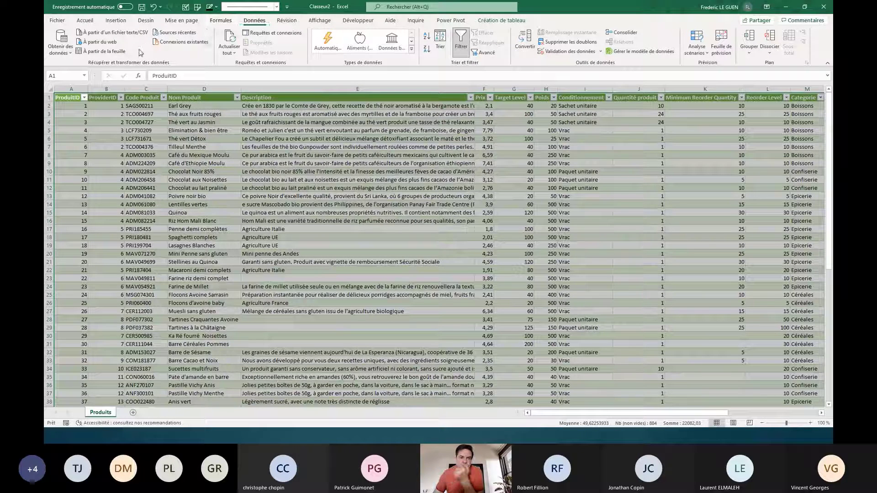
{"action": "left_click", "coordinate": [117, 51]}
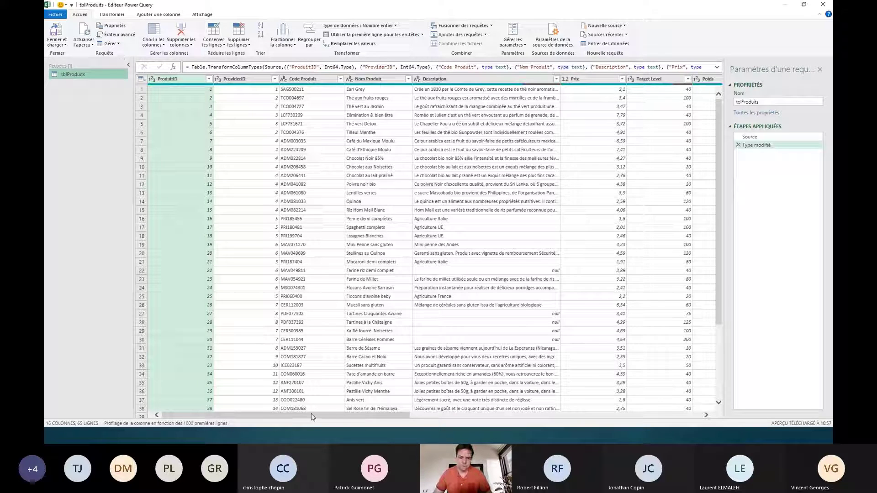
Combine all columns of the query into a basic data type named Type de données, displaying the ProduitID column.
{"action": "left_click_drag", "start_coordinate": [312, 416], "coordinate": [665, 416]}
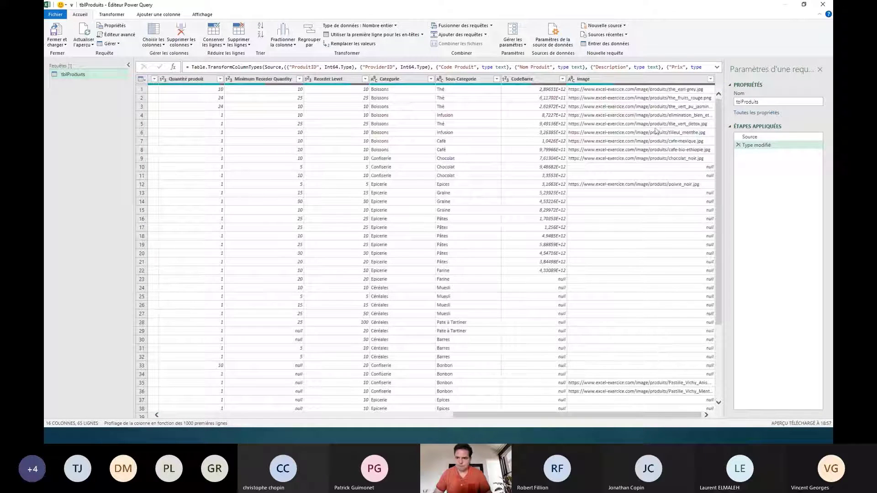
{"action": "key", "text": "ctrl+a"}
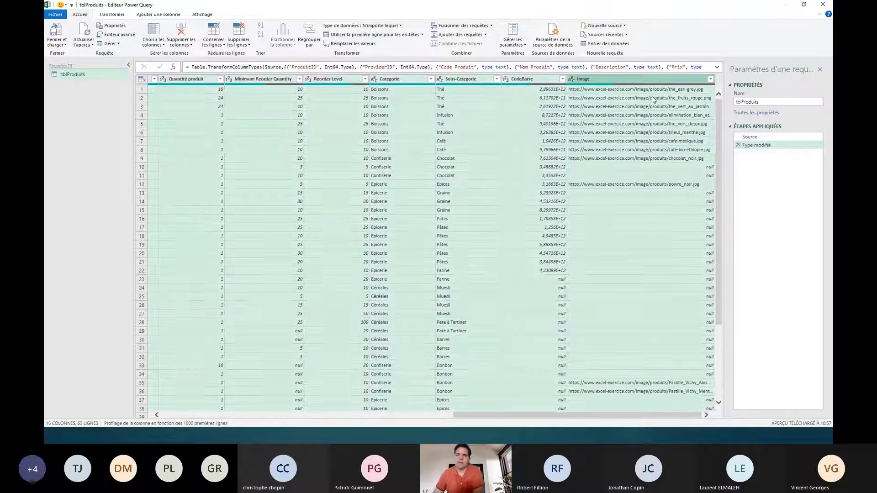
{"action": "left_click", "coordinate": [120, 15]}
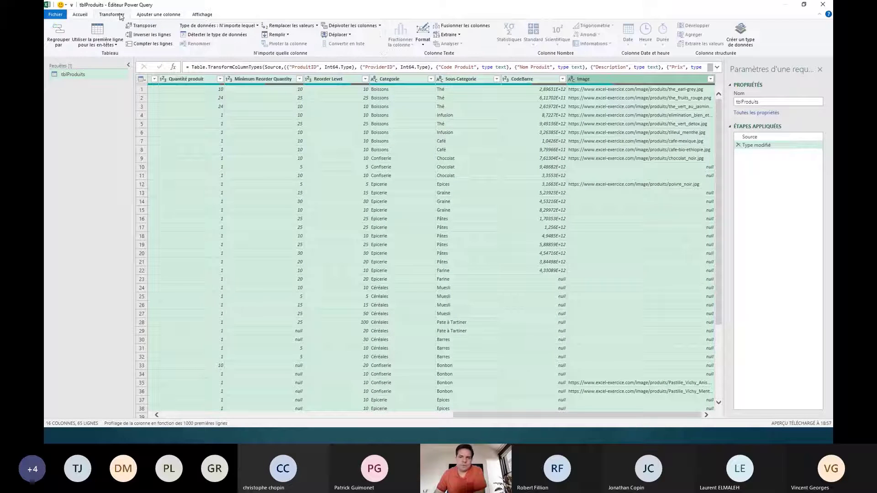
{"action": "left_click", "coordinate": [747, 48]}
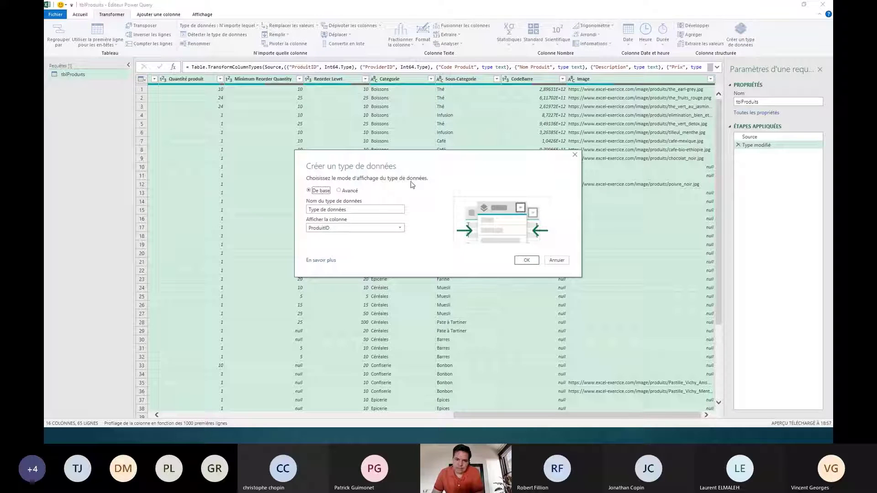
{"action": "left_click", "coordinate": [399, 229]}
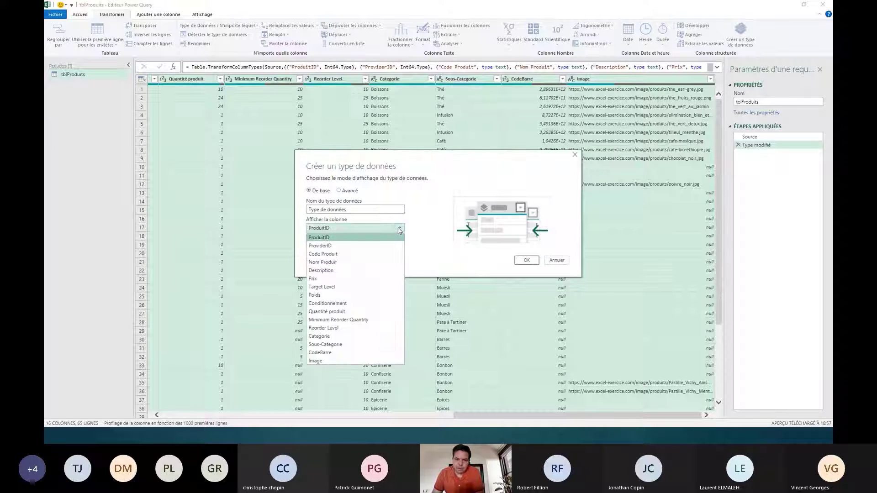
{"action": "left_click", "coordinate": [334, 239]}
{"action": "left_click", "coordinate": [522, 263]}
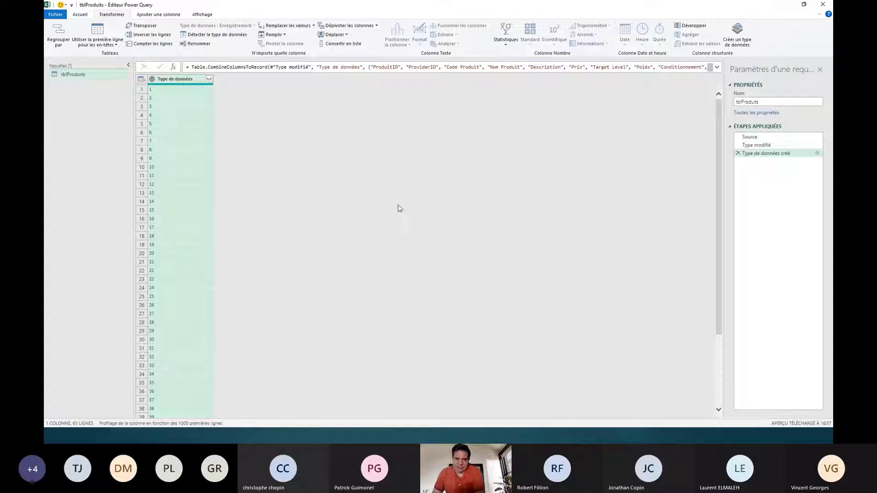
Check which fields the new Type de données column contains, without expanding it.
{"action": "left_click", "coordinate": [210, 80]}
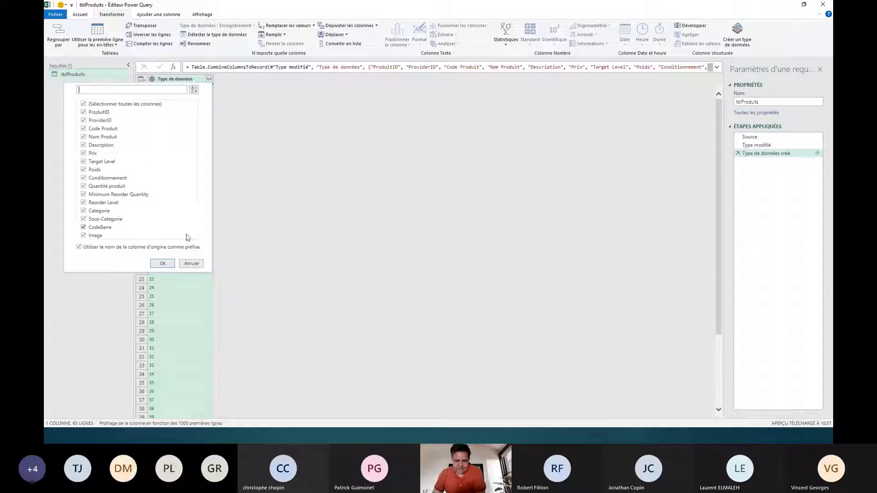
{"action": "left_click", "coordinate": [194, 265]}
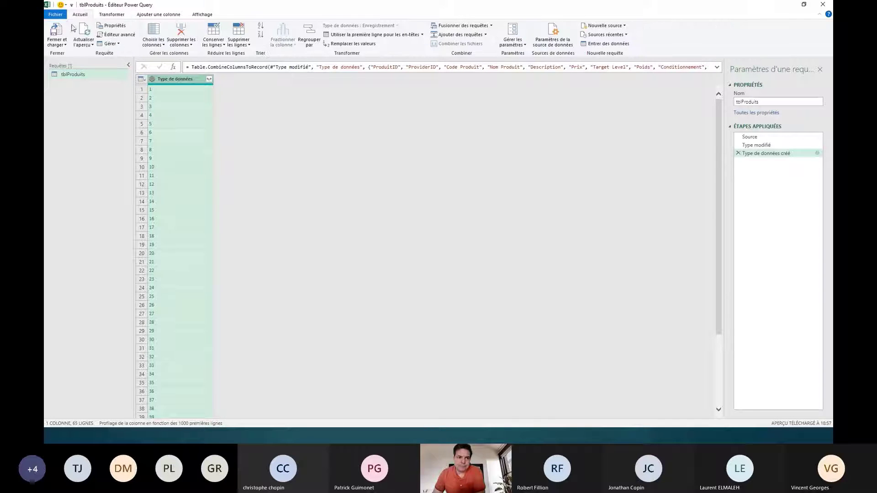
Rename the query as Produits and load its result into the workbook.
{"action": "left_click_drag", "start_coordinate": [760, 98], "coordinate": [734, 100]}
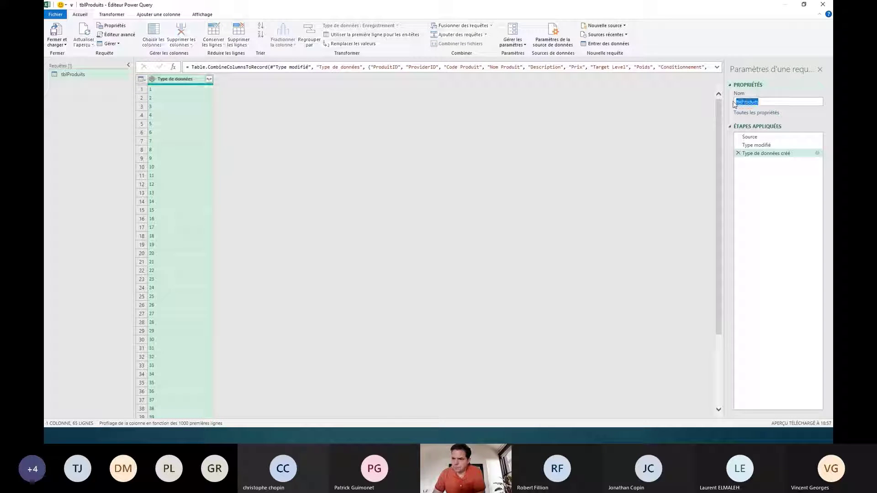
{"action": "type", "text": "Ec"}
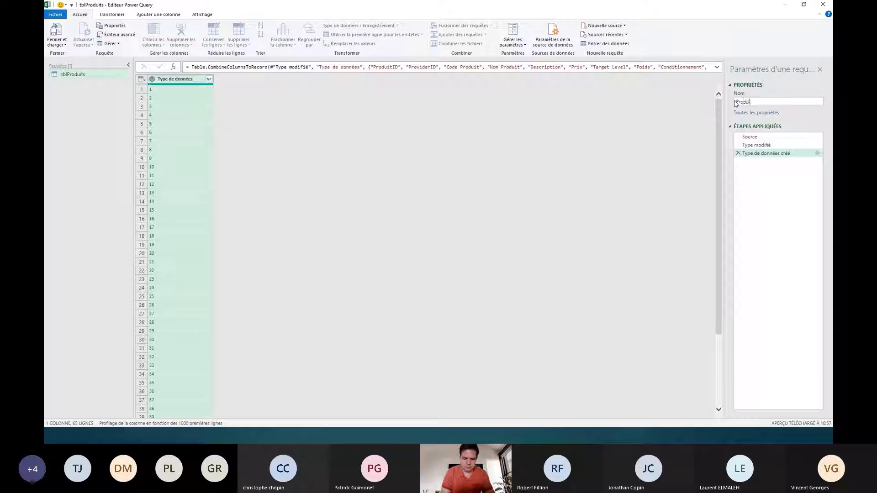
{"action": "key", "text": "Return"}
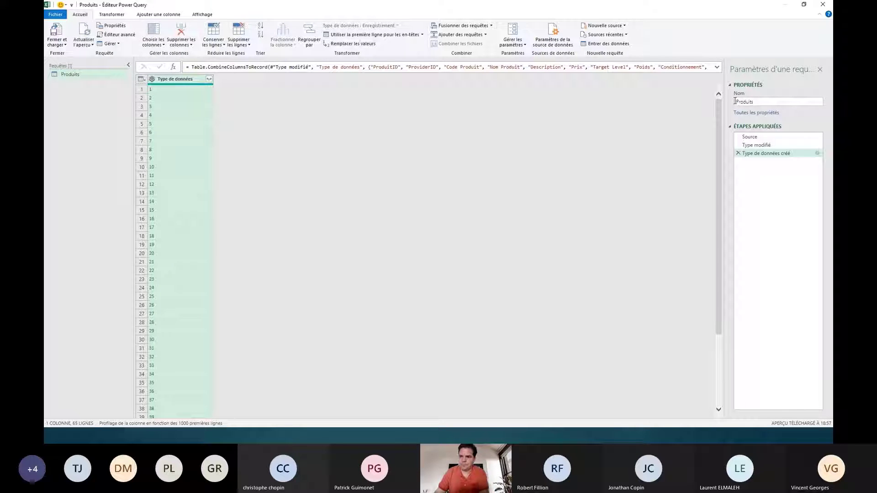
{"action": "left_click", "coordinate": [63, 32]}
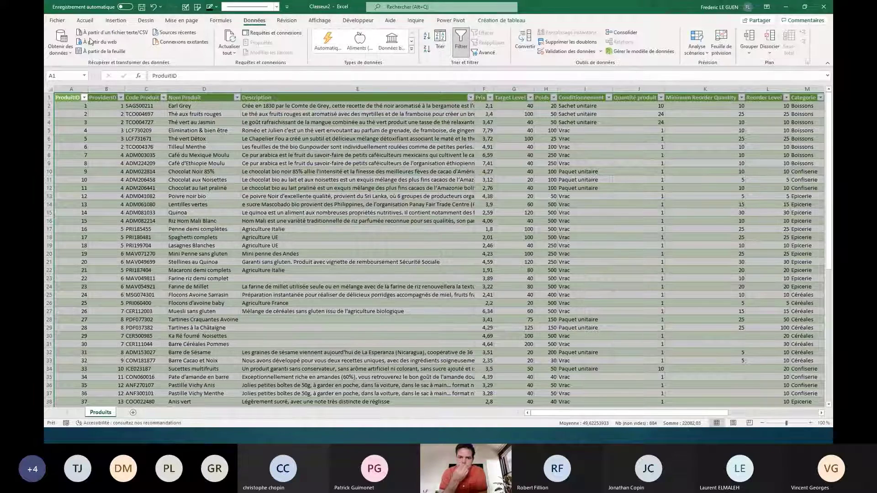
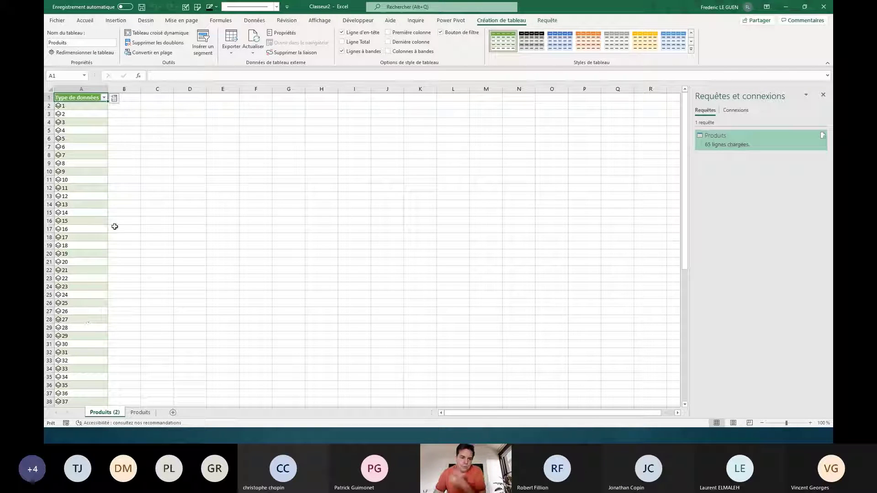
Add the Nom Produit and Categorie fields as table columns and widen both columns to fit their contents.
{"action": "left_click", "coordinate": [115, 99]}
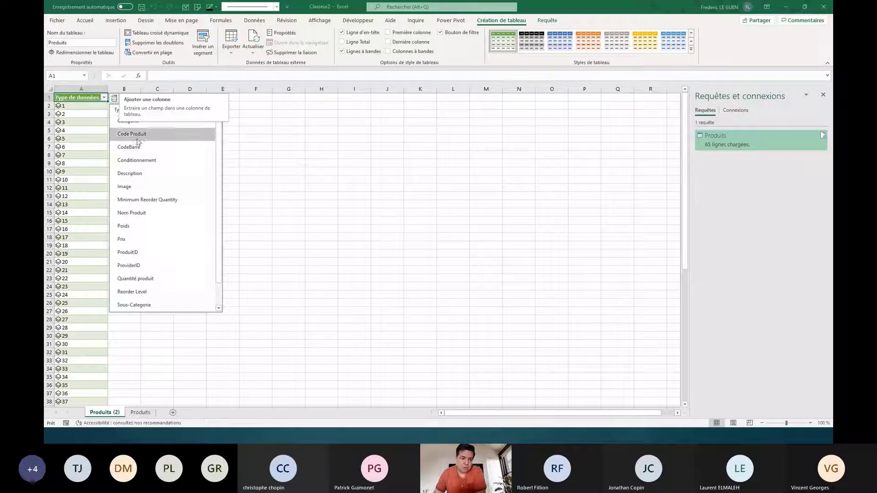
{"action": "left_click", "coordinate": [131, 213]}
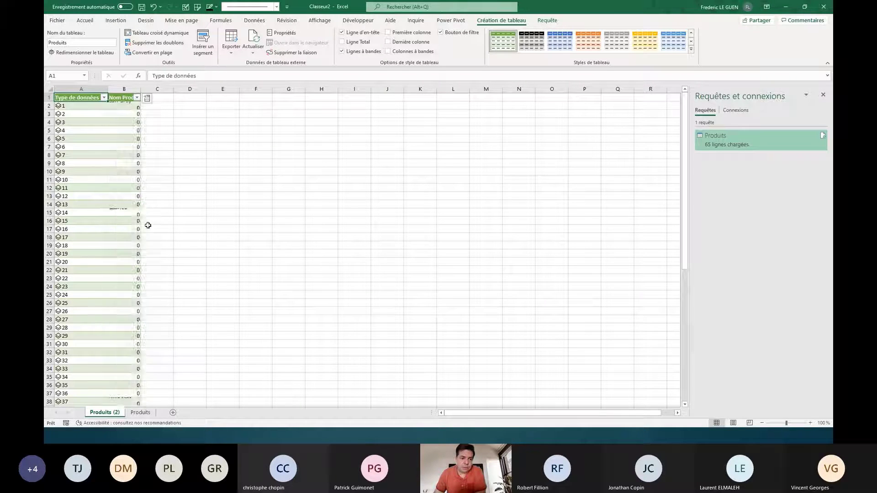
{"action": "left_click", "coordinate": [147, 98]}
{"action": "left_click", "coordinate": [154, 120]}
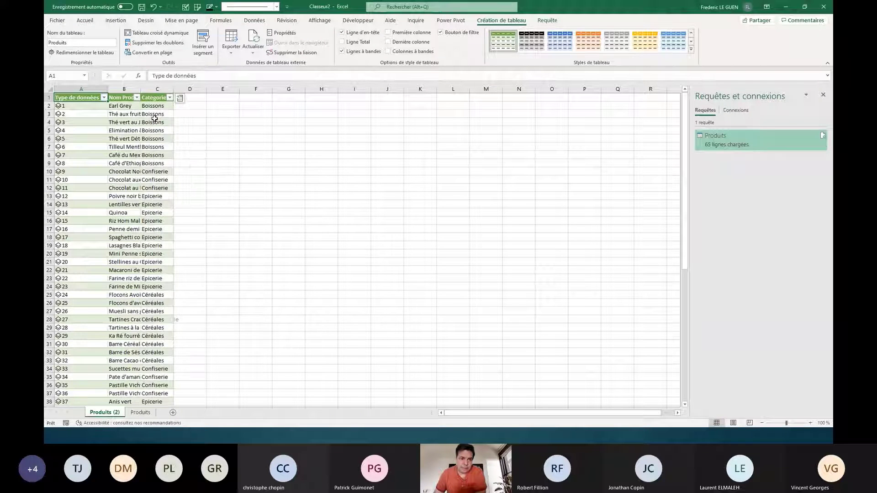
{"action": "left_click_drag", "start_coordinate": [140, 89], "coordinate": [237, 89]}
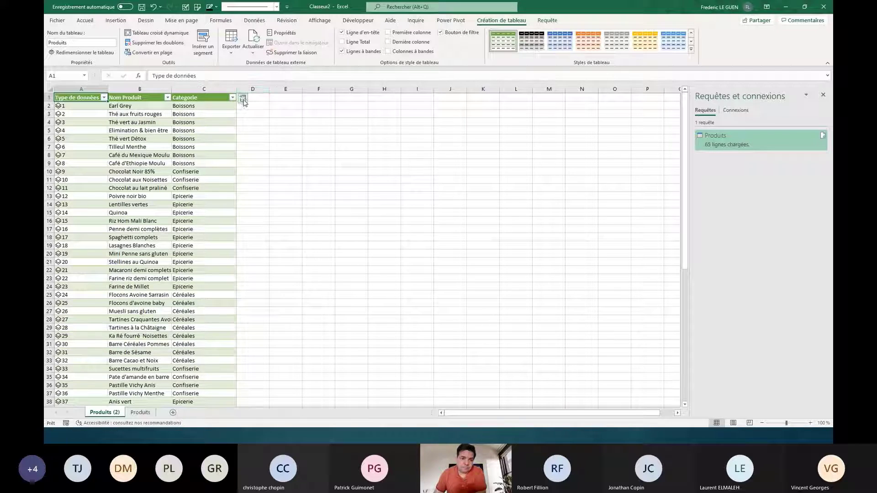
Add the Prix field of the Type de données column as a new table column.
{"action": "left_click", "coordinate": [242, 98]}
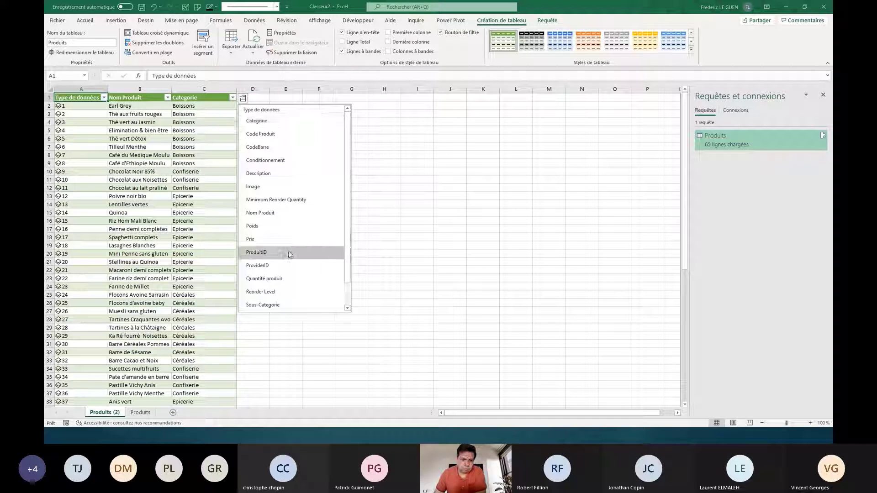
{"action": "left_click", "coordinate": [272, 239]}
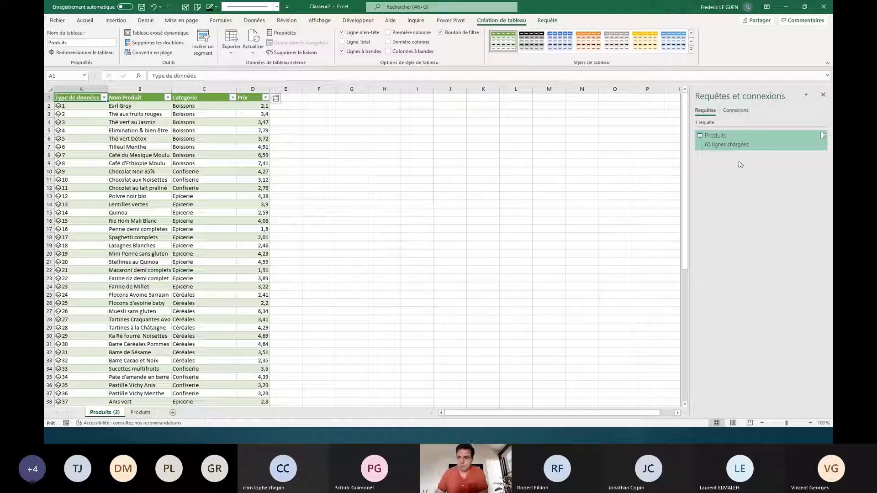
Review the Produits query and the column transformations in Power Query, close the editor, and look through the loaded table down to its last rows.
{"action": "double_click", "coordinate": [758, 145]}
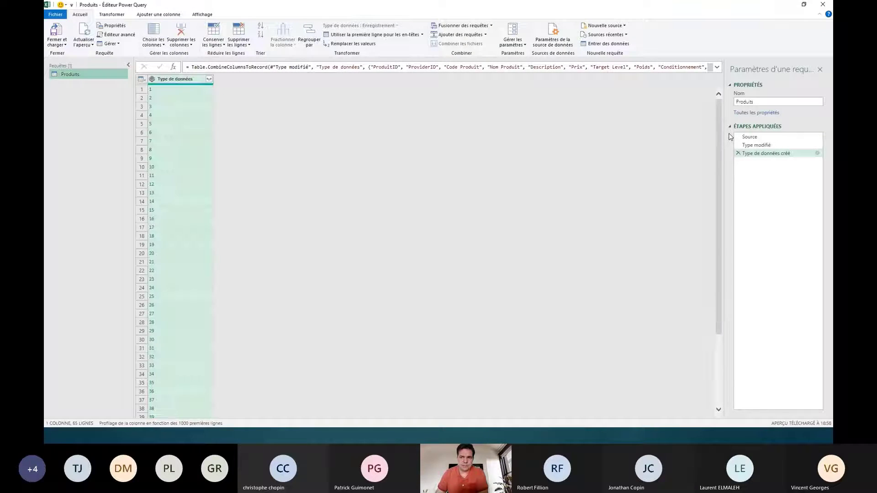
{"action": "left_click", "coordinate": [108, 15]}
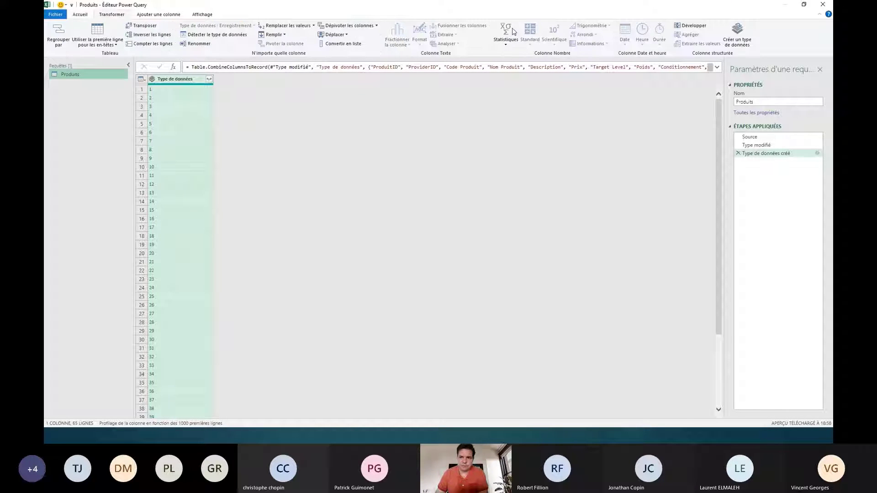
{"action": "left_click", "coordinate": [823, 6]}
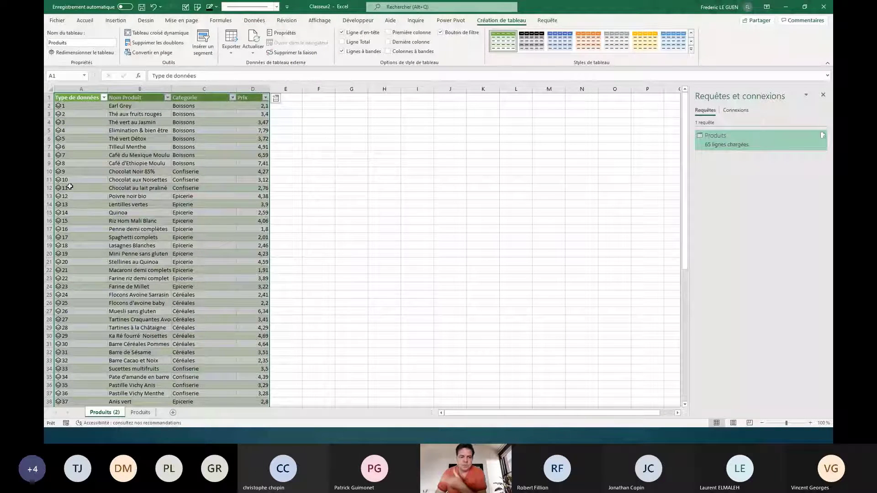
{"action": "scroll", "coordinate": [69, 189], "scroll_direction": "down", "scroll_amount": 13}
{"action": "scroll", "coordinate": [75, 190], "scroll_direction": "down", "scroll_amount": 3}
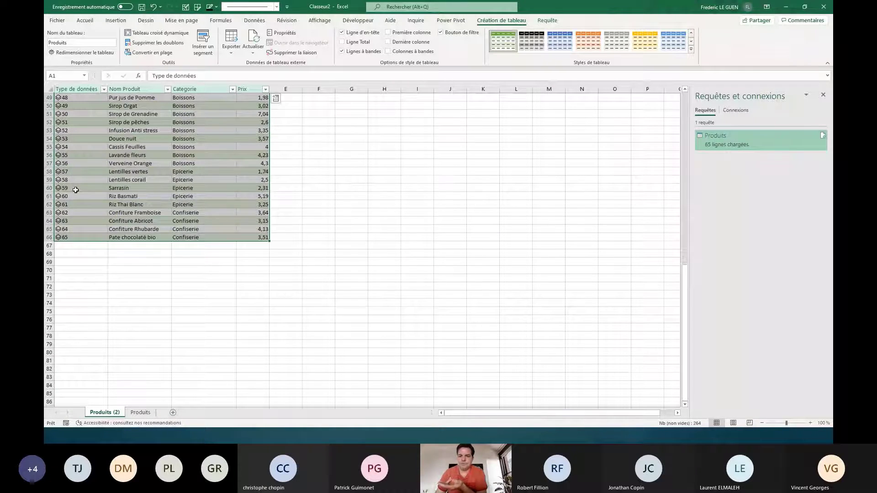
Switch to the Classeur3 workbook and add the Bas field to the stock table based on the Libellé column.
{"action": "key", "text": "alt+Tab"}
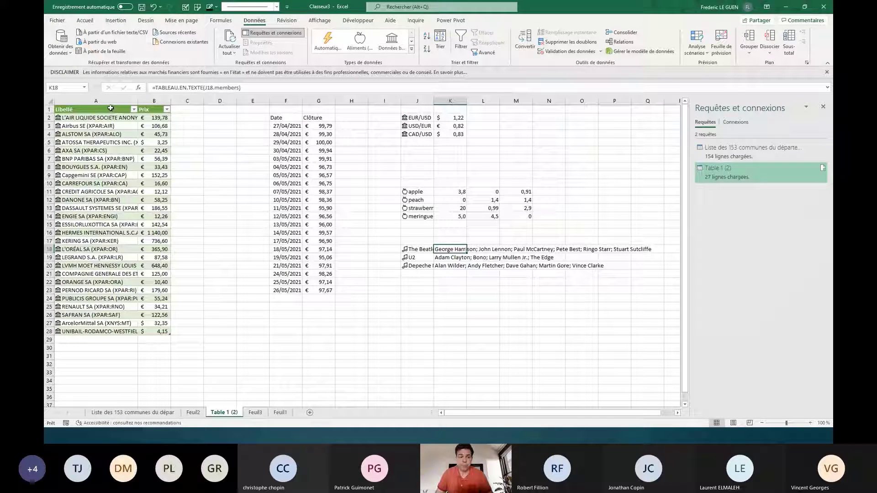
{"action": "left_click", "coordinate": [110, 107]}
{"action": "left_click", "coordinate": [176, 110]}
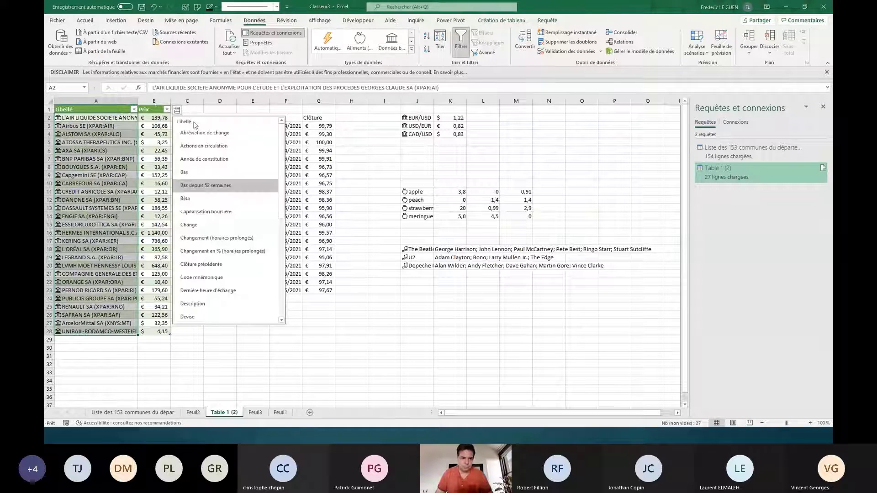
{"action": "left_click", "coordinate": [185, 172]}
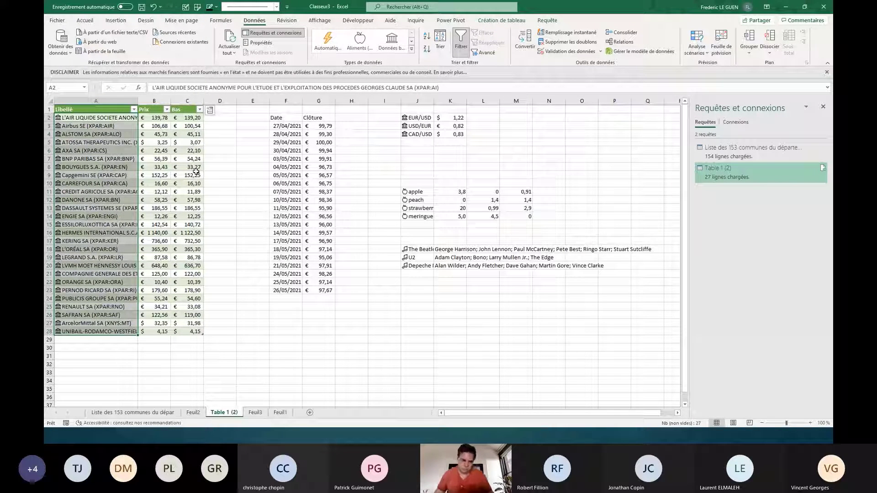
Return to the Classeur2 workbook, add a blank worksheet, and check which data types are available.
{"action": "key", "text": "alt+Tab"}
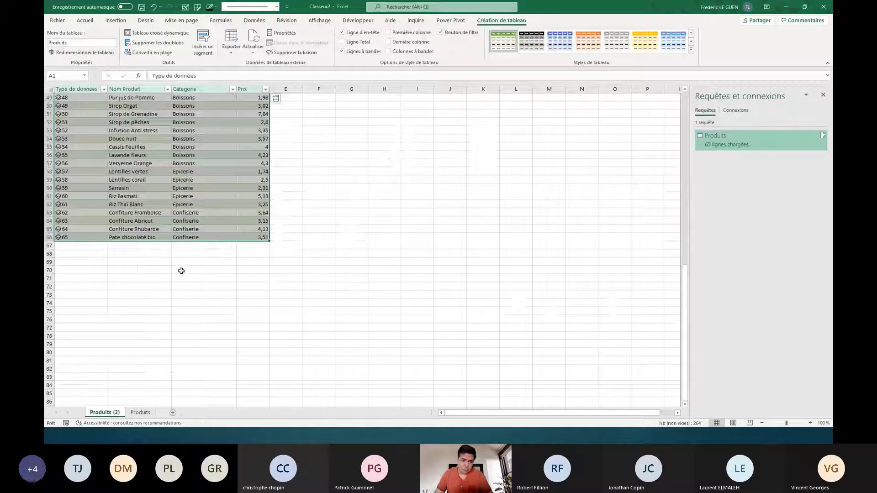
{"action": "scroll", "coordinate": [180, 270], "scroll_direction": "up", "scroll_amount": 7}
{"action": "scroll", "coordinate": [181, 271], "scroll_direction": "up", "scroll_amount": 6}
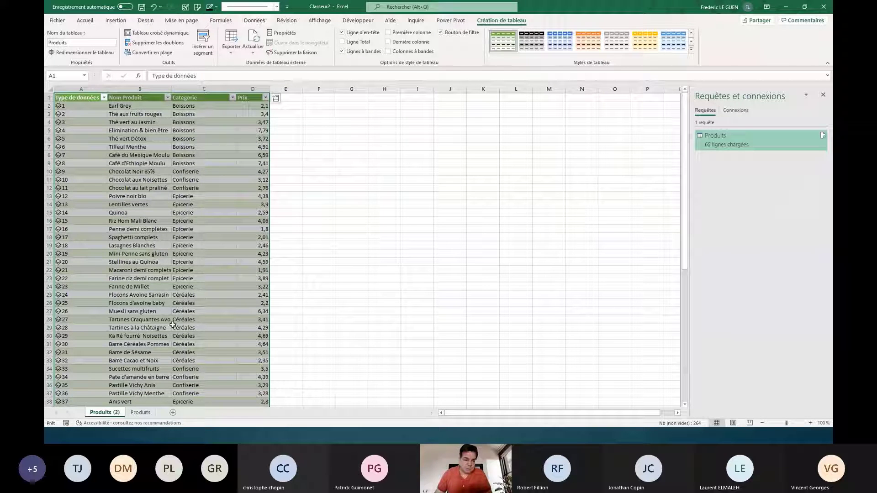
{"action": "left_click", "coordinate": [172, 412]}
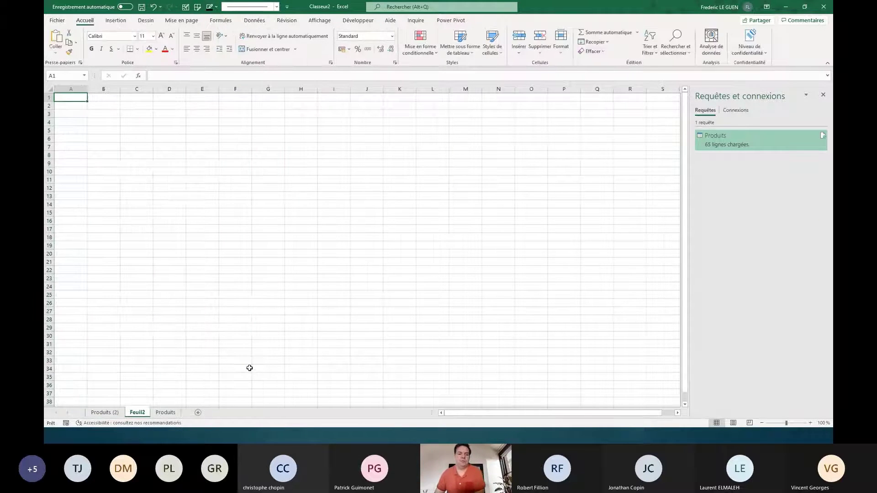
{"action": "left_click", "coordinate": [254, 21]}
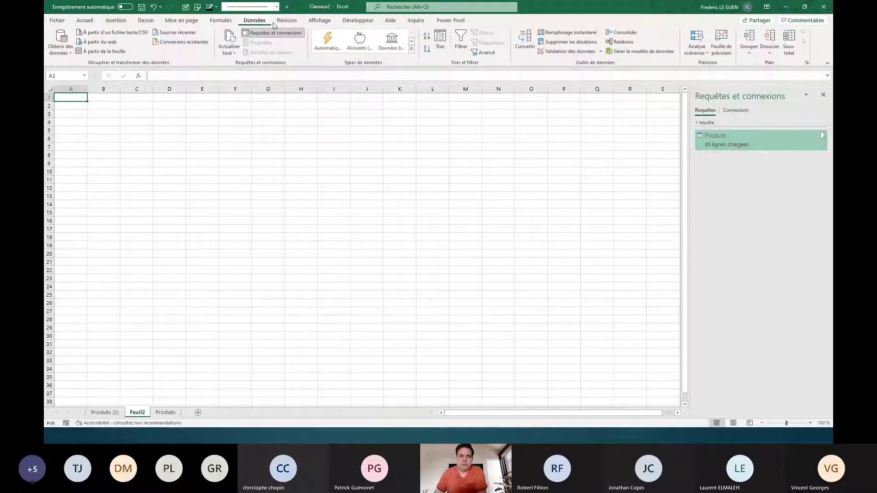
{"action": "left_click", "coordinate": [411, 50]}
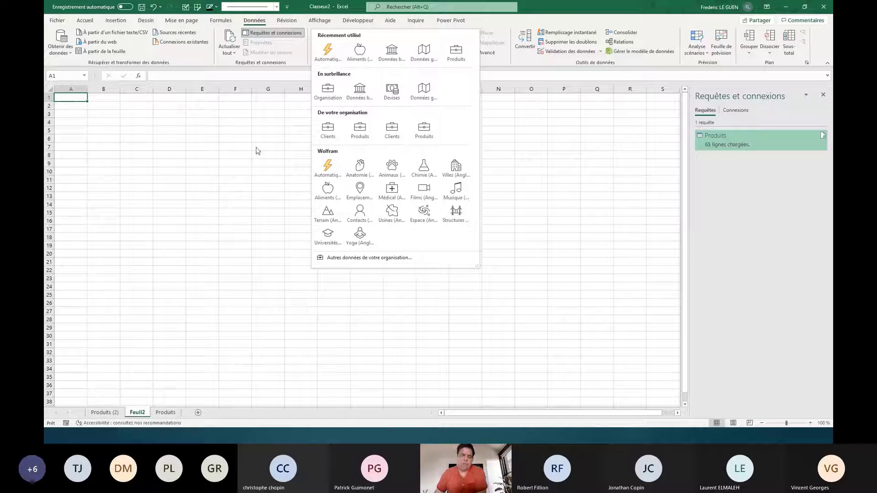
Enter the header ProduitID in A1 and the values 1, 4, 8, 12, 32 and 45 in A2:A7.
{"action": "left_click", "coordinate": [72, 97]}
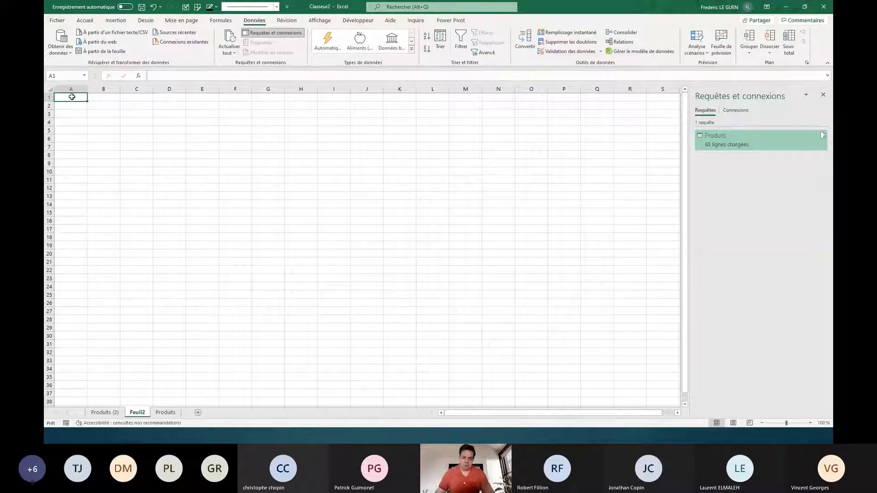
{"action": "type", "text": "Produit"}
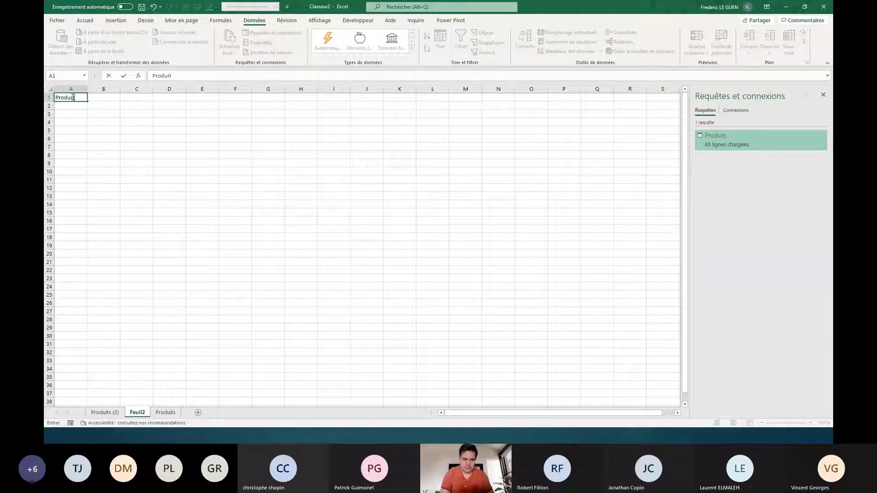
{"action": "type", "text": "ID"}
{"action": "key", "text": "Return"}
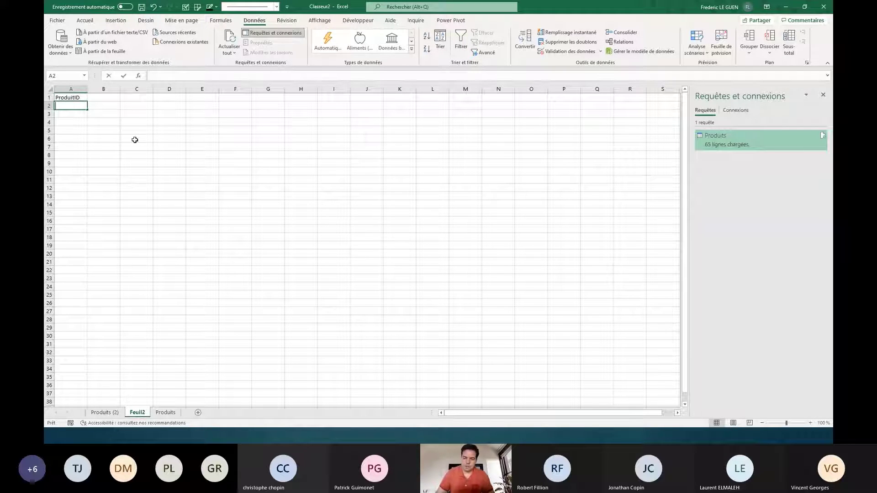
{"action": "type", "text": "1"}
{"action": "key", "text": "Return"}
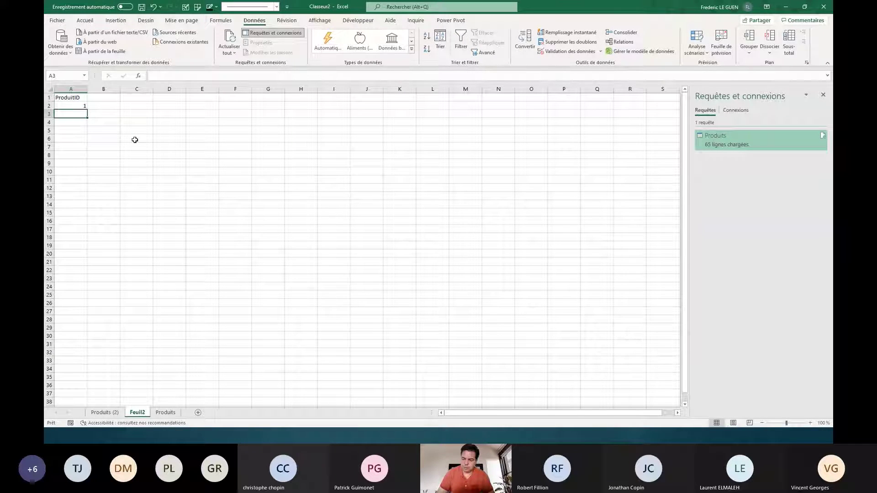
{"action": "type", "text": "4"}
{"action": "key", "text": "Return"}
{"action": "type", "text": "8"}
{"action": "key", "text": "Return"}
{"action": "type", "text": "12"}
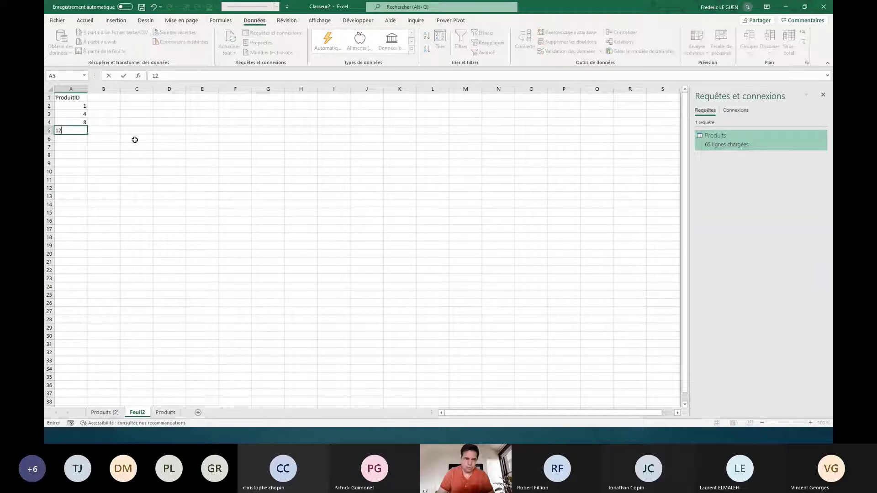
{"action": "key", "text": "Return"}
{"action": "type", "text": "32"}
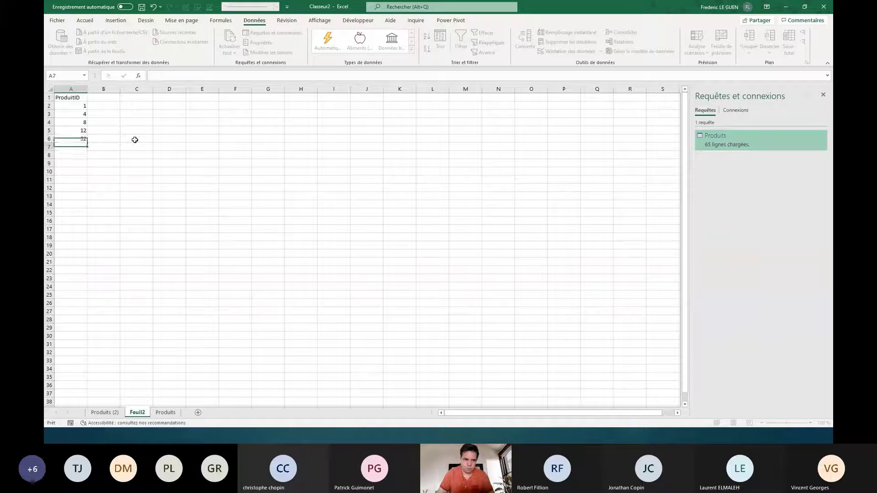
{"action": "key", "text": "Return"}
{"action": "type", "text": "45"}
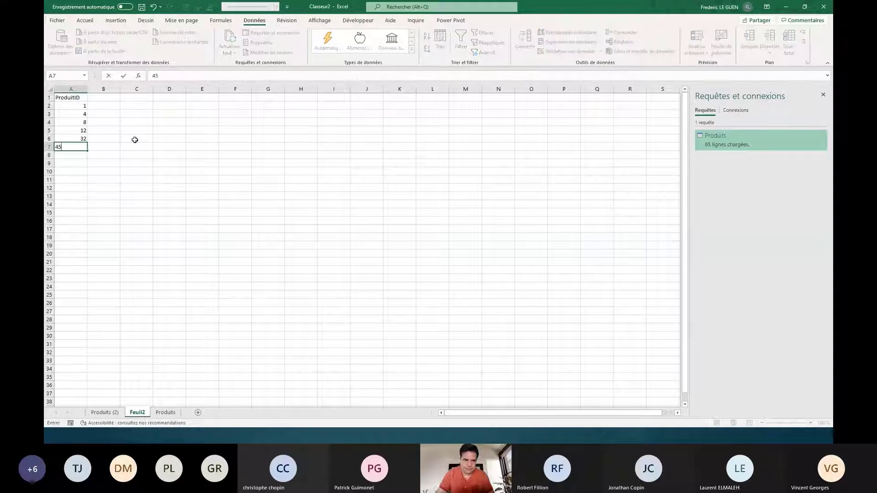
{"action": "key", "text": "Return"}
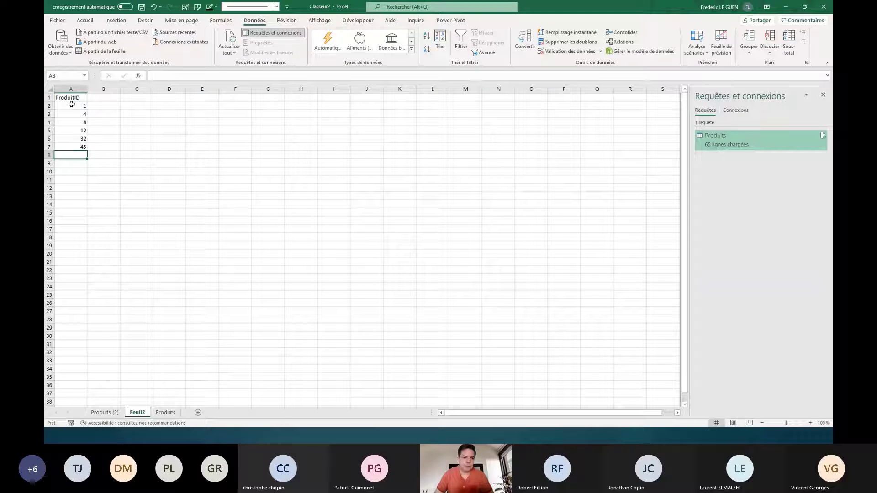
Convert A2:A7 to the organisation's first Produits data type and dismiss the confidentiality notice.
{"action": "left_click_drag", "start_coordinate": [73, 106], "coordinate": [87, 149]}
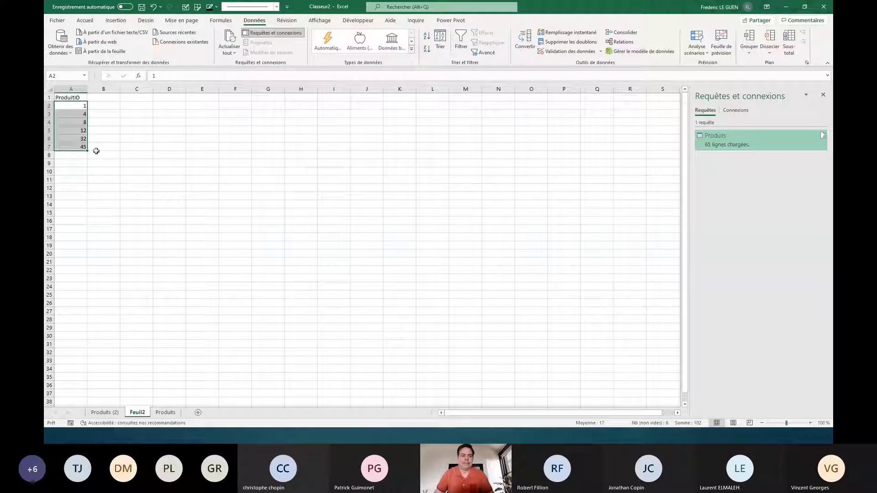
{"action": "left_click", "coordinate": [413, 51]}
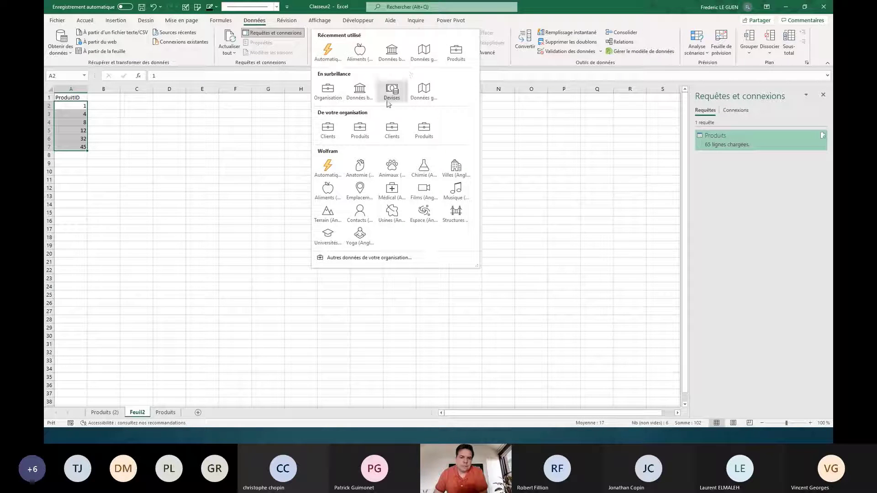
{"action": "left_click", "coordinate": [361, 133]}
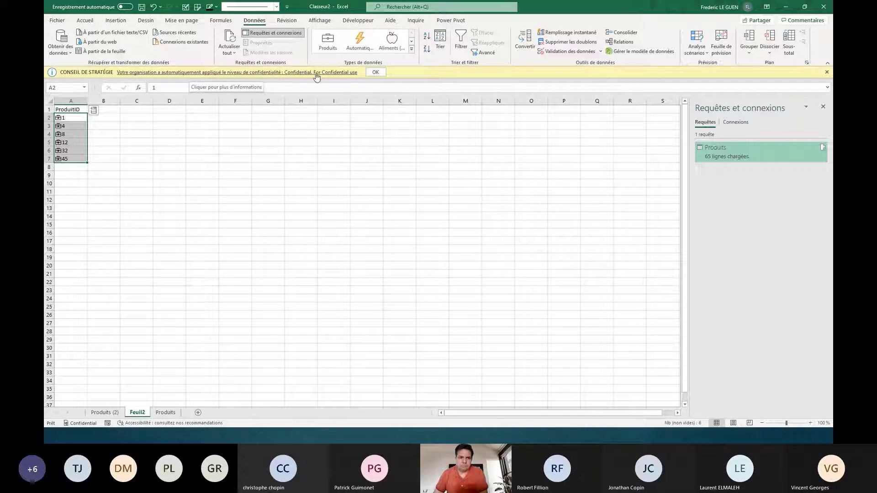
{"action": "left_click", "coordinate": [376, 73]}
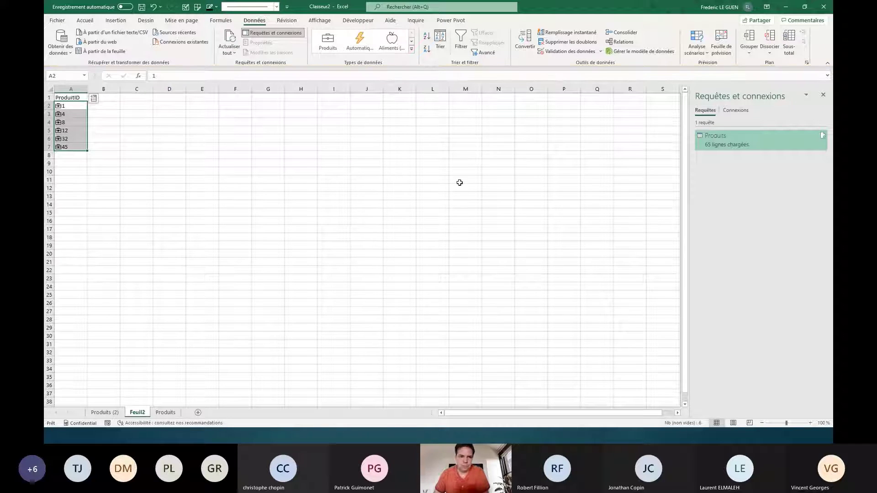
Extract the Nom Produit, Categorie and Image fields of the converted product IDs into the adjacent columns.
{"action": "left_click", "coordinate": [95, 99]}
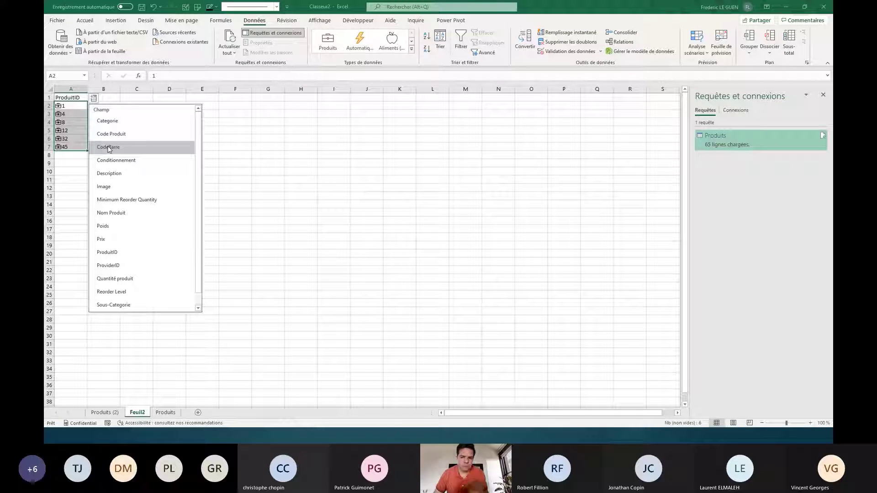
{"action": "left_click", "coordinate": [118, 214]}
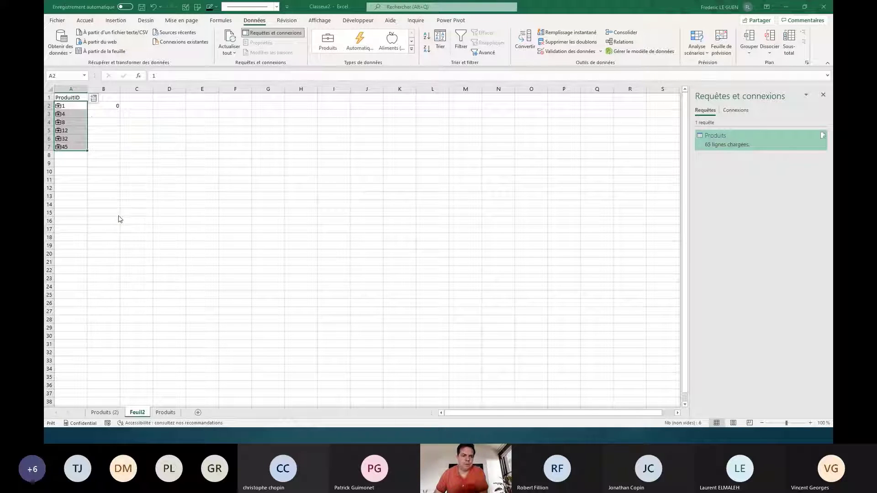
{"action": "left_click", "coordinate": [94, 99]}
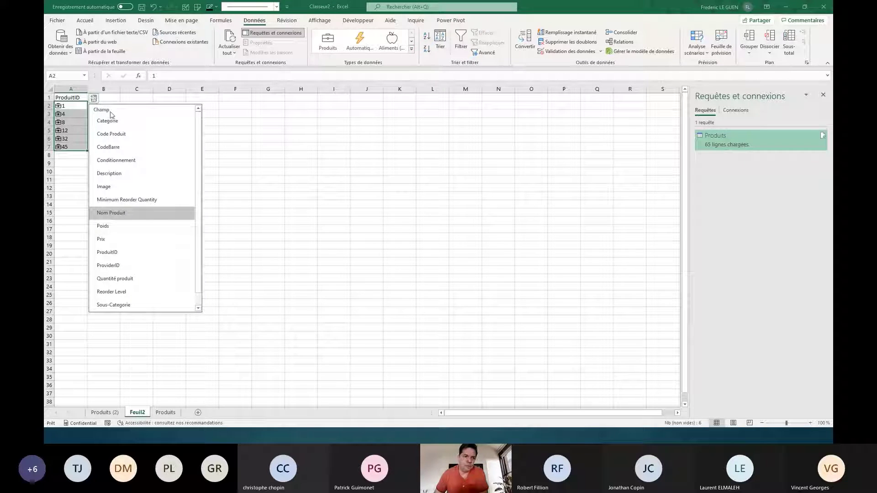
{"action": "left_click", "coordinate": [108, 121]}
{"action": "left_click", "coordinate": [94, 98]}
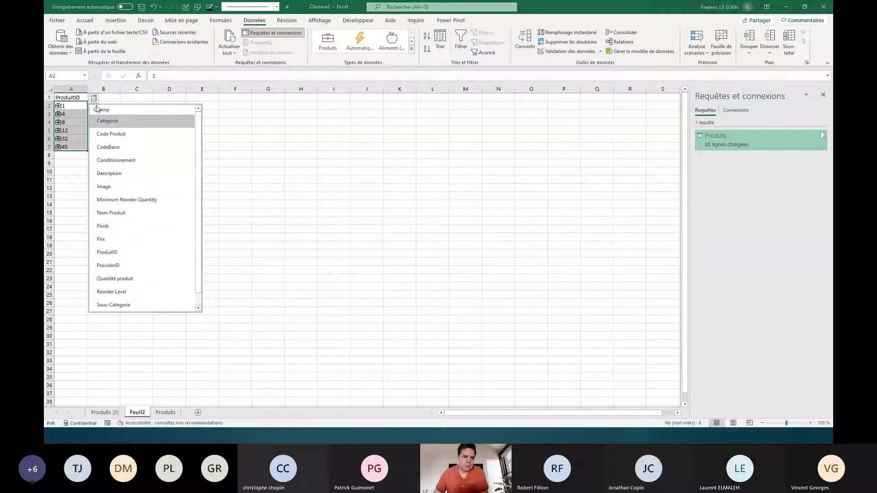
{"action": "left_click", "coordinate": [113, 187]}
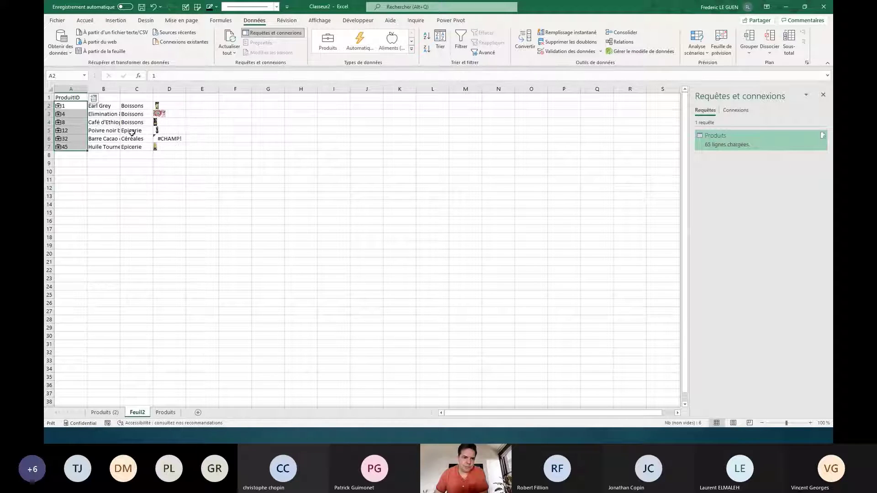
Widen column D and increase the height of rows 2 to 7 so the product images display larger.
{"action": "left_click_drag", "start_coordinate": [185, 91], "coordinate": [210, 91]}
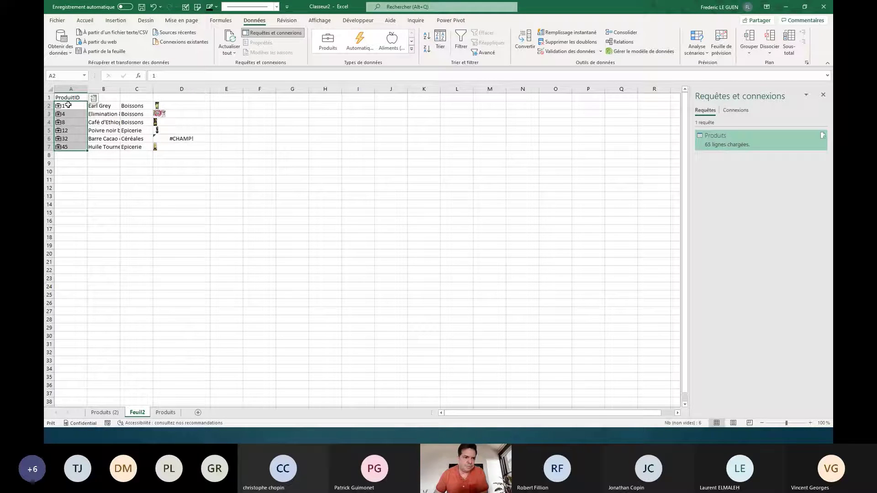
{"action": "left_click_drag", "start_coordinate": [48, 106], "coordinate": [52, 190]}
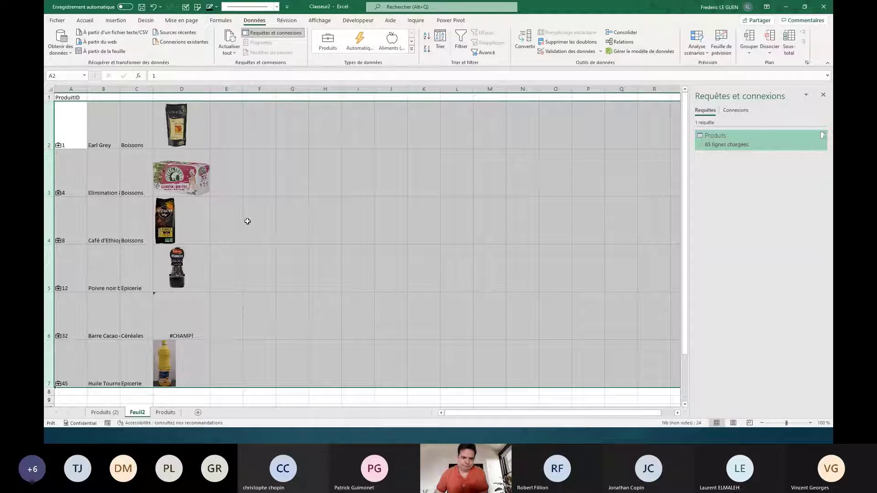
{"action": "scroll", "coordinate": [247, 223], "scroll_direction": "down", "scroll_amount": 1}
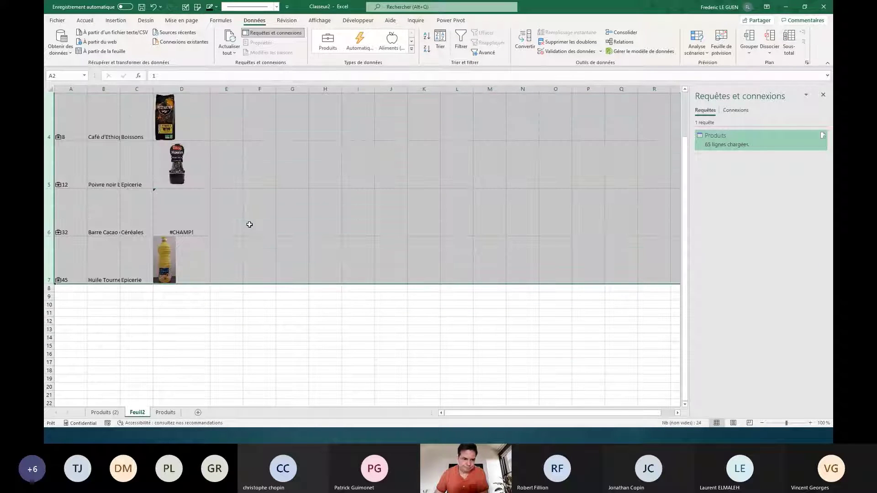
{"action": "scroll", "coordinate": [250, 225], "scroll_direction": "up", "scroll_amount": 1}
{"action": "scroll", "coordinate": [249, 224], "scroll_direction": "down", "scroll_amount": 1}
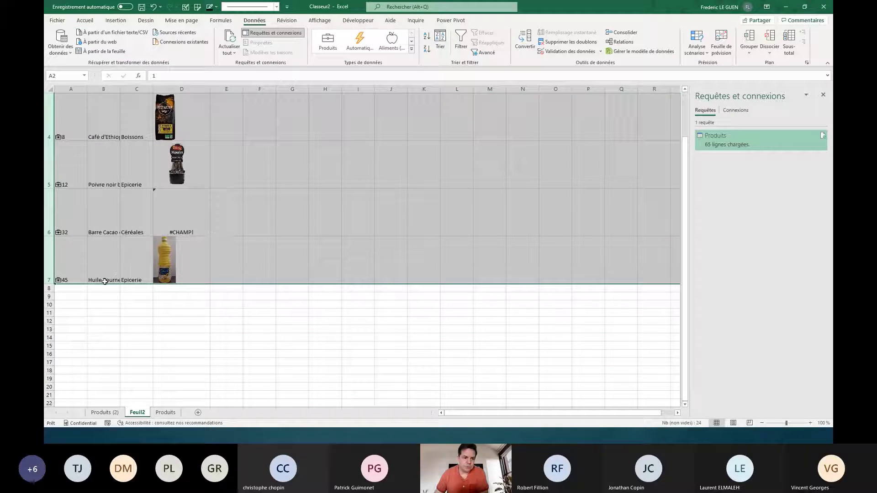
Enter product ID 54 in A8 and extend the Nom Produit and Categorie formulas from row 7 to row 8.
{"action": "left_click", "coordinate": [84, 288]}
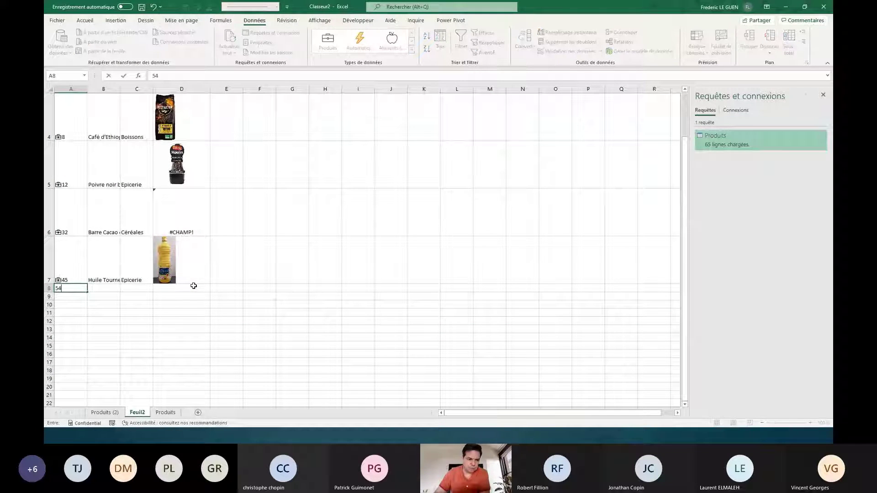
{"action": "type", "text": "54"}
{"action": "key", "text": "Return"}
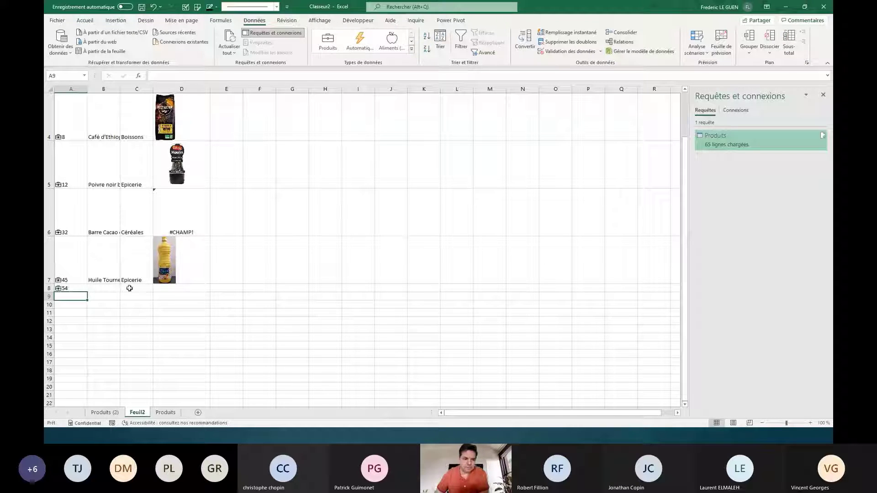
{"action": "left_click_drag", "start_coordinate": [99, 280], "coordinate": [153, 293]}
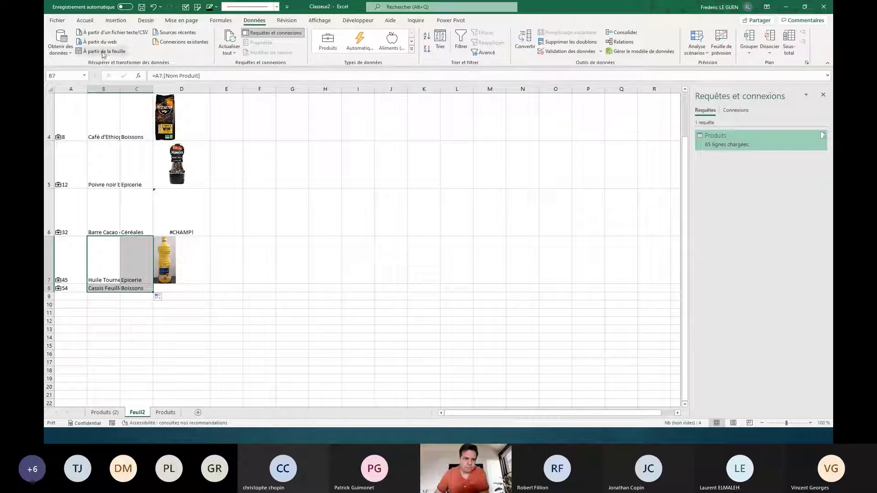
Widen column B to give the product names more room.
{"action": "left_click_drag", "start_coordinate": [119, 89], "coordinate": [142, 89]}
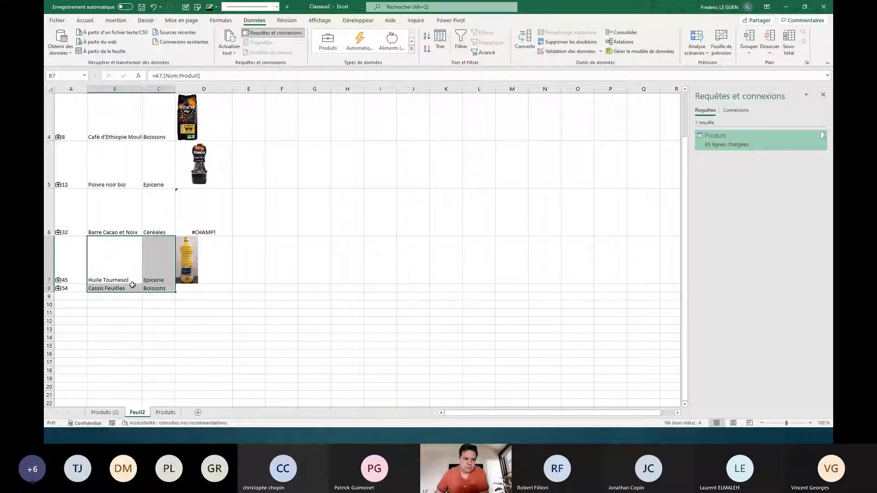
{"action": "left_click", "coordinate": [132, 285]}
{"action": "scroll", "coordinate": [137, 286], "scroll_direction": "up", "scroll_amount": 1}
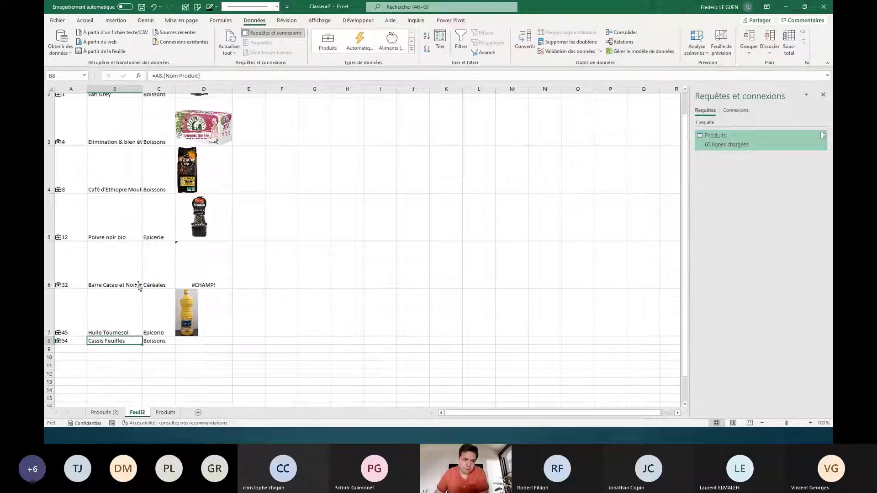
{"action": "scroll", "coordinate": [139, 286], "scroll_direction": "up", "scroll_amount": 1}
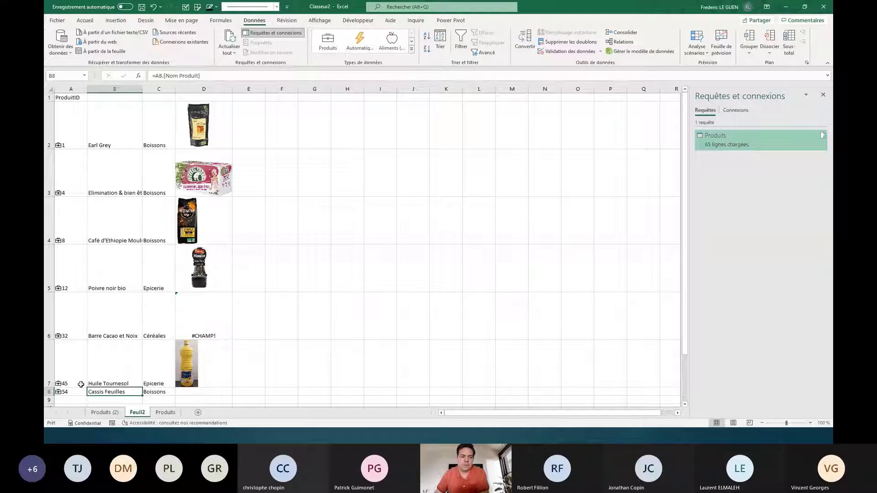
Extract the Sous-Categorie field of the product in A7 into B10 with the formula =A7.[Sous-Categorie].
{"action": "scroll", "coordinate": [77, 388], "scroll_direction": "down", "scroll_amount": 2}
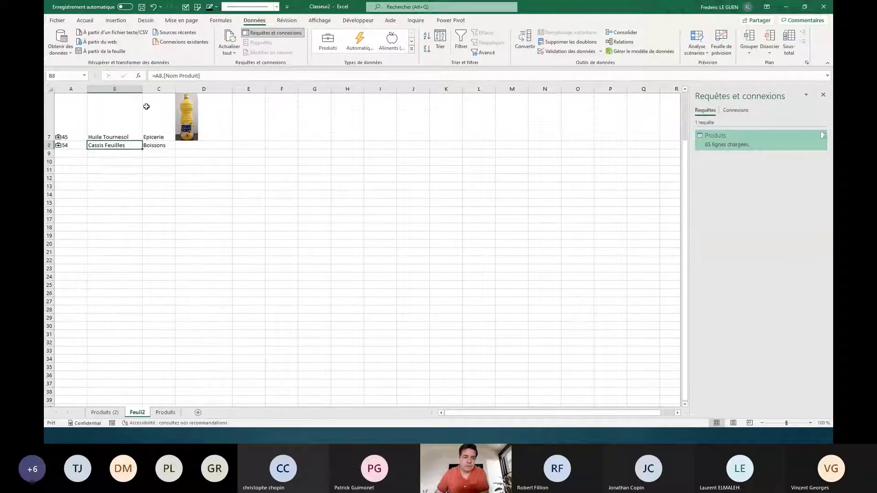
{"action": "double_click", "coordinate": [126, 161]}
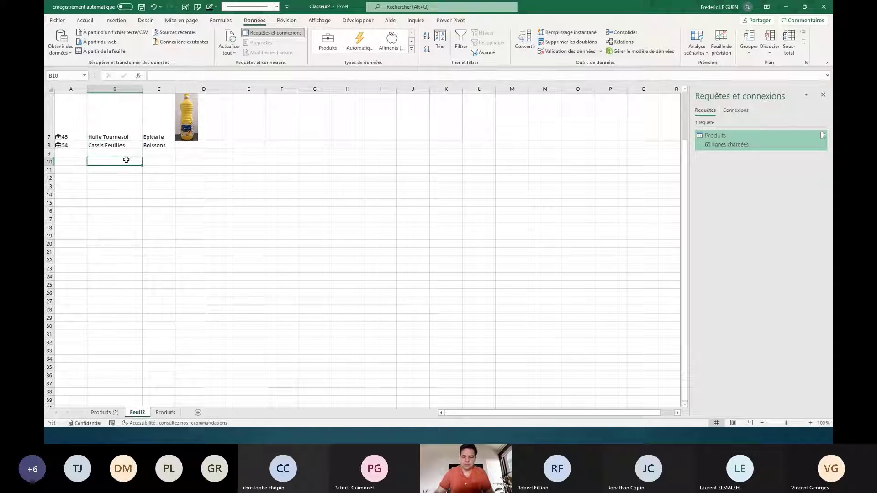
{"action": "type", "text": "="}
{"action": "key", "text": "Up"}
{"action": "key", "text": "Up"}
{"action": "key", "text": "Up"}
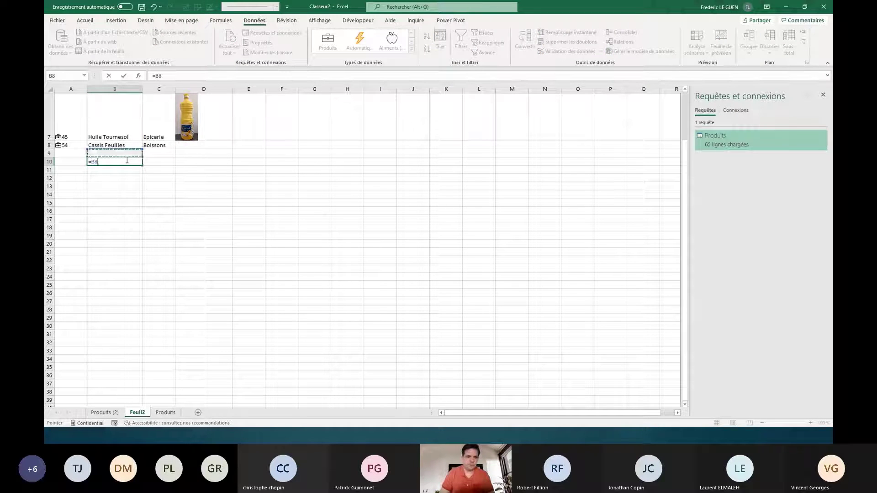
{"action": "key", "text": "Left"}
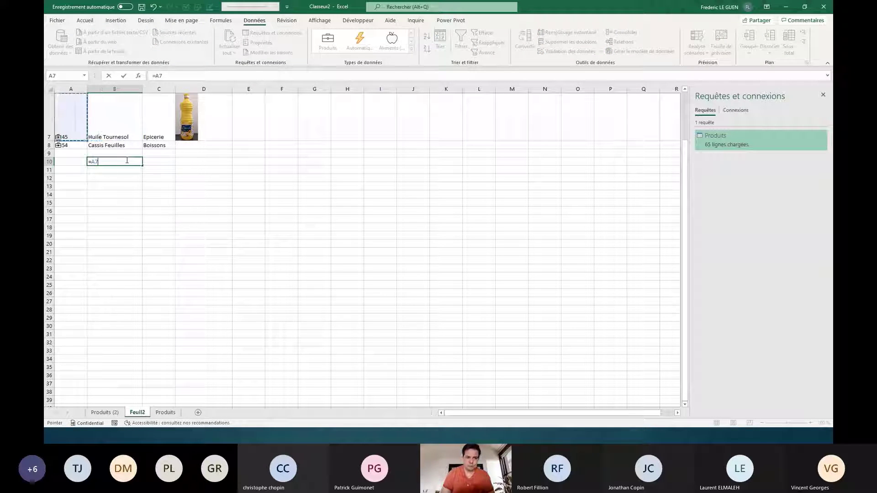
{"action": "type", "text": "."}
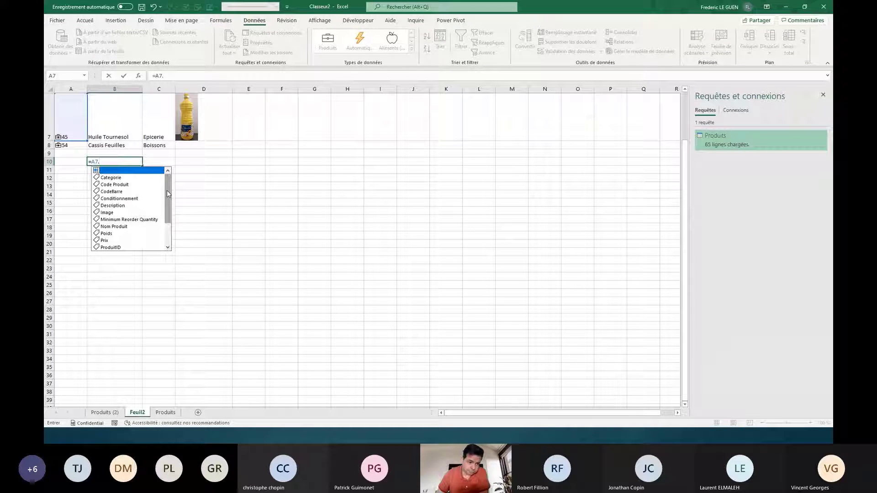
{"action": "scroll", "coordinate": [167, 193], "scroll_direction": "down", "scroll_amount": 2}
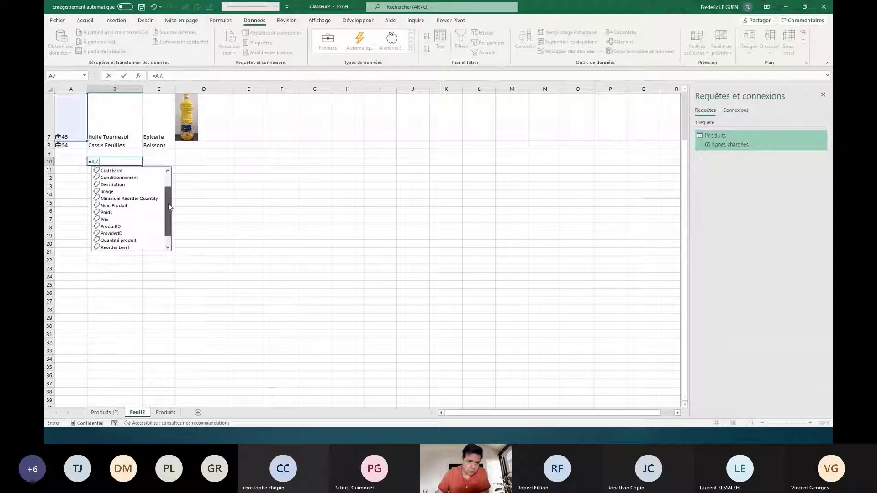
{"action": "double_click", "coordinate": [117, 241]}
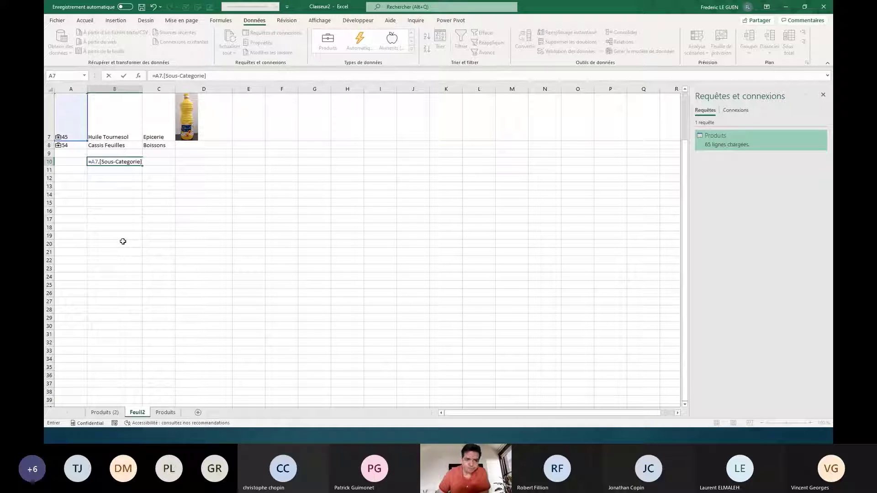
{"action": "key", "text": "Return"}
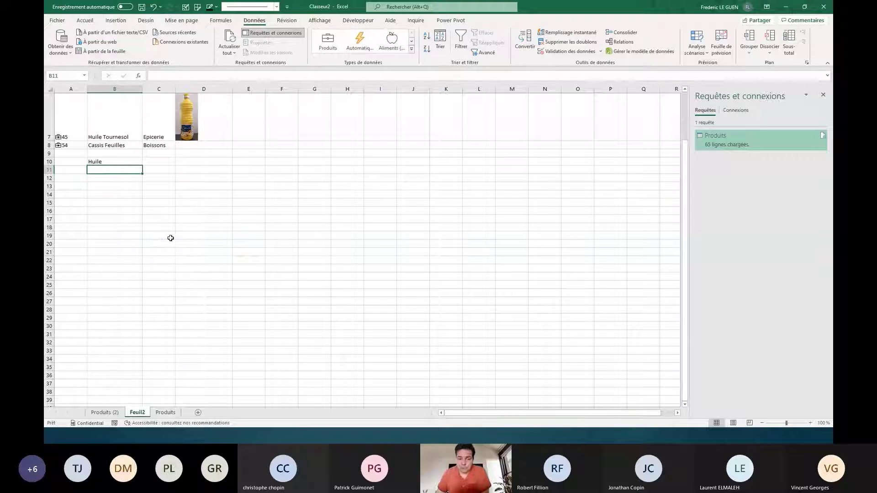
{"action": "scroll", "coordinate": [171, 240], "scroll_direction": "up", "scroll_amount": 2}
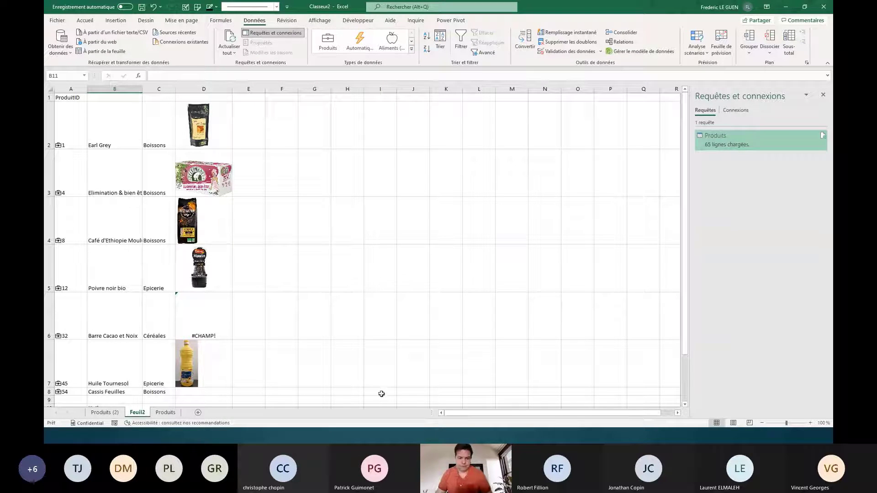
Switch to Power BI Desktop, show the report view and collapse the Clients, Mesures and TimeTable tables in the field list.
{"action": "key", "text": "alt+Tab"}
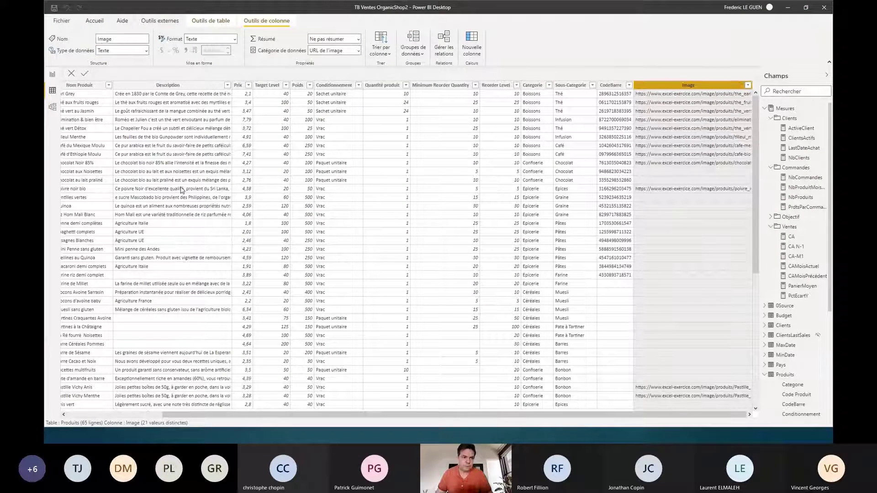
{"action": "left_click", "coordinate": [53, 74]}
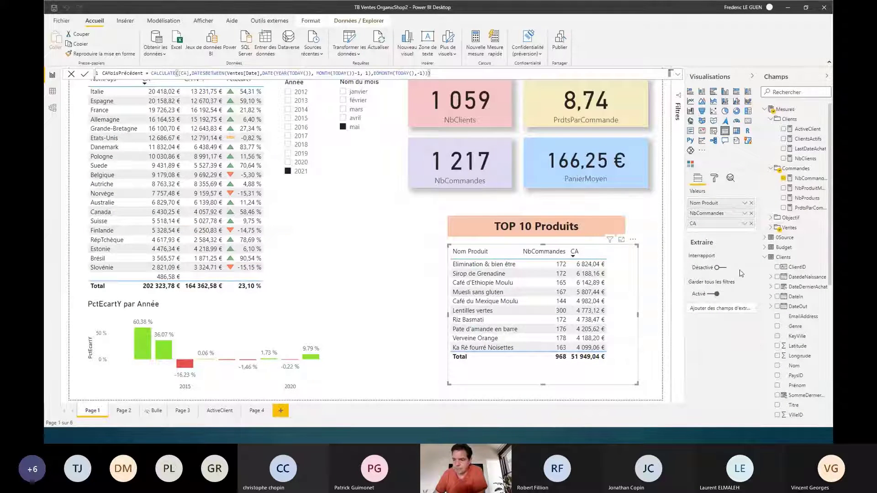
{"action": "left_click", "coordinate": [764, 257]}
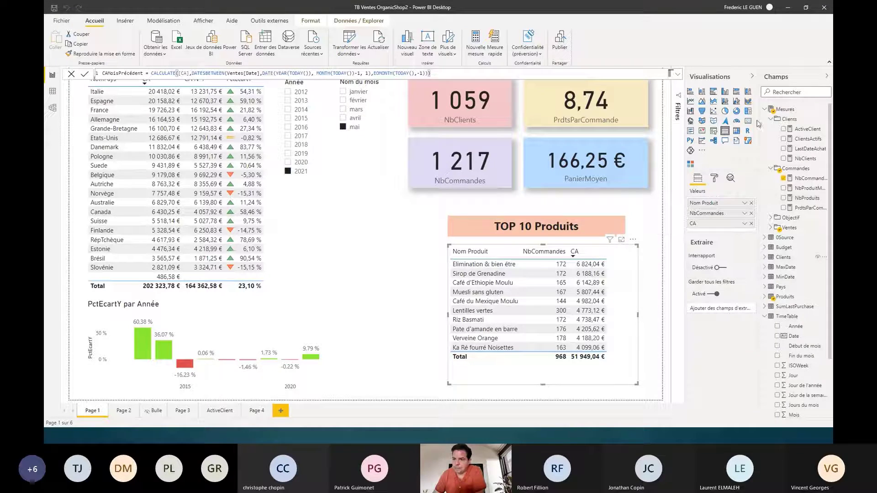
{"action": "left_click", "coordinate": [765, 109]}
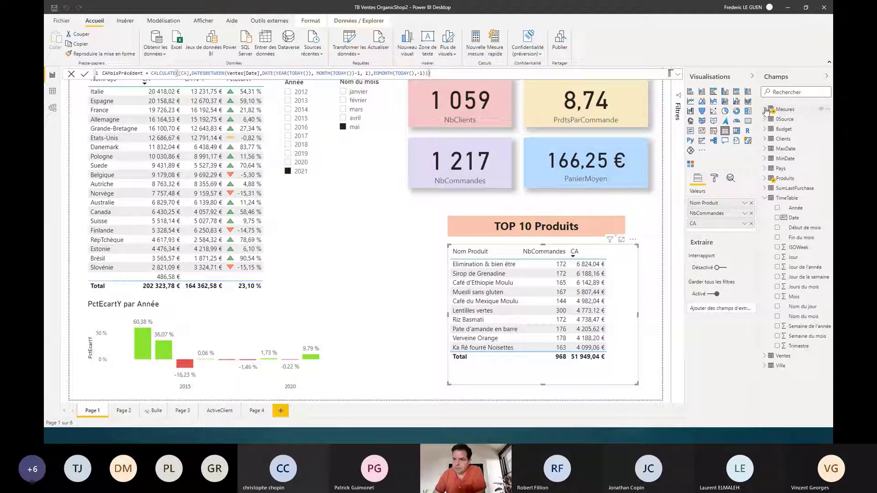
{"action": "left_click", "coordinate": [764, 199]}
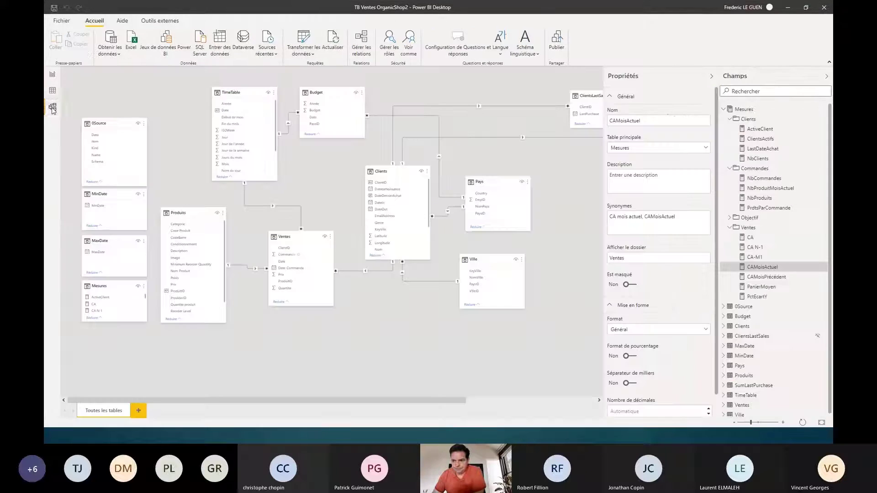
Show the data model with the Mesures table collapsed and display the properties of the Produits table.
{"action": "left_click", "coordinate": [52, 109]}
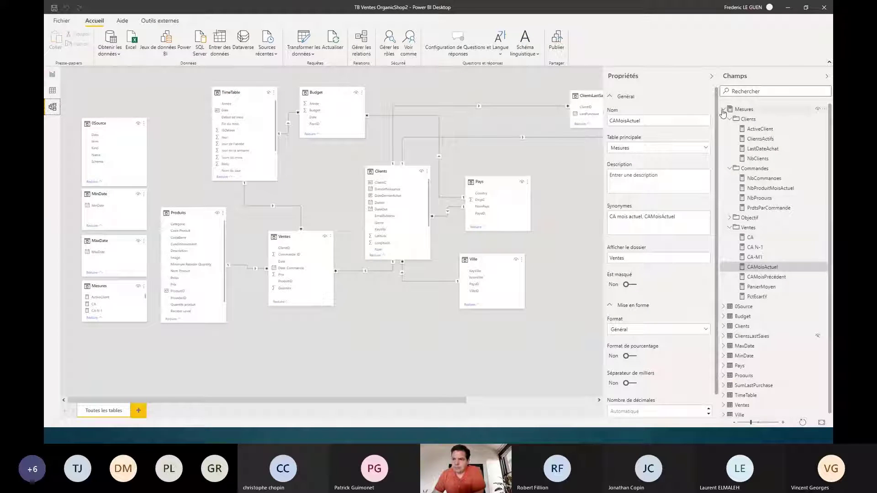
{"action": "left_click", "coordinate": [724, 110]}
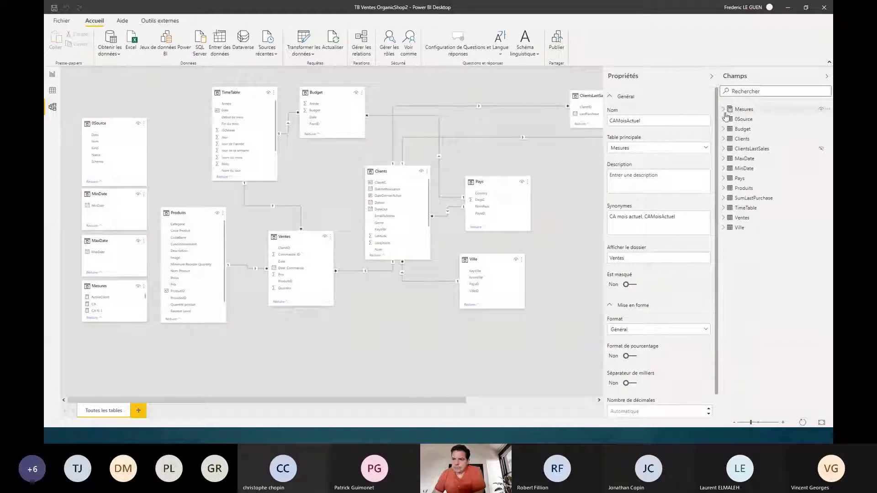
{"action": "left_click", "coordinate": [746, 189]}
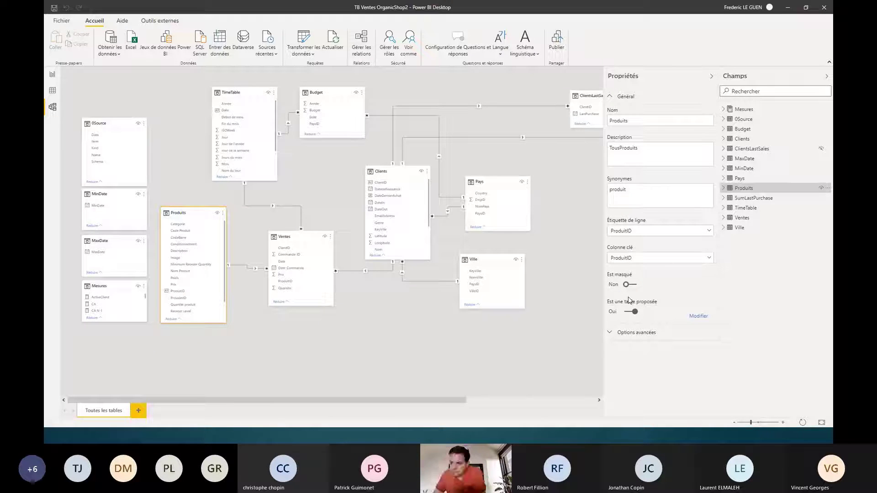
Start setting up the Ville table as a featured table, with KeyVille as both row label and key column.
{"action": "left_click", "coordinate": [738, 228]}
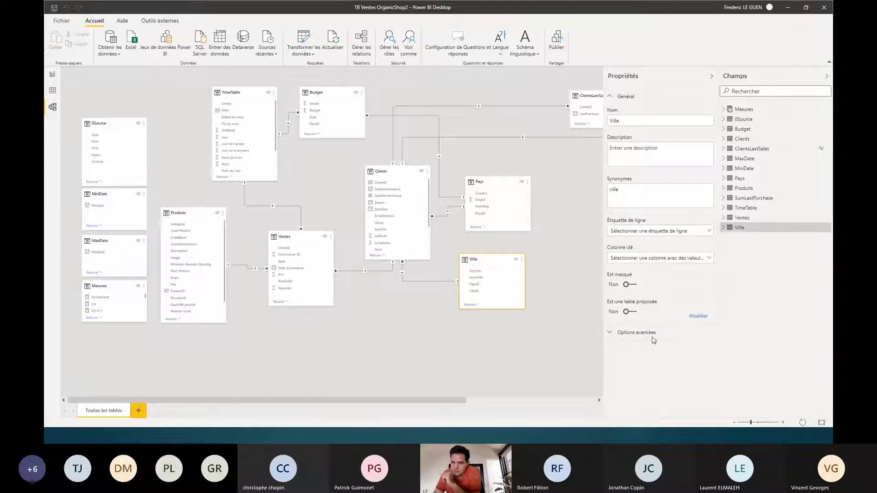
{"action": "left_click", "coordinate": [629, 313]}
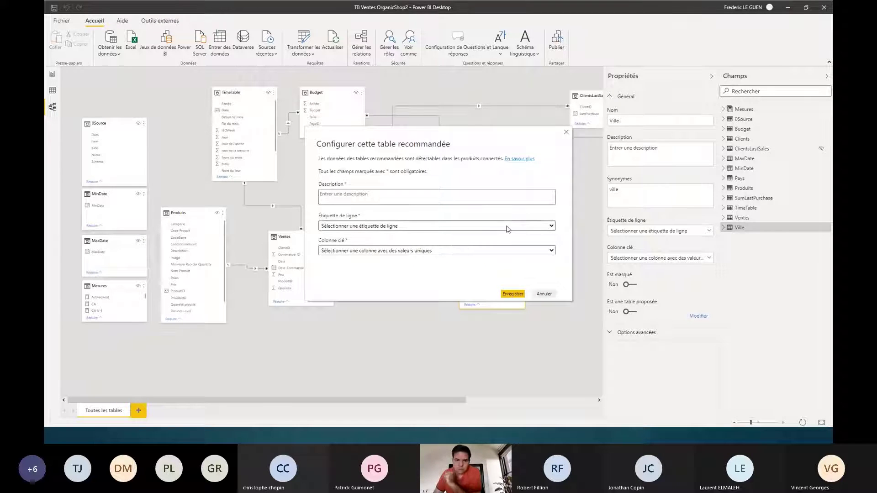
{"action": "left_click", "coordinate": [398, 228]}
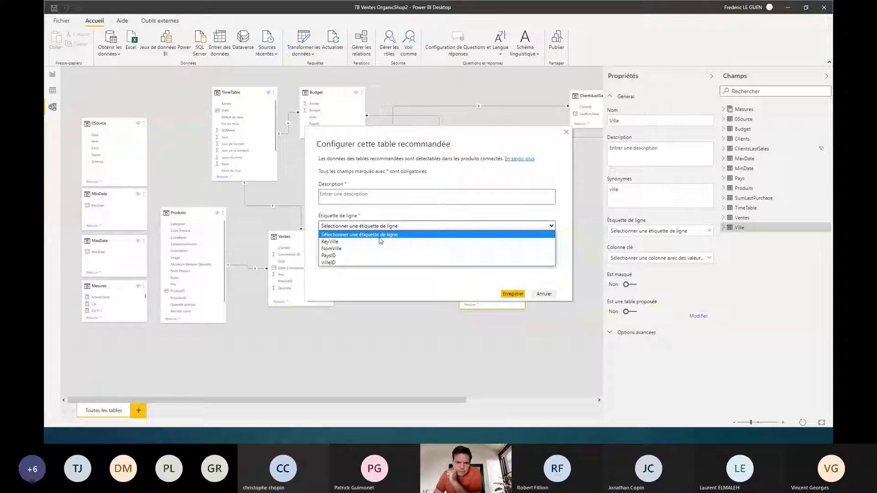
{"action": "left_click", "coordinate": [335, 242]}
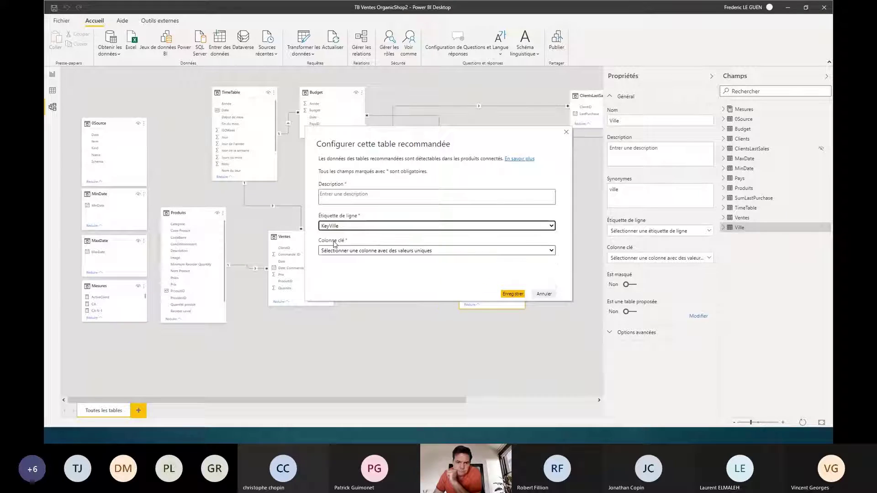
{"action": "left_click", "coordinate": [354, 251]}
{"action": "left_click", "coordinate": [346, 264]}
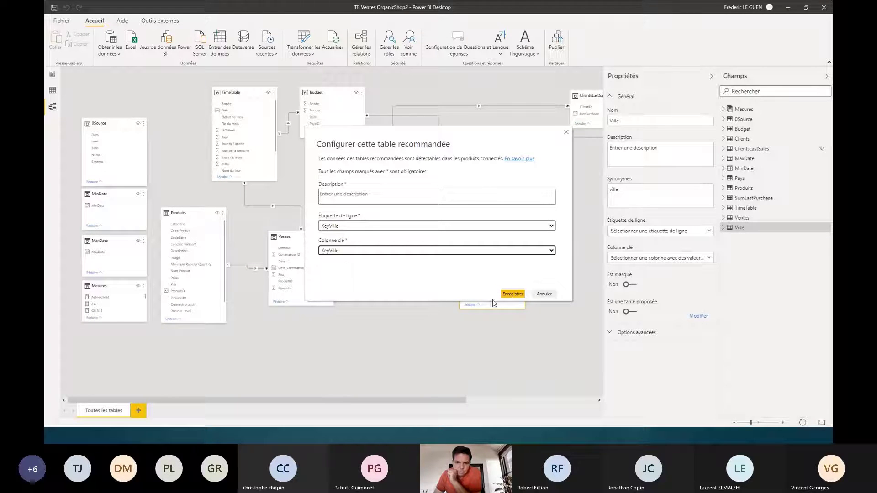
Give the Ville featured table the description "C'est des noms de ville" and save its configuration.
{"action": "left_click", "coordinate": [504, 294]}
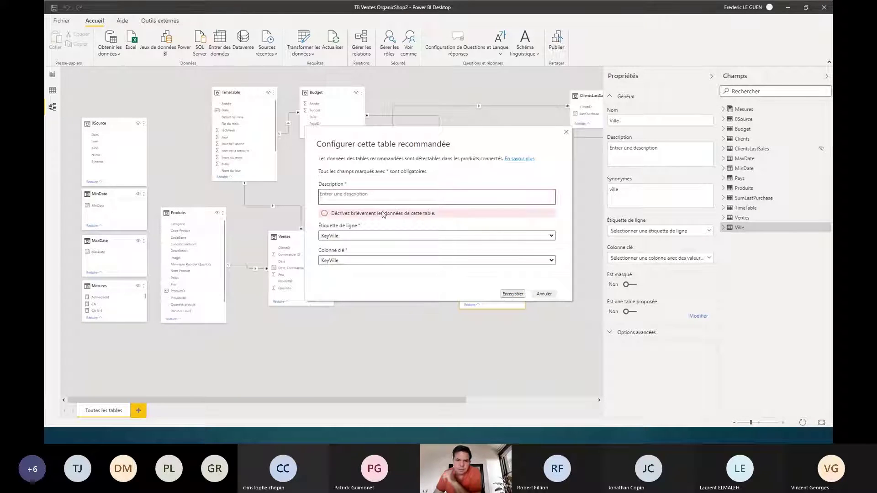
{"action": "type", "text": "C"}
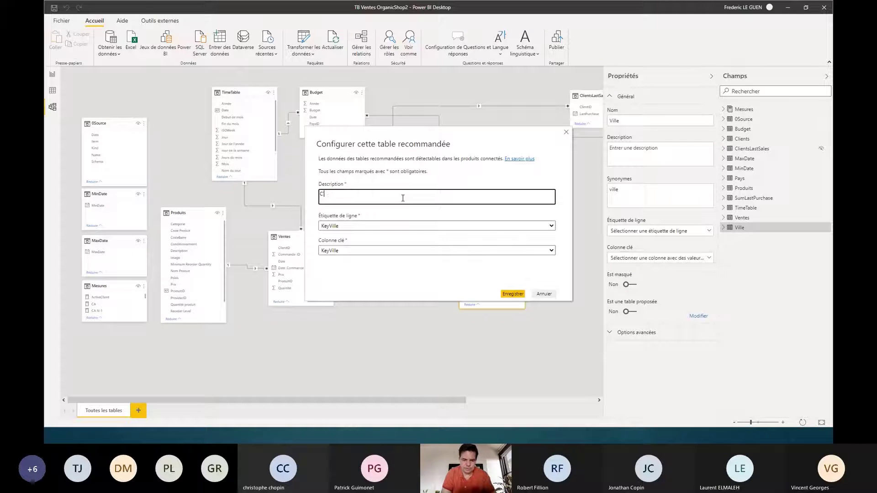
{"action": "type", "text": "'est des nom"}
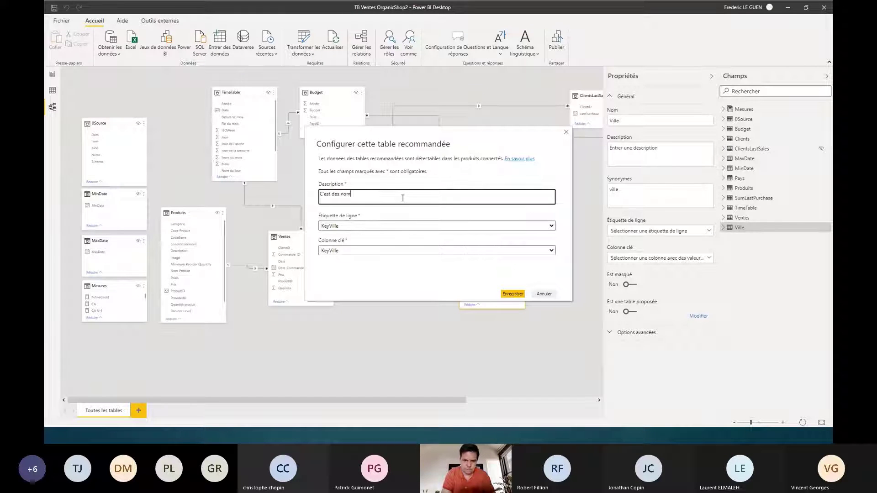
{"action": "type", "text": "s de ville"}
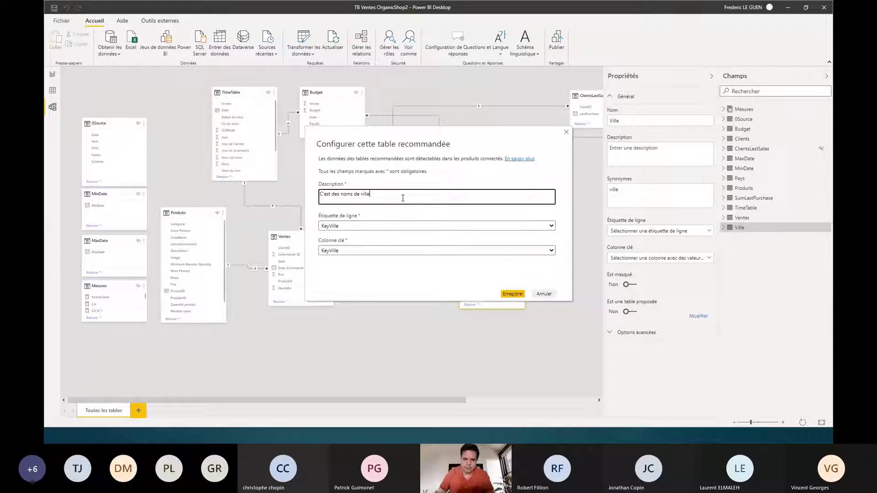
{"action": "left_click", "coordinate": [512, 294]}
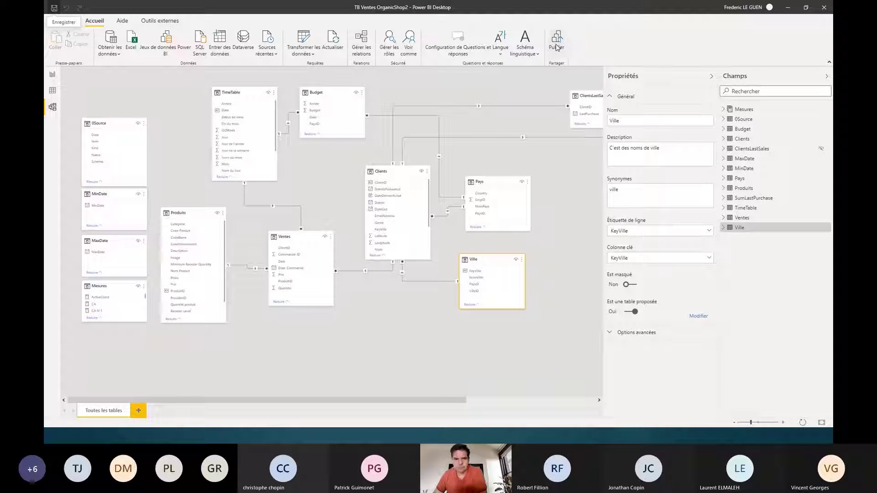
Publish the TB Ventes OrganicShop2 report to the BioShop Company workspace, replacing the existing dataset.
{"action": "left_click", "coordinate": [556, 45]}
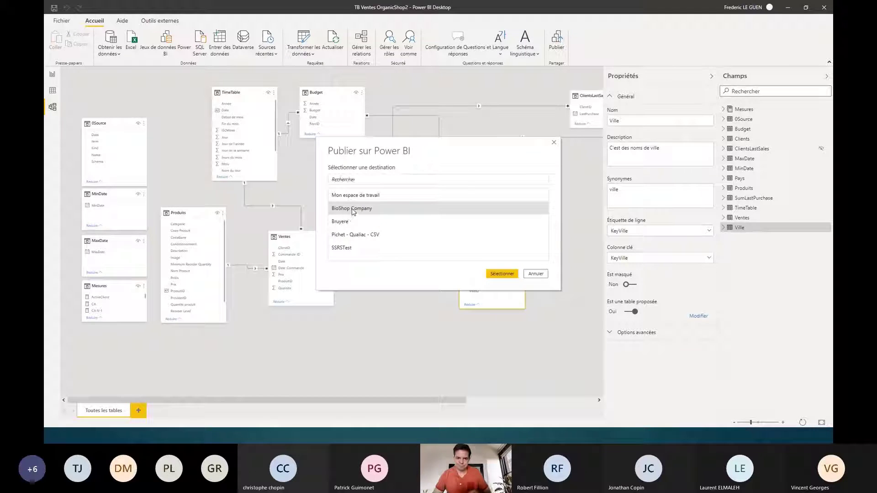
{"action": "left_click", "coordinate": [517, 274]}
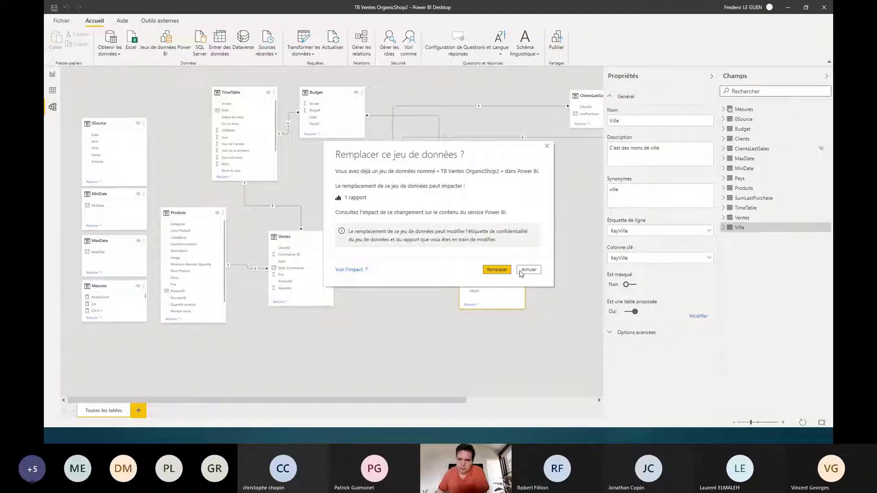
{"action": "left_click", "coordinate": [496, 272]}
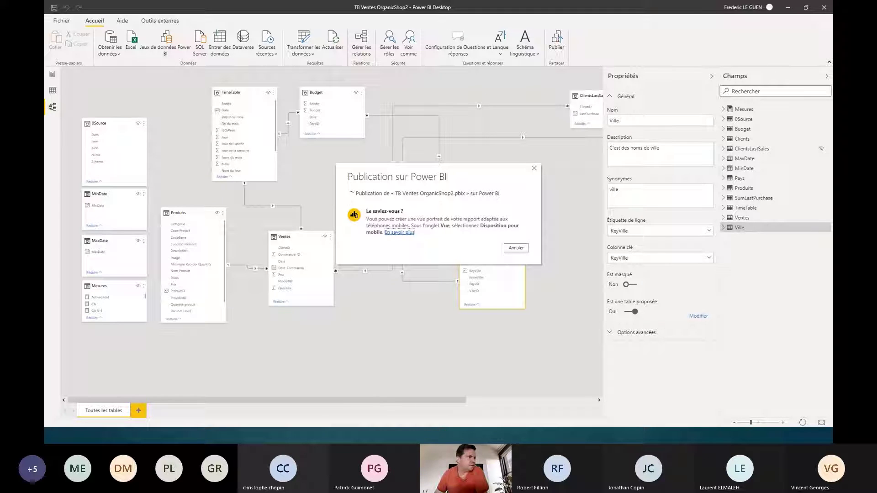
Switch to Excel and close both open workbooks without saving their changes.
{"action": "key", "text": "alt+Tab"}
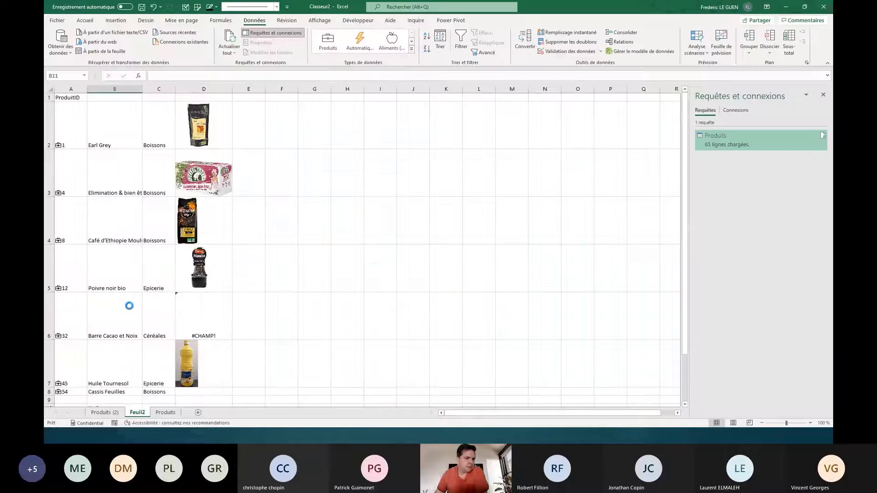
{"action": "left_click", "coordinate": [823, 6]}
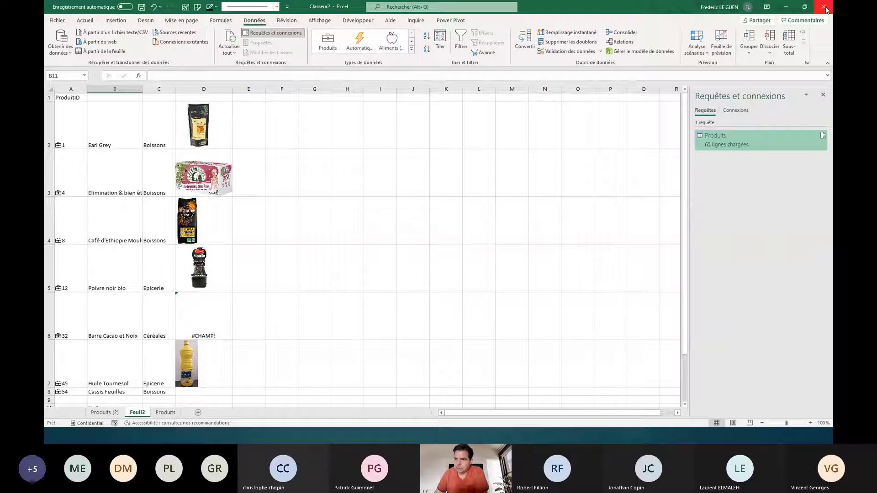
{"action": "left_click", "coordinate": [461, 261]}
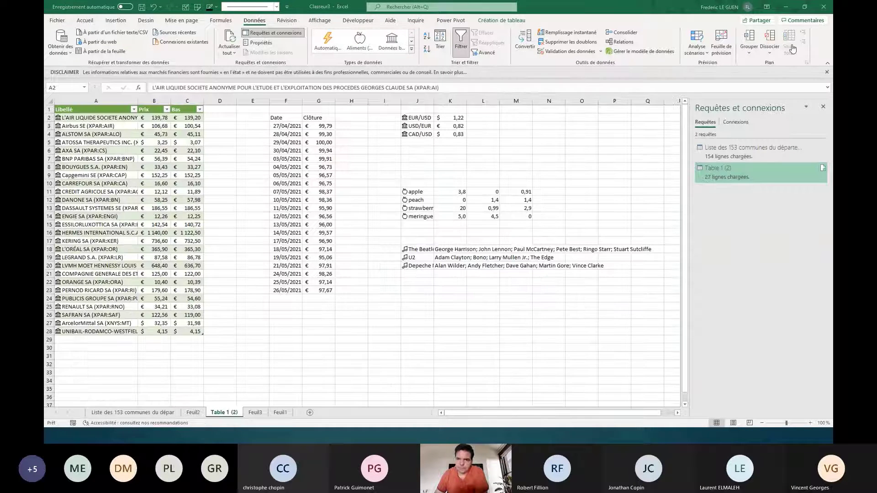
{"action": "left_click", "coordinate": [824, 6]}
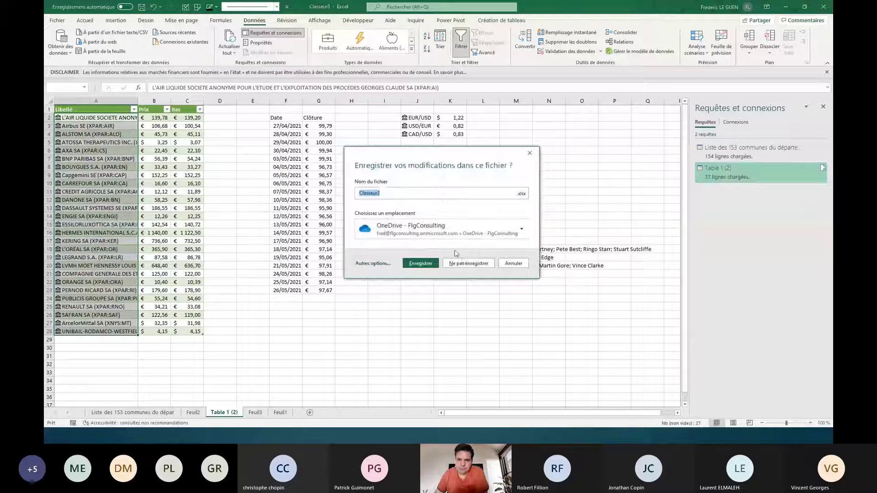
{"action": "left_click", "coordinate": [464, 263]}
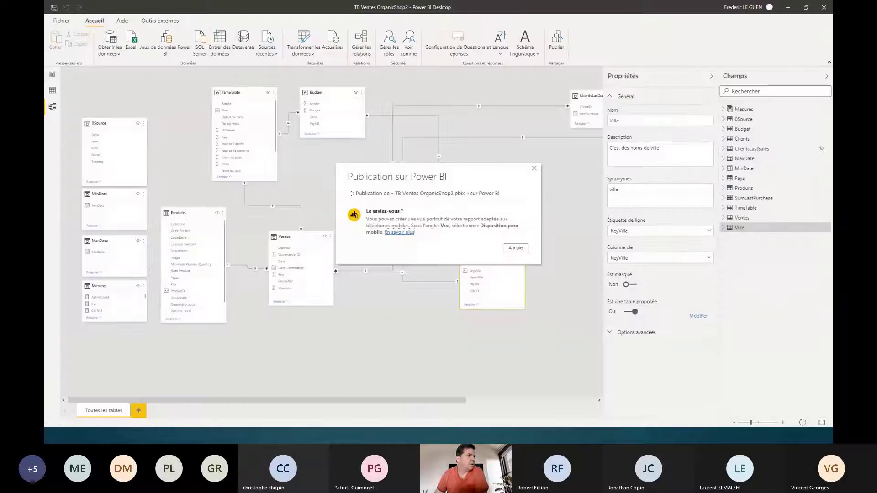
Exit the PowerPoint slide show, return to Power BI Desktop and dismiss the publishing dialog.
{"action": "key", "text": "alt+Tab"}
{"action": "key", "text": "Escape"}
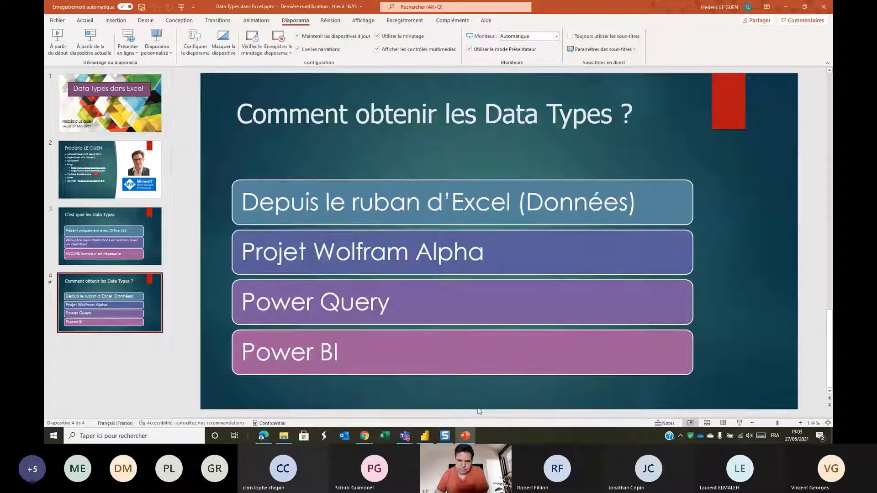
{"action": "left_click", "coordinate": [424, 436]}
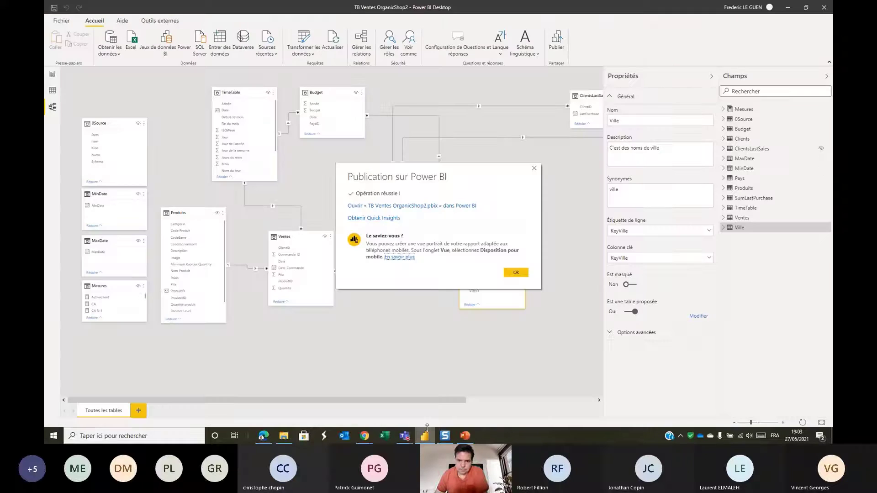
{"action": "left_click", "coordinate": [516, 272]}
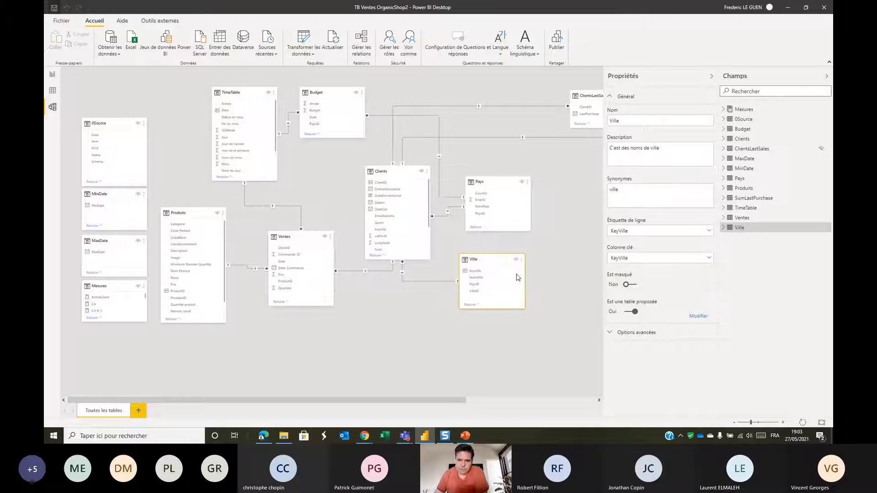
Start Excel with a blank workbook, maximise its window and display the full gallery of data types.
{"action": "left_click", "coordinate": [387, 438]}
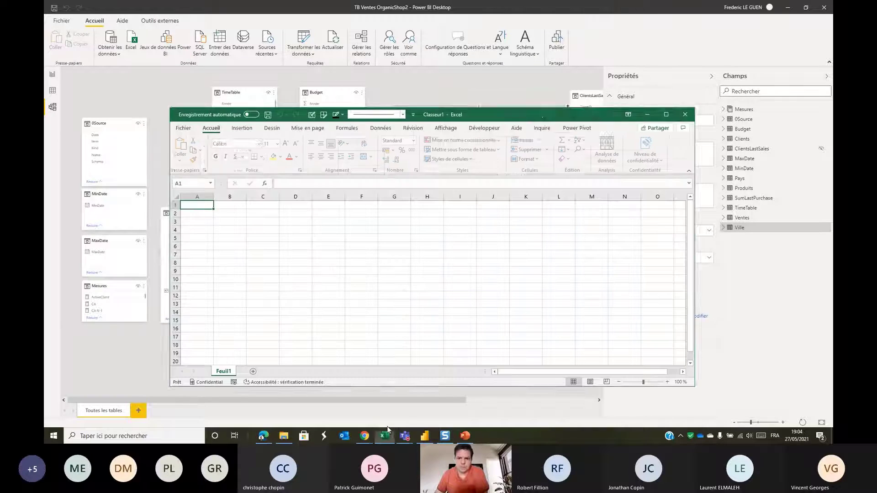
{"action": "left_click", "coordinate": [666, 114]}
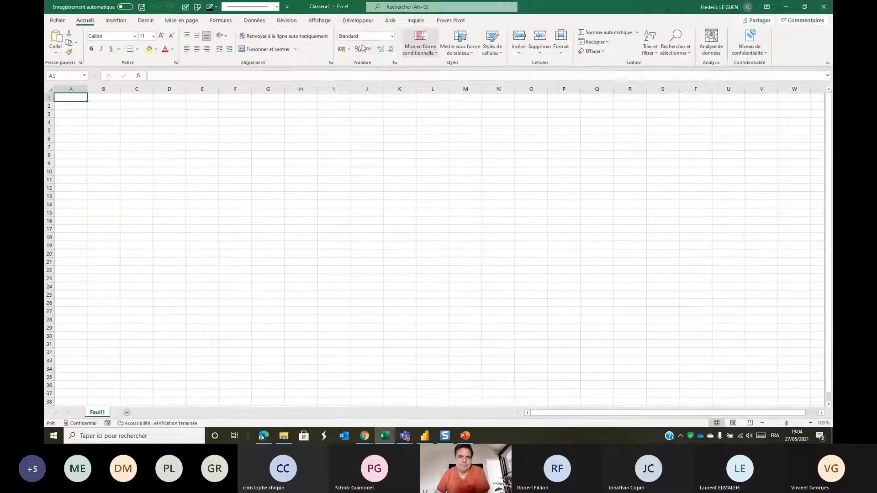
{"action": "left_click", "coordinate": [263, 23]}
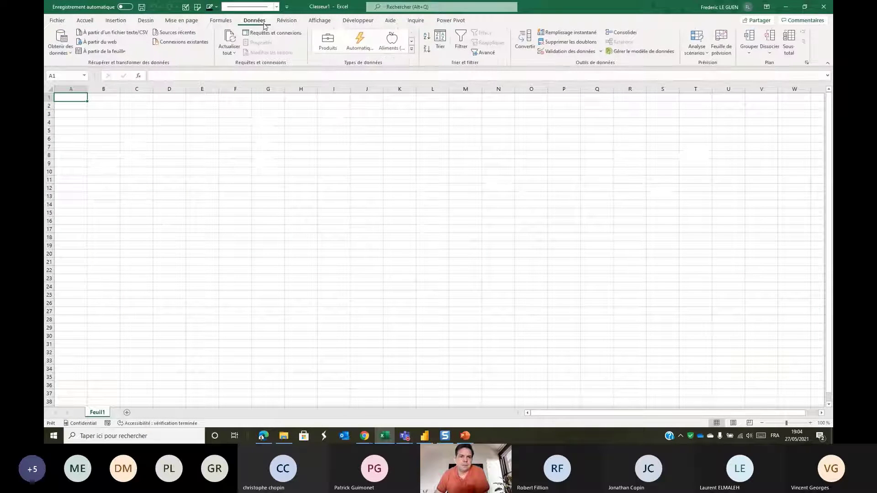
{"action": "left_click", "coordinate": [411, 54]}
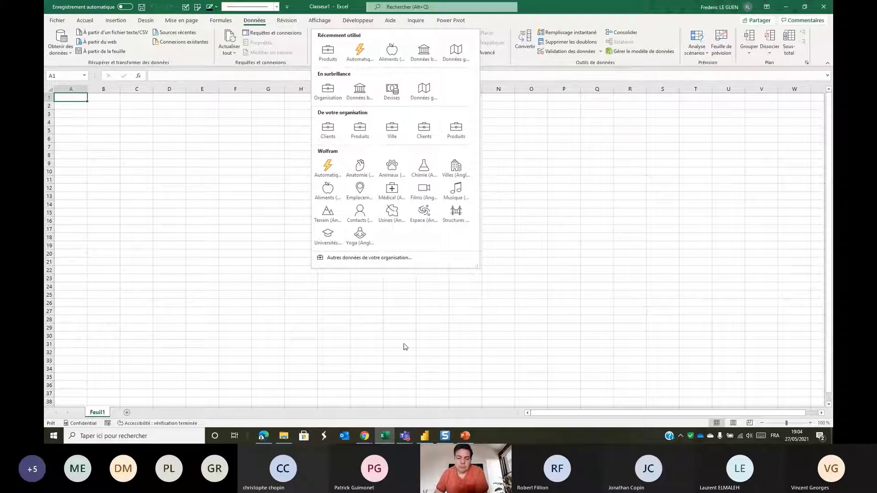
Switch to the Power BI service in Chrome and examine the endorsement and sensitivity of the TB Ventes OrganicShop2 dataset.
{"action": "mouse_move", "coordinate": [364, 435]}
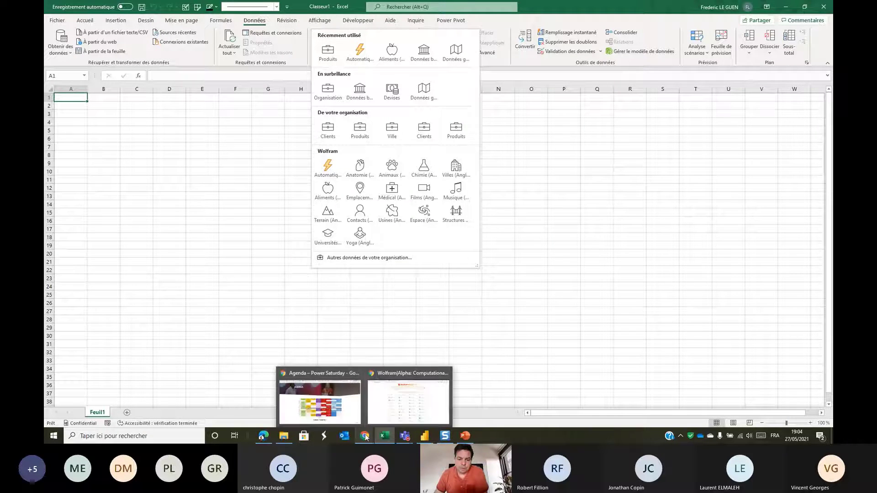
{"action": "left_click", "coordinate": [409, 397]}
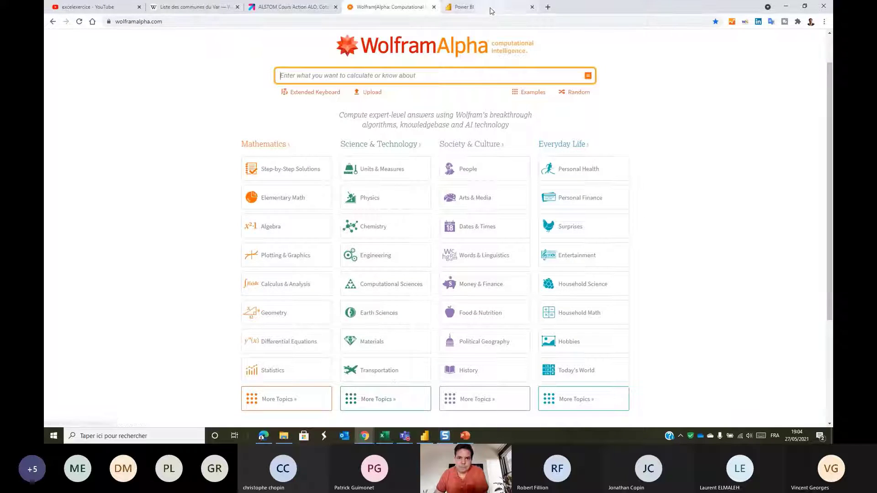
{"action": "left_click", "coordinate": [492, 8]}
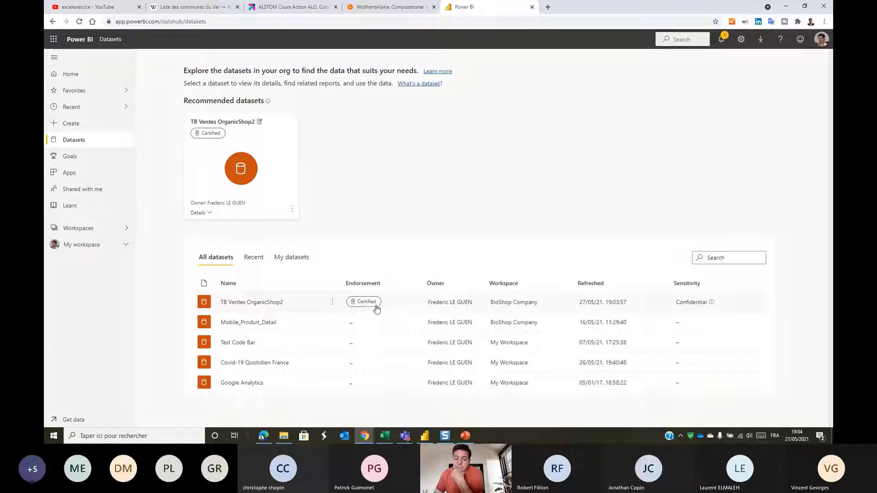
{"action": "mouse_move", "coordinate": [374, 309]}
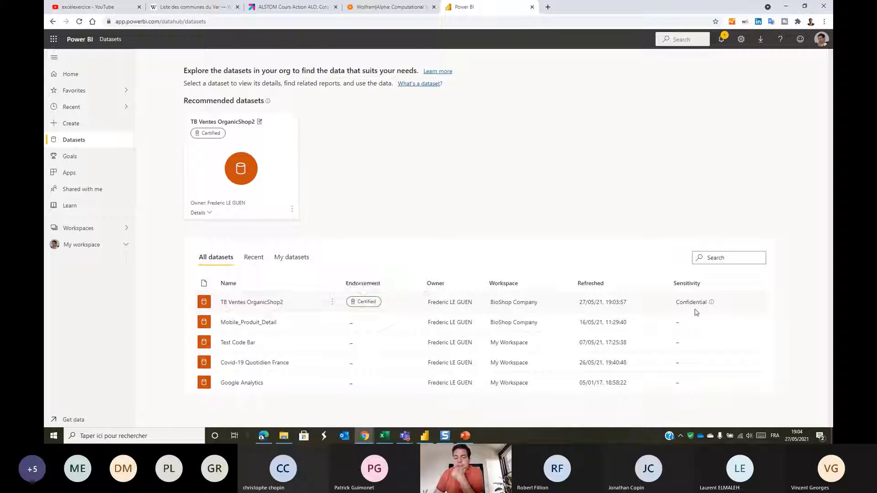
{"action": "mouse_move", "coordinate": [680, 306]}
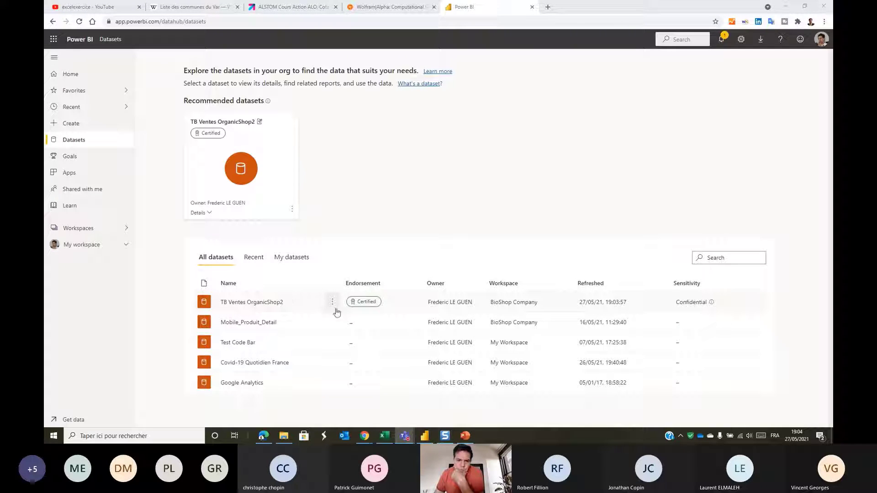
View the permissions of the TB Ventes OrganicShop2 dataset, return to the dataset list and show its details page.
{"action": "left_click", "coordinate": [332, 303]}
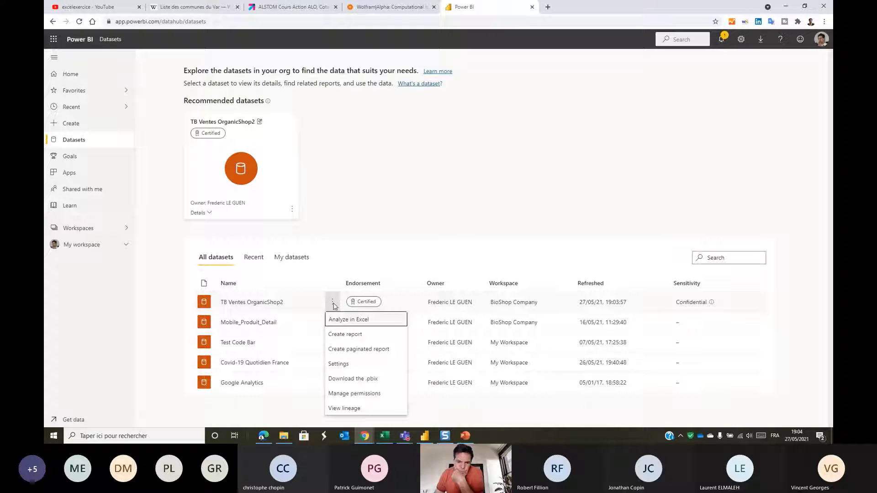
{"action": "left_click", "coordinate": [358, 394]}
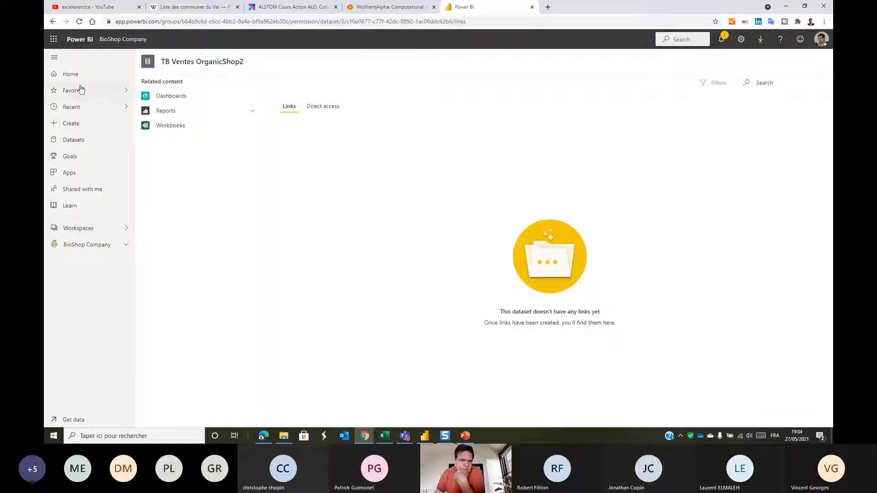
{"action": "left_click", "coordinate": [65, 142]}
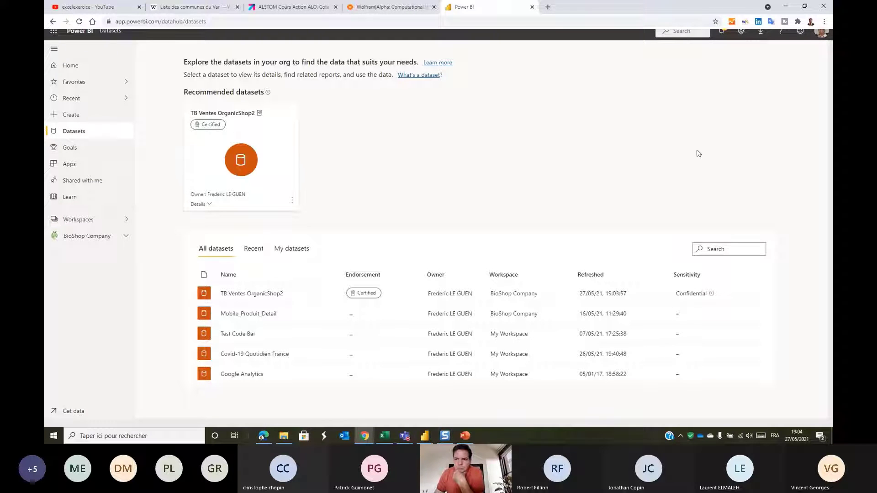
{"action": "left_click", "coordinate": [742, 32]}
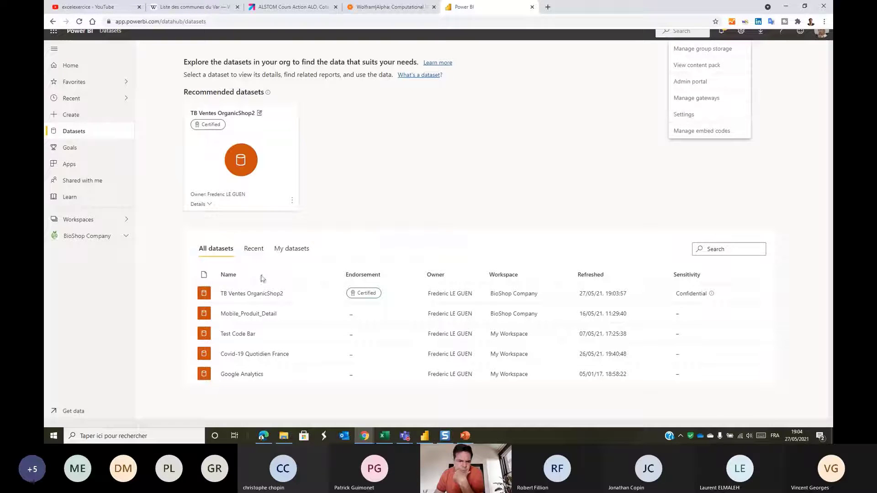
{"action": "left_click", "coordinate": [253, 295]}
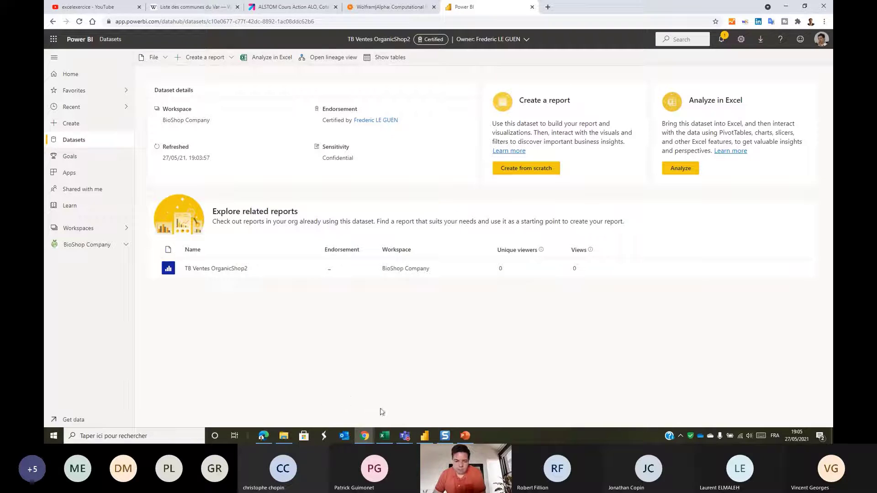
Switch back to Power BI Desktop and expand the fields of the Clients table.
{"action": "mouse_move", "coordinate": [424, 438]}
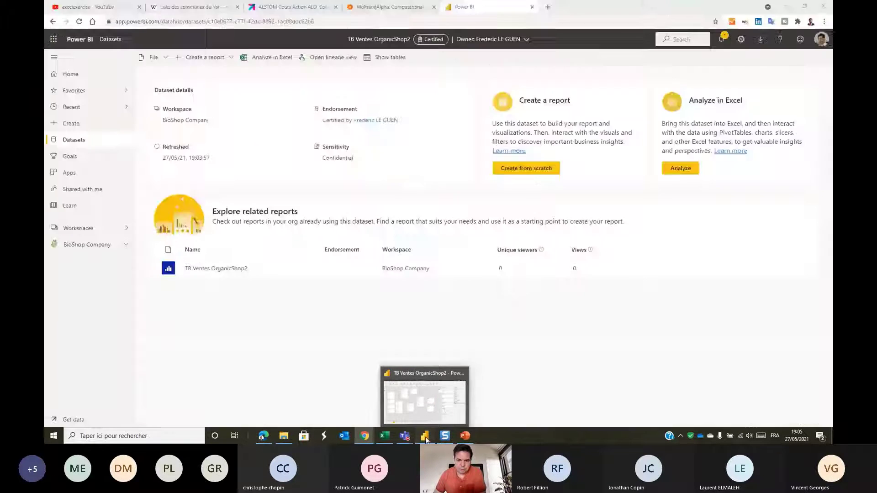
{"action": "left_click", "coordinate": [434, 370]}
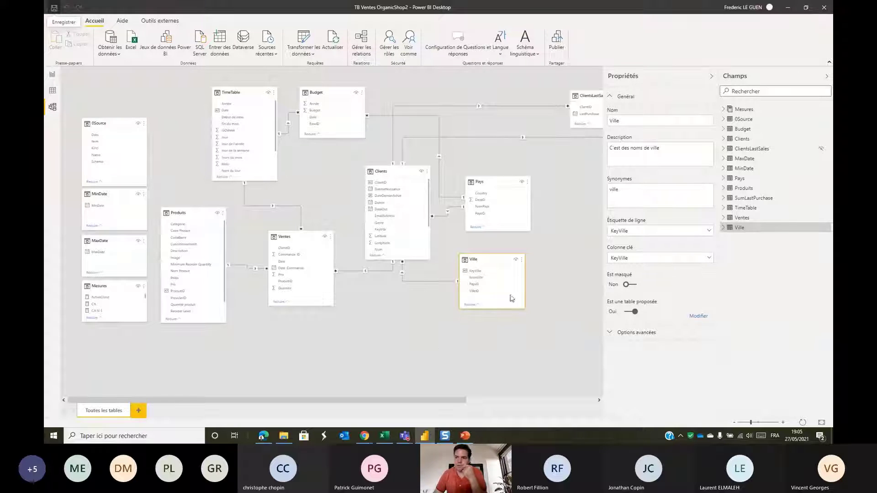
{"action": "left_click", "coordinate": [723, 139]}
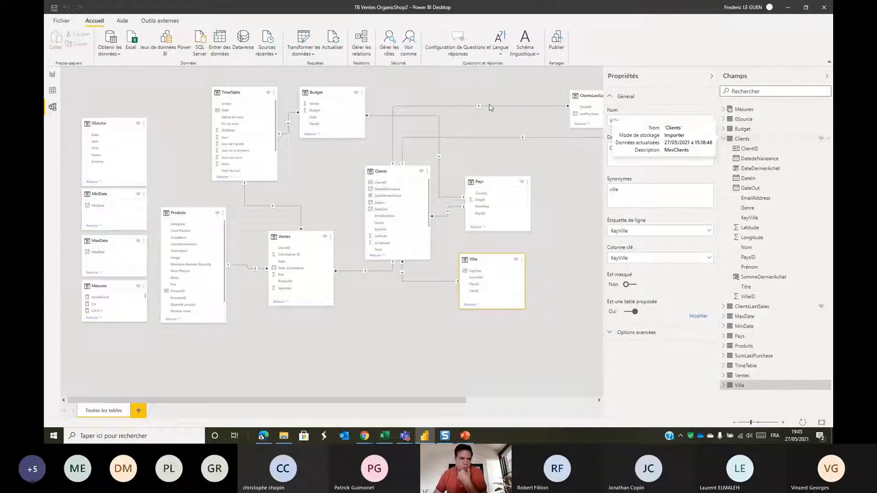
Show the Clients table in the data view with Mesures collapsed, and display the formula of the DateDernierAchat column.
{"action": "left_click", "coordinate": [58, 92]}
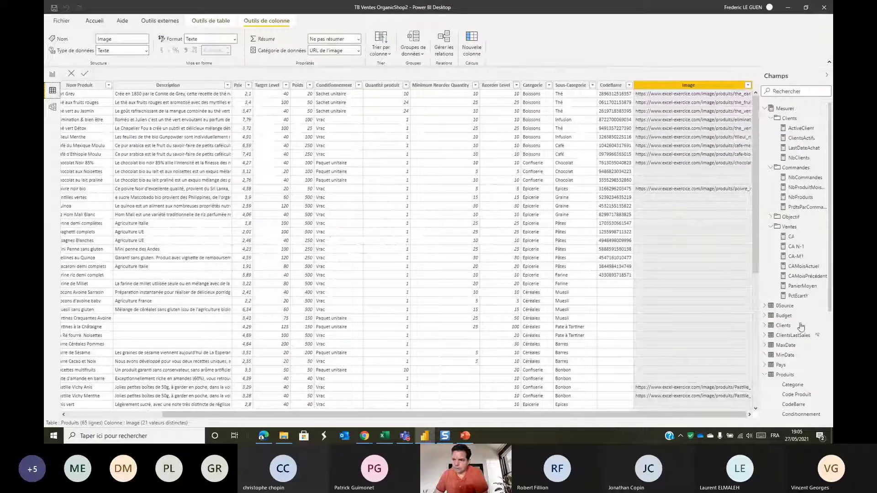
{"action": "left_click", "coordinate": [766, 109]}
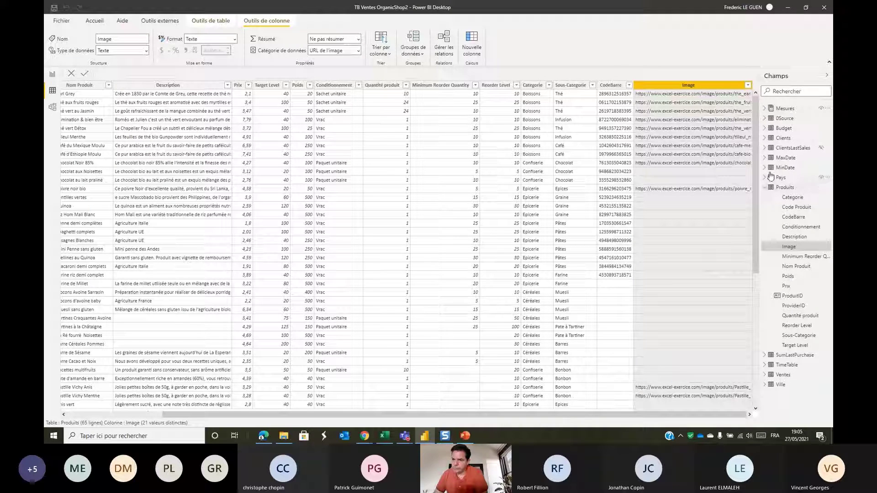
{"action": "left_click", "coordinate": [777, 139]}
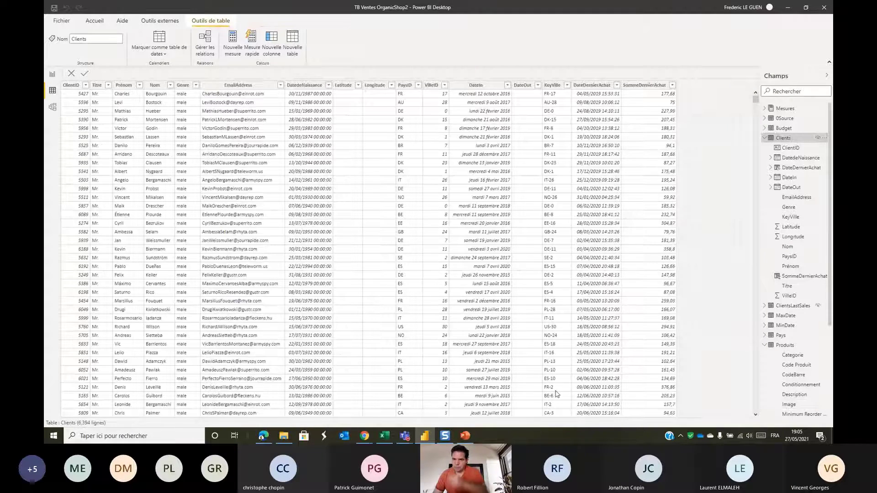
{"action": "left_click", "coordinate": [594, 94]}
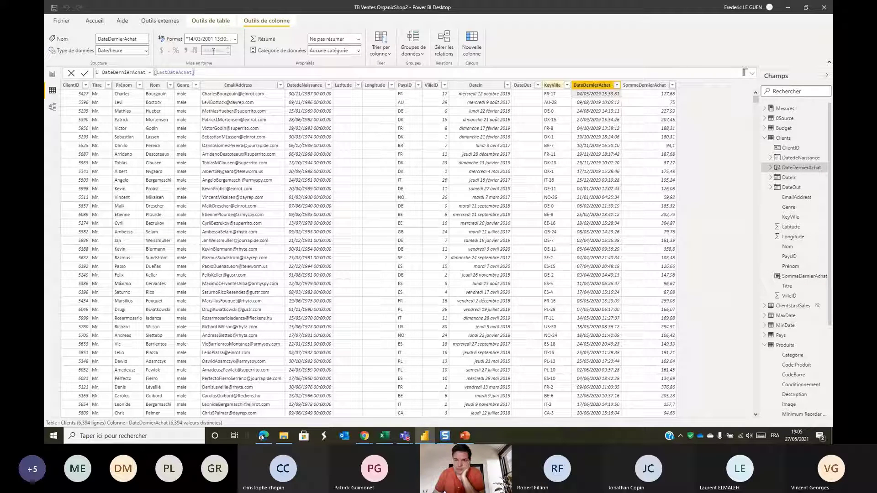
Add a calculated column to the Clients table with the formula CA Mois Courant = [CAMoisActuel].
{"action": "left_click", "coordinate": [633, 97]}
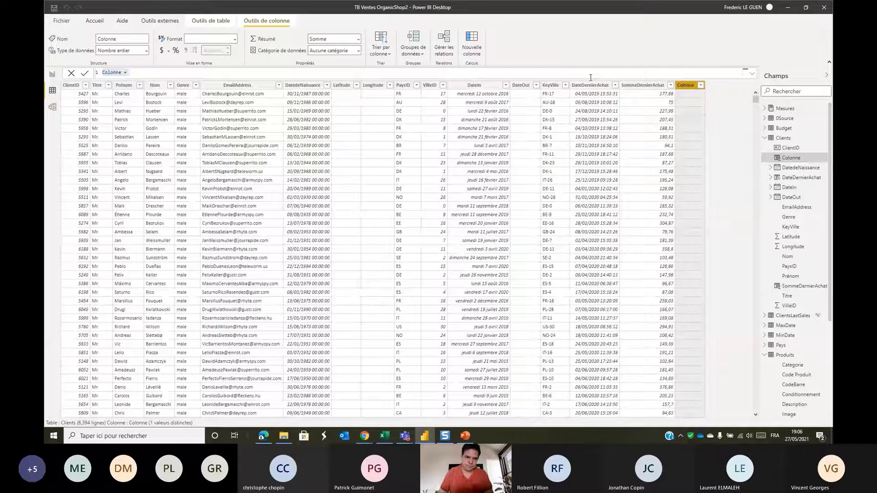
{"action": "left_click", "coordinate": [204, 71]}
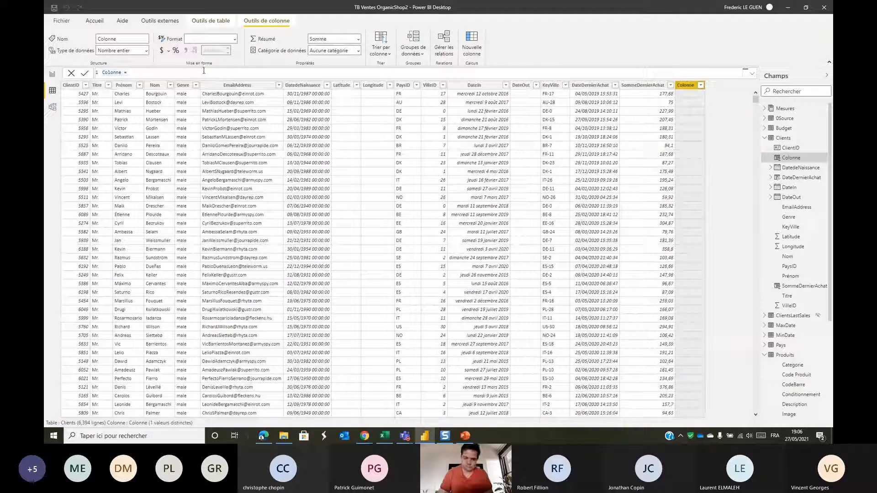
{"action": "key", "text": "ctrl+a"}
{"action": "type", "text": "C"}
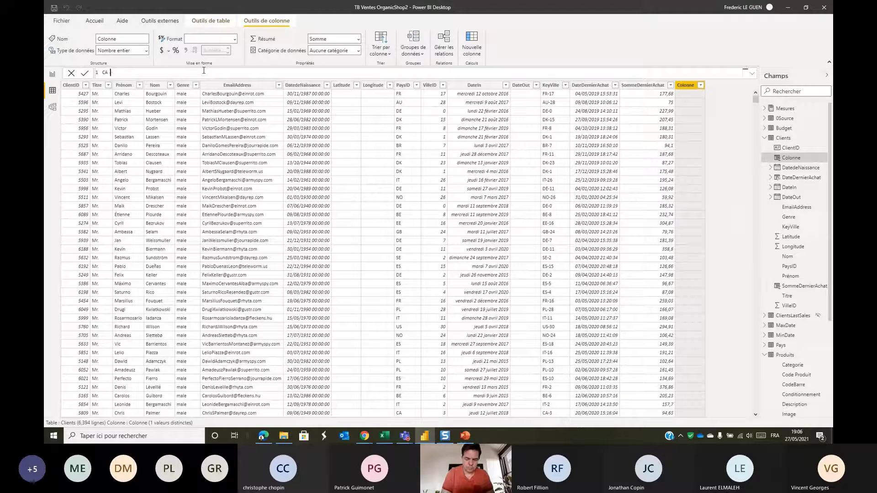
{"action": "type", "text": "A Mois "}
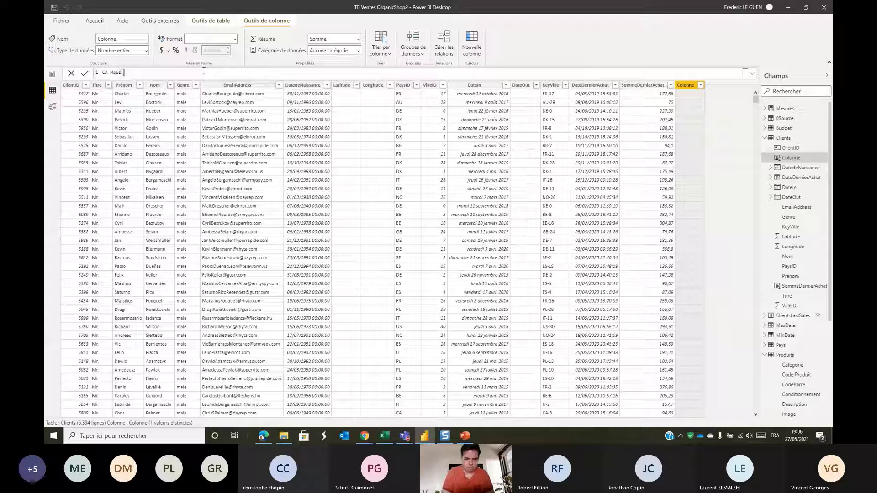
{"action": "type", "text": "Courant"}
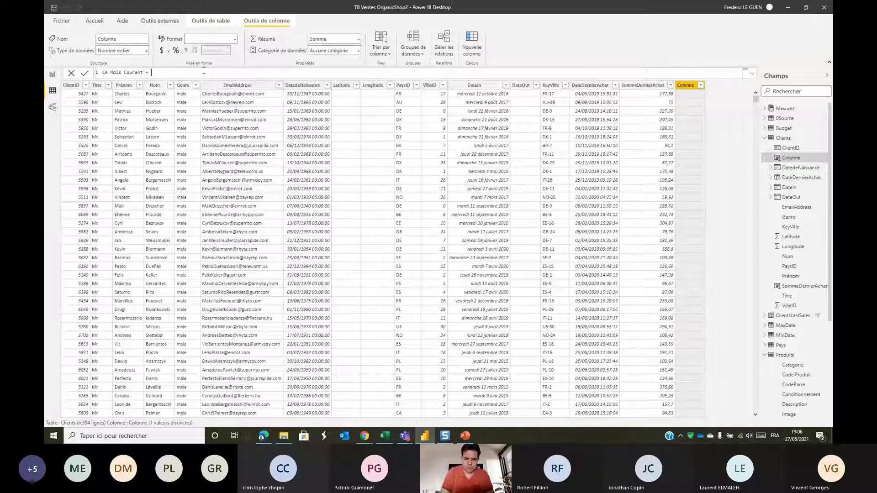
{"action": "type", "text": " = [CA"}
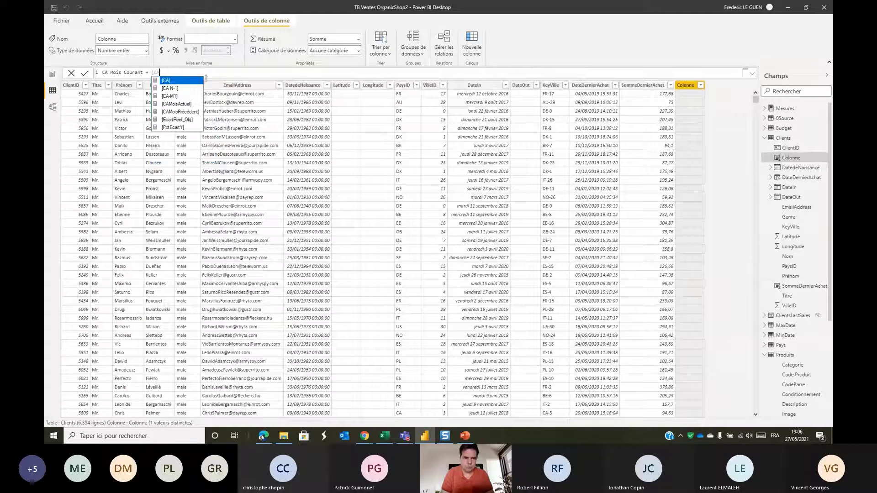
{"action": "key", "text": "Down"}
{"action": "key", "text": "Down"}
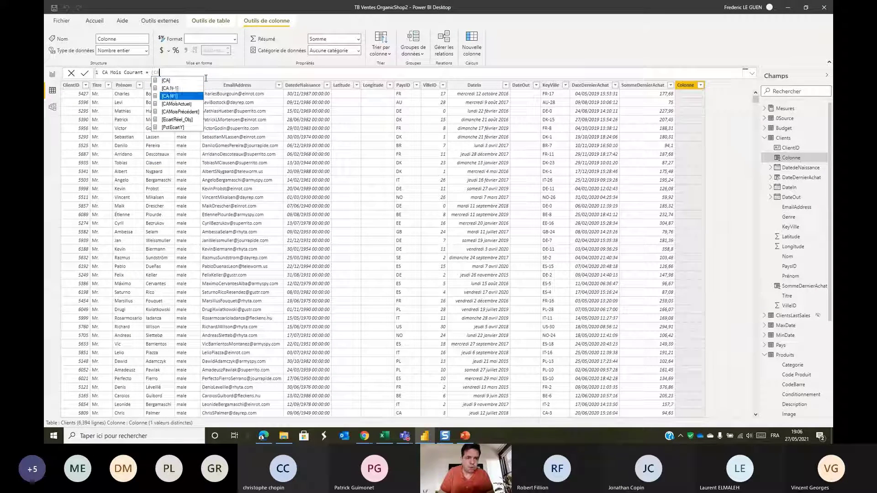
{"action": "key", "text": "Down"}
{"action": "key", "text": "Tab"}
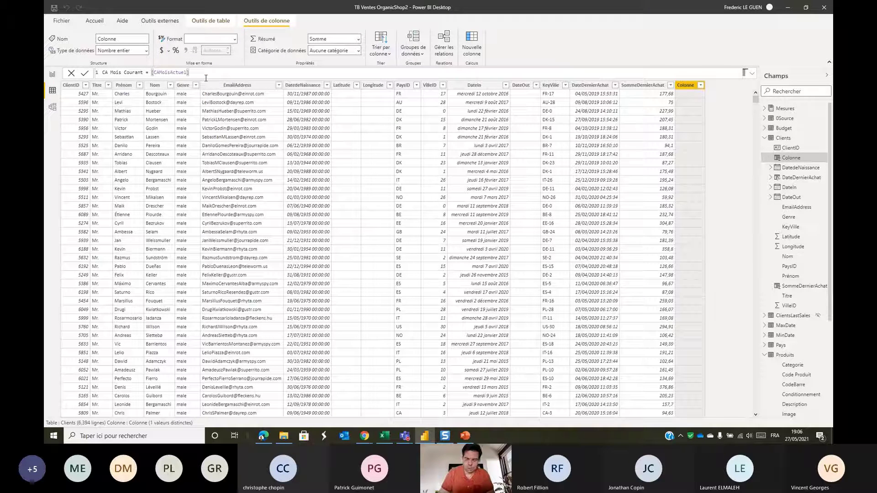
{"action": "left_click", "coordinate": [84, 73]}
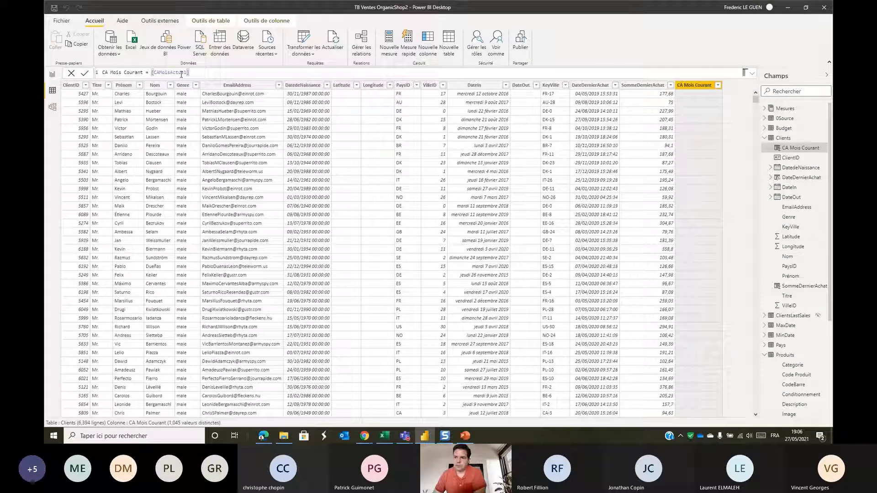
Check the values of the CA Mois Courant column and append +0 to its formula.
{"action": "left_click_drag", "start_coordinate": [756, 97], "coordinate": [756, 140]}
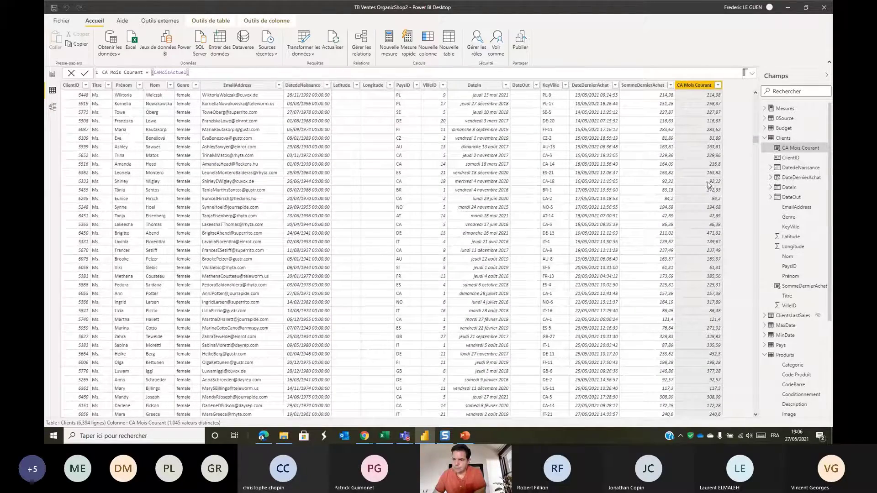
{"action": "left_click_drag", "start_coordinate": [756, 137], "coordinate": [756, 100]}
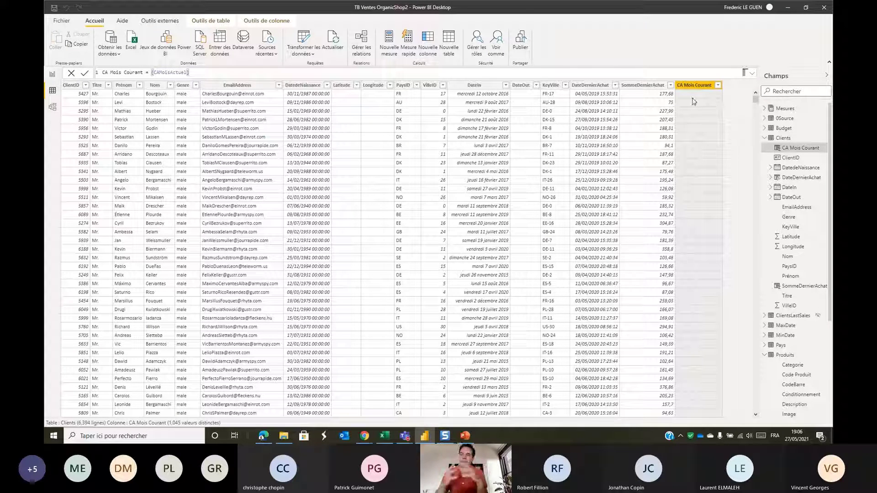
{"action": "left_click", "coordinate": [315, 73]}
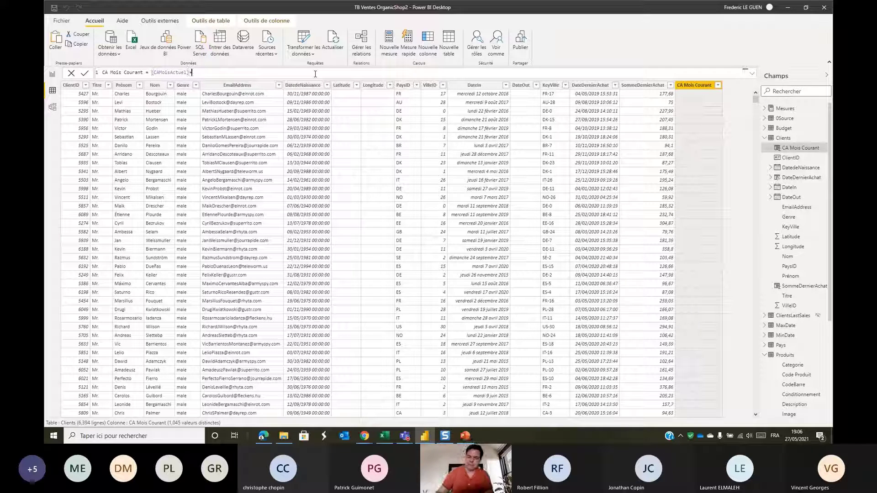
{"action": "type", "text": "+0"}
{"action": "key", "text": "Return"}
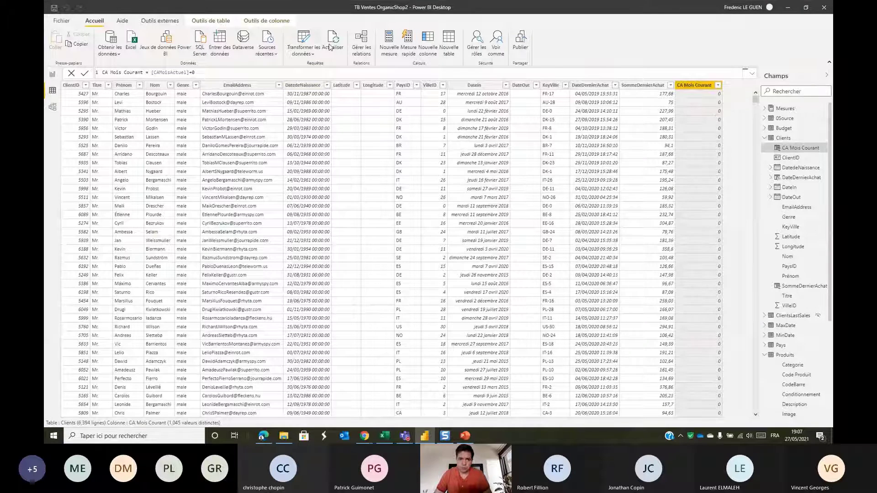
Add a calculated column to the Clients table with the formula CA Mois Prec = [CAMoisPrécédent]+0.
{"action": "left_click", "coordinate": [436, 42]}
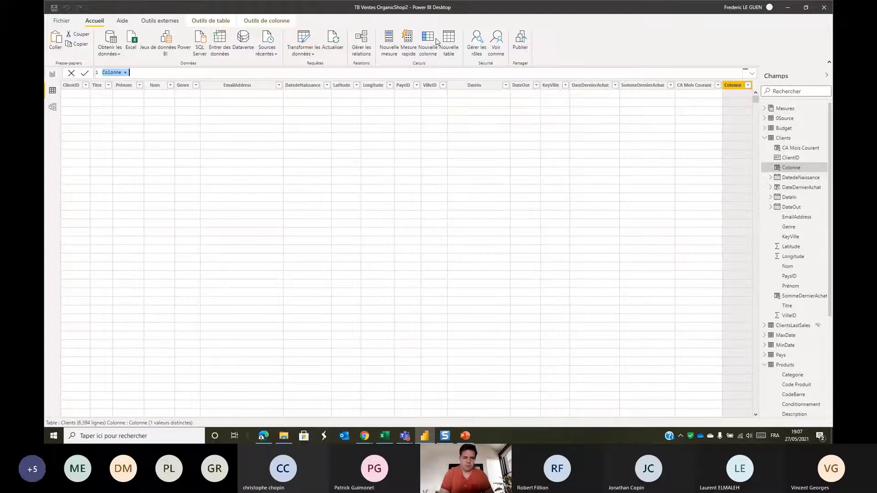
{"action": "type", "text": "CA Mois"}
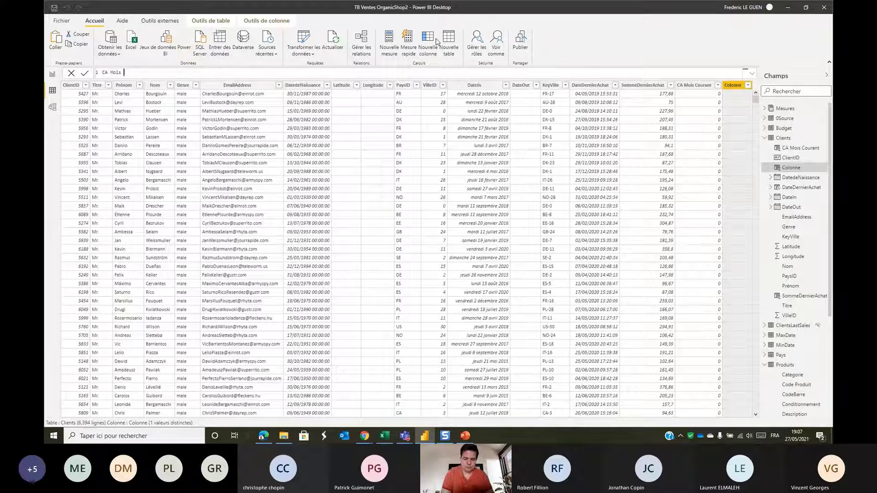
{"action": "type", "text": " Prec = "}
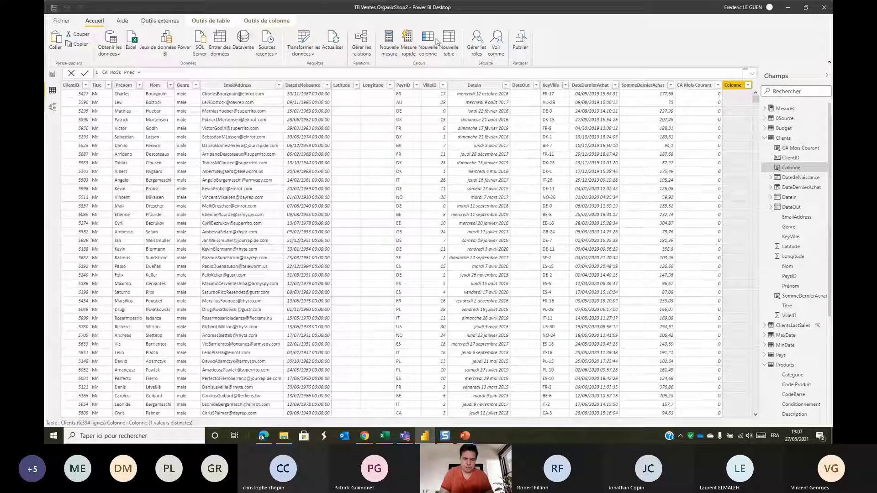
{"action": "type", "text": "[ca"}
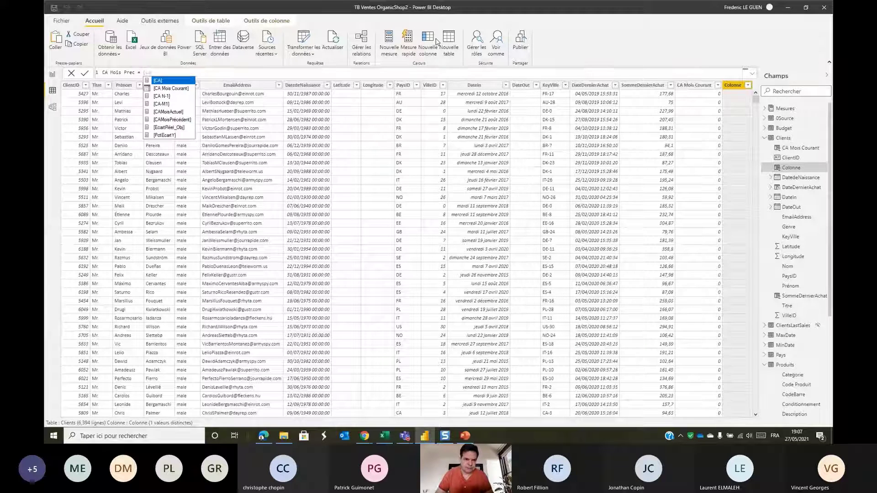
{"action": "key", "text": "Down"}
{"action": "key", "text": "Down"}
{"action": "key", "text": "Down"}
{"action": "key", "text": "Down"}
{"action": "key", "text": "Down"}
{"action": "key", "text": "Tab"}
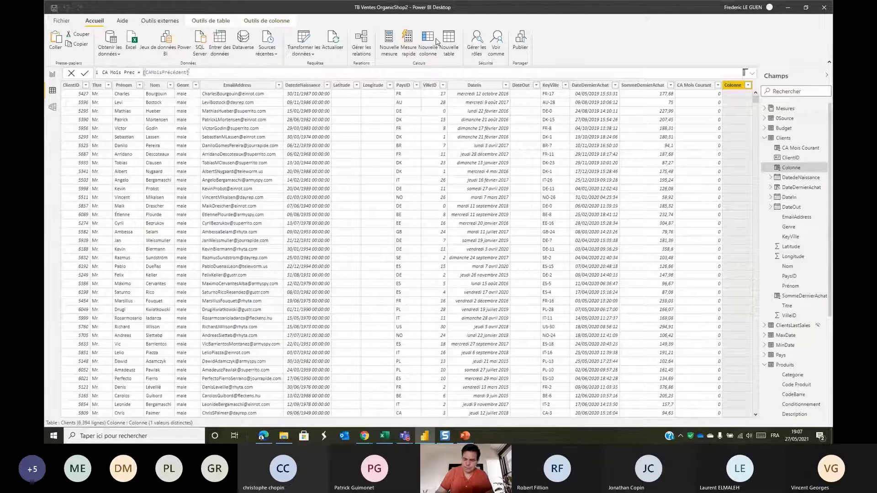
{"action": "type", "text": "+0"}
{"action": "key", "text": "Return"}
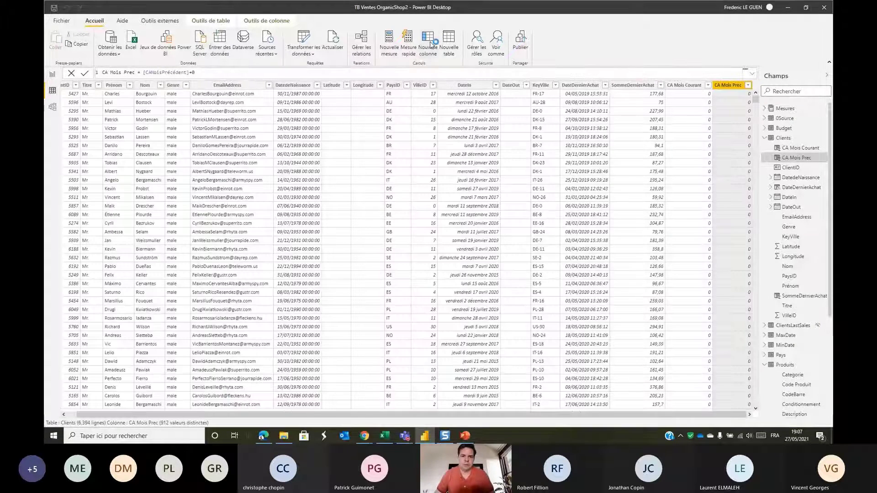
Add a calculated column to the Clients table with the formula Nb Prdt Mois = [NbProduitMoisActuel].
{"action": "left_click", "coordinate": [431, 45]}
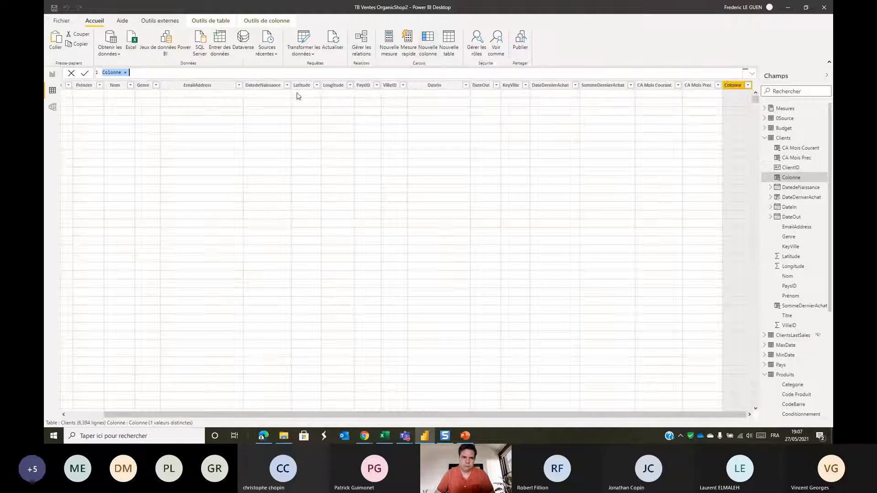
{"action": "type", "text": "Nb P"}
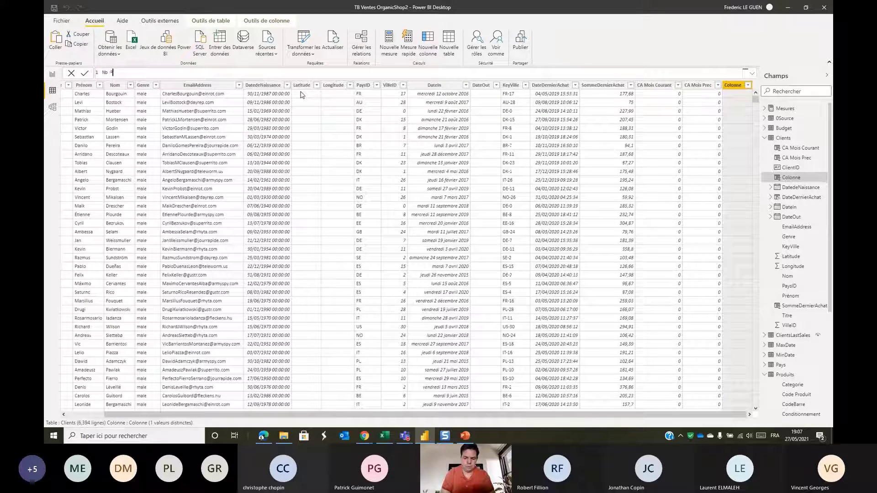
{"action": "type", "text": "rot Mois ="}
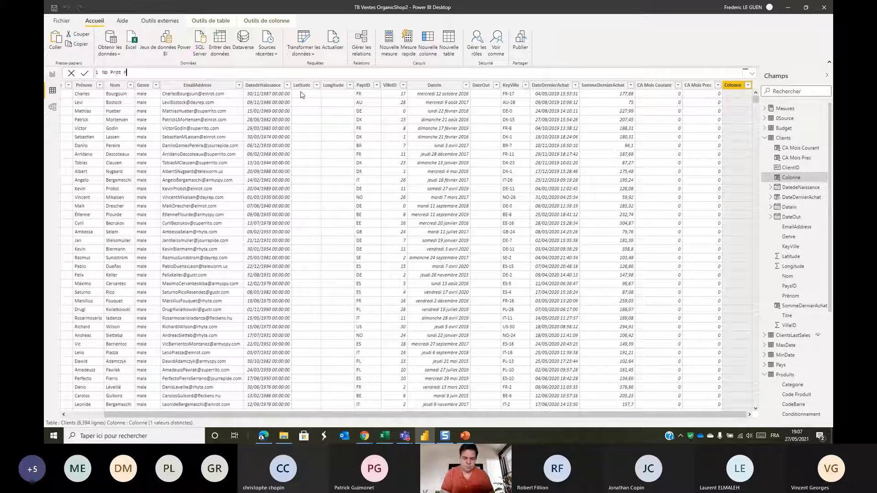
{"action": "type", "text": " nb"}
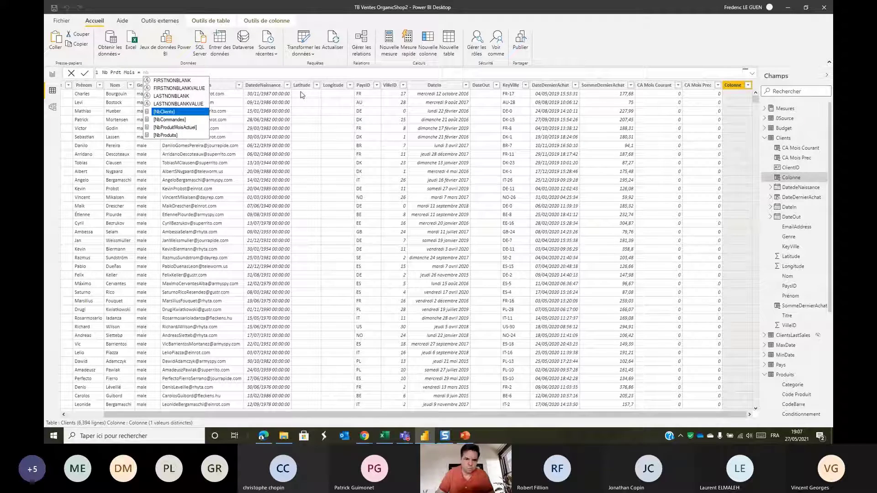
{"action": "key", "text": "Down"}
{"action": "key", "text": "Down"}
{"action": "key", "text": "Tab"}
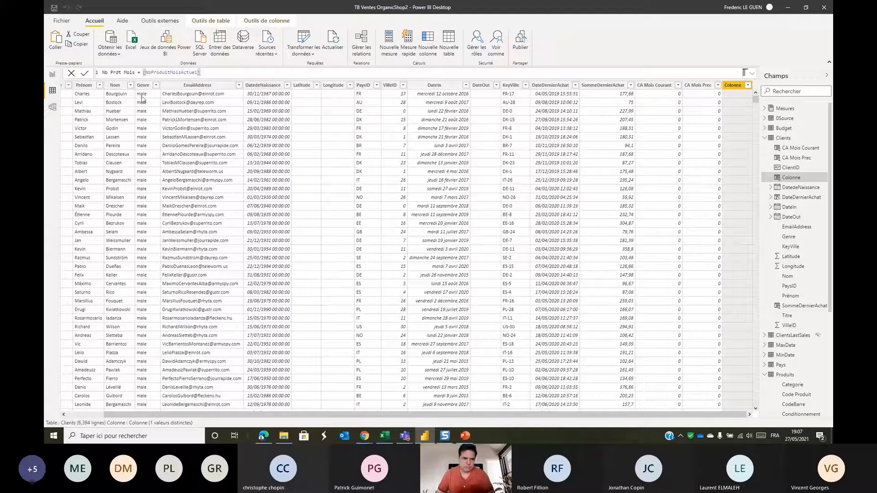
{"action": "left_click", "coordinate": [85, 74]}
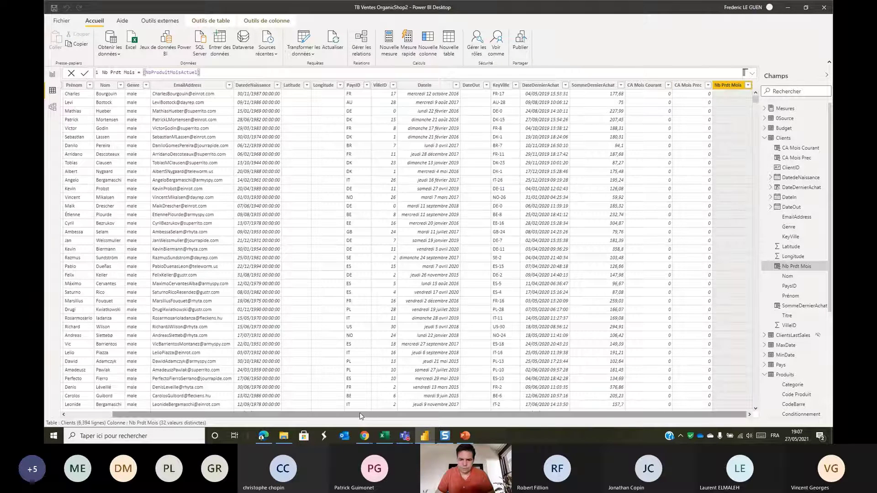
Examine the values of the Nb Prdt Mois column, and display the formula of the CAMoisActuel measure under Mesures.
{"action": "left_click_drag", "start_coordinate": [756, 97], "coordinate": [758, 176]}
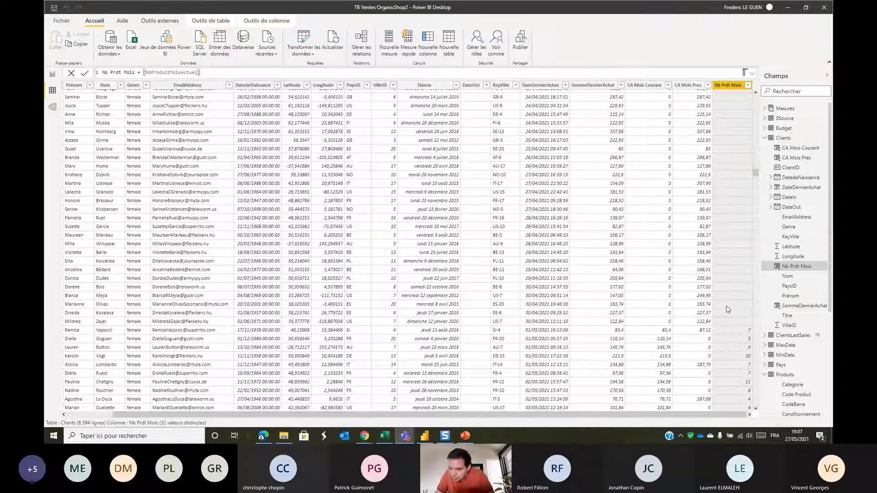
{"action": "scroll", "coordinate": [727, 309], "scroll_direction": "down", "scroll_amount": 4}
{"action": "scroll", "coordinate": [727, 310], "scroll_direction": "down", "scroll_amount": 1}
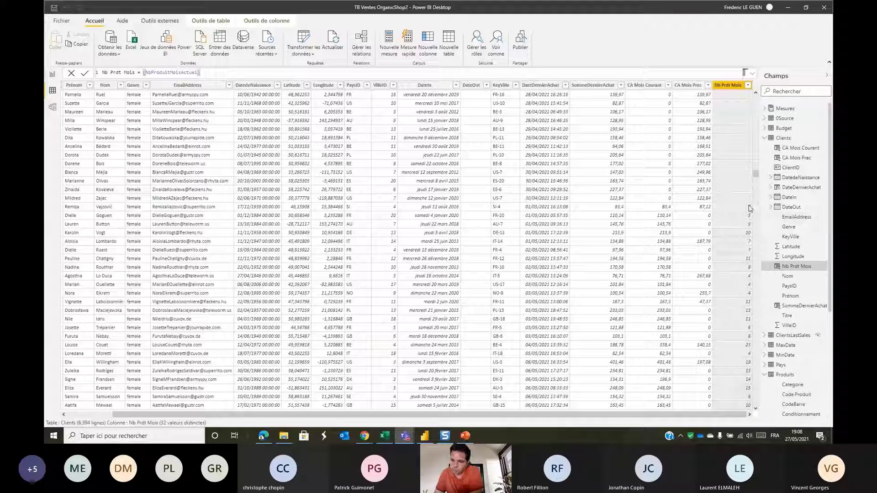
{"action": "left_click", "coordinate": [765, 109]}
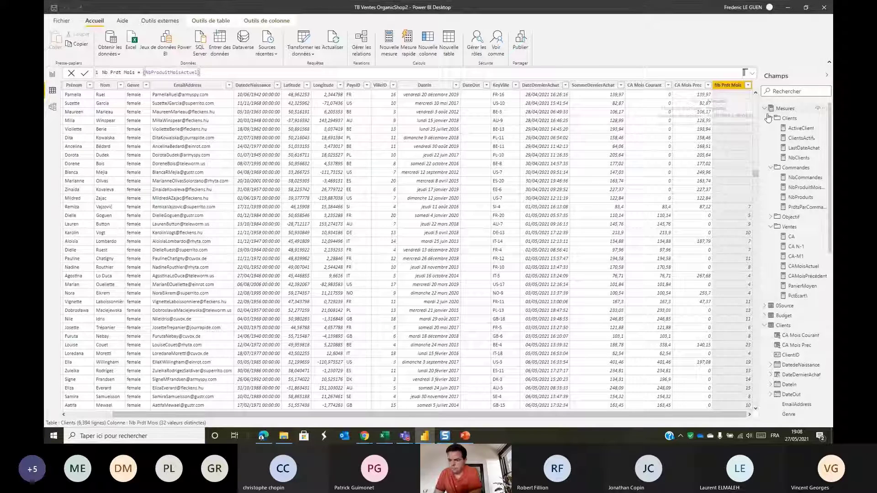
{"action": "left_click", "coordinate": [791, 268]}
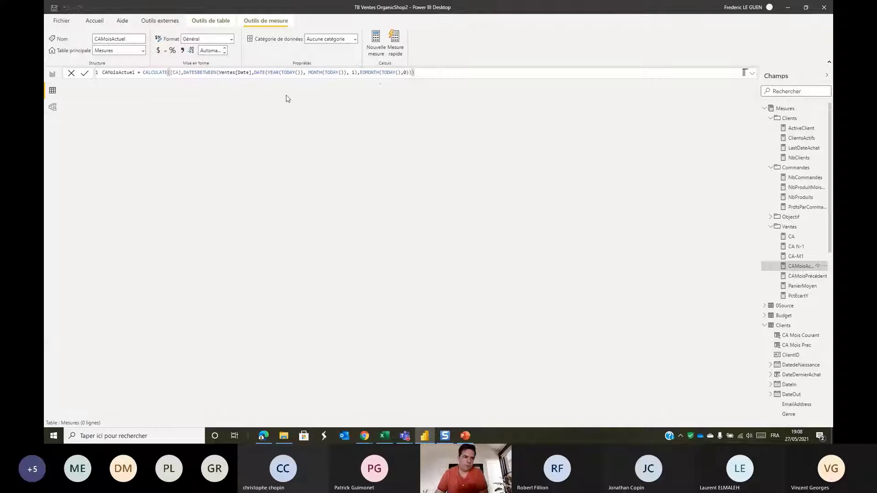
Return to the report view, publish the report to the BioShop Company workspace and switch to the blank Excel workbook.
{"action": "left_click", "coordinate": [52, 74]}
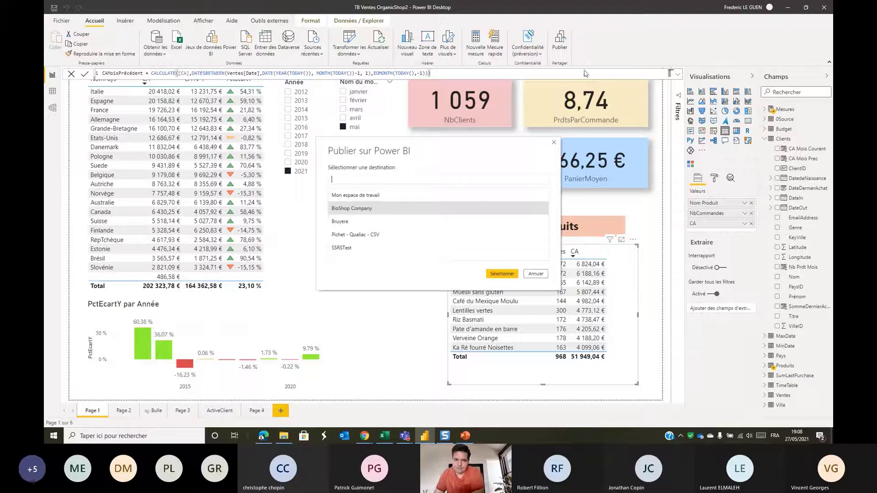
{"action": "left_click", "coordinate": [351, 208]}
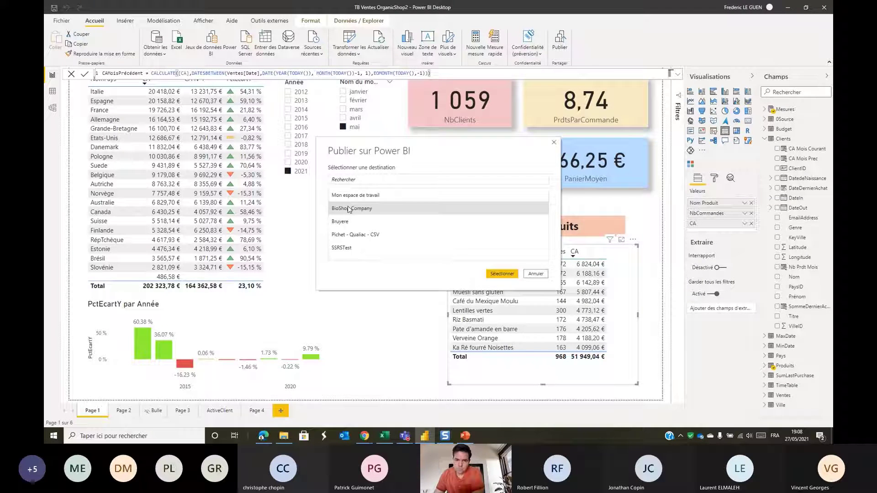
{"action": "left_click", "coordinate": [497, 274]}
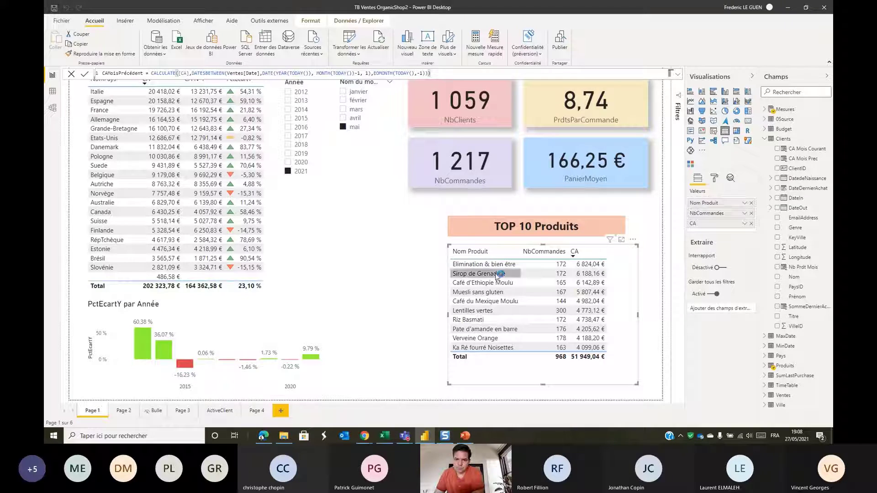
{"action": "left_click", "coordinate": [497, 270]}
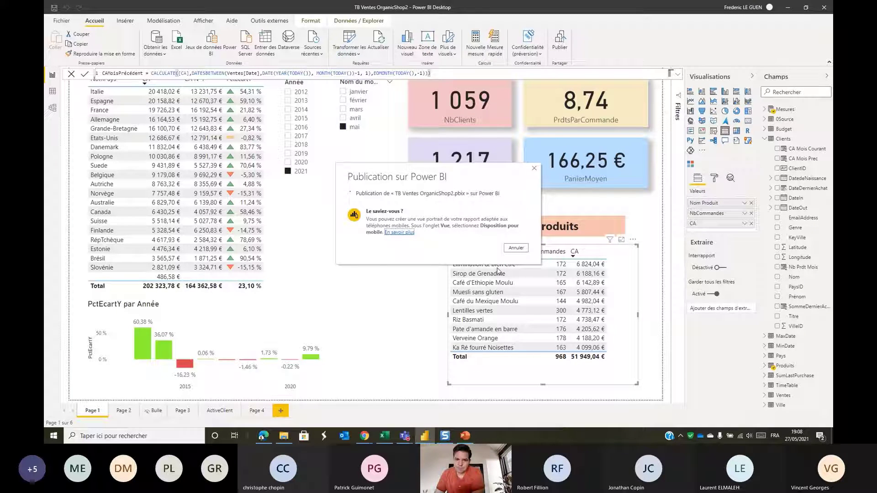
{"action": "left_click", "coordinate": [512, 272]}
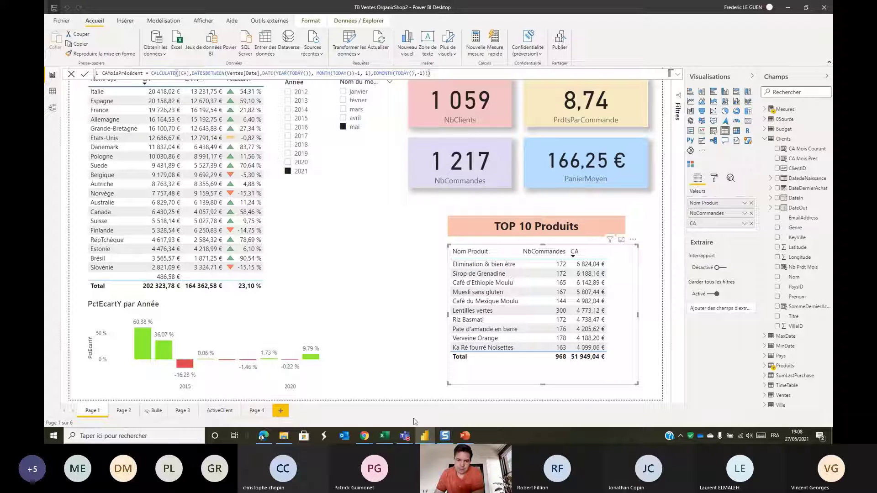
{"action": "left_click", "coordinate": [385, 437]}
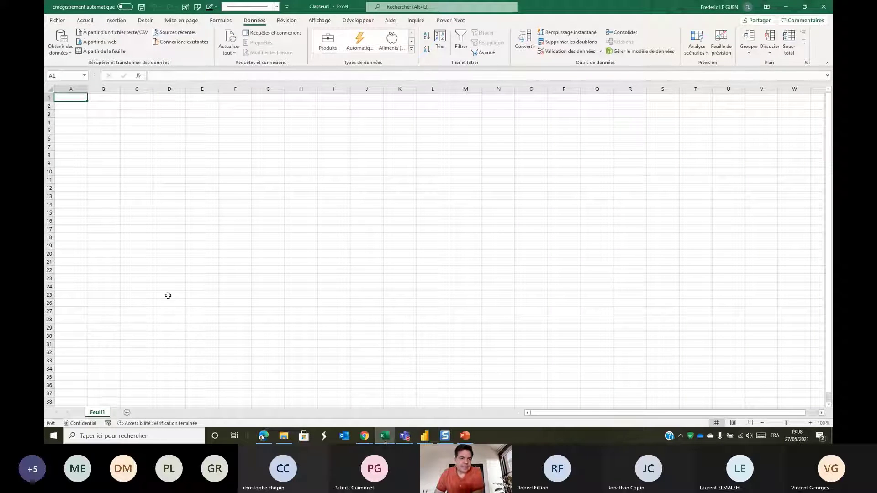
Enter the column header Client in cell A1 of the blank sheet.
{"action": "left_click_drag", "start_coordinate": [118, 350], "coordinate": [619, 343]}
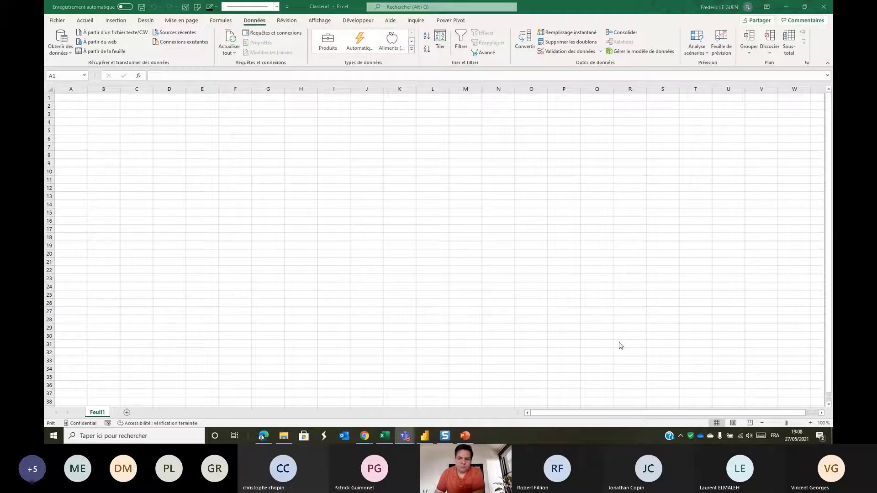
{"action": "left_click", "coordinate": [82, 99]}
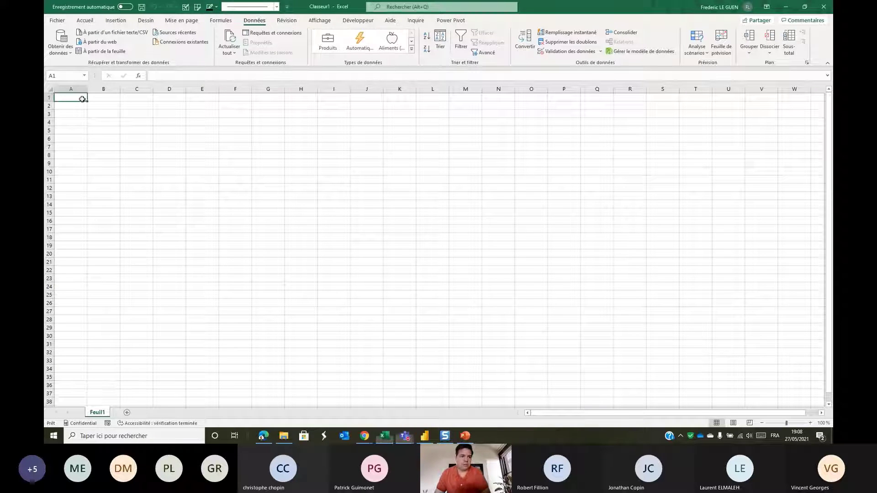
{"action": "type", "text": "Client"}
{"action": "key", "text": "Return"}
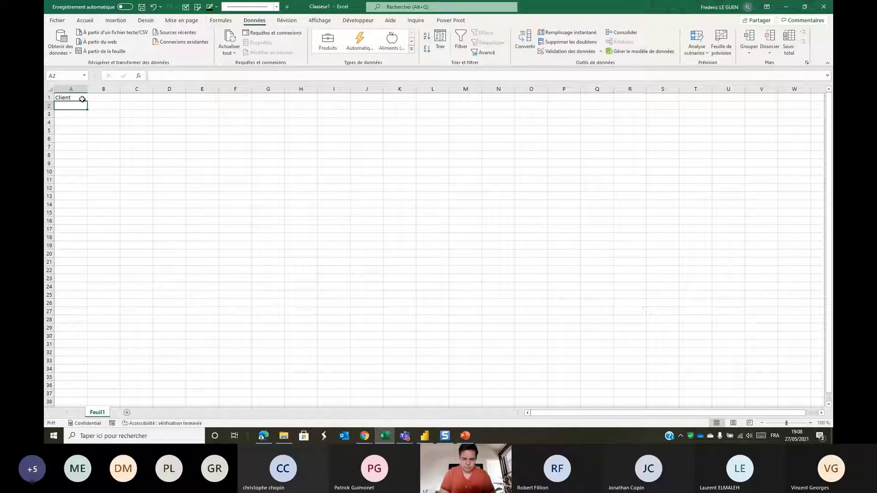
Generate a random client number in A2 with the formula =ALEA.ENTRE.BORNES(1;6400).
{"action": "type", "text": "=ale"}
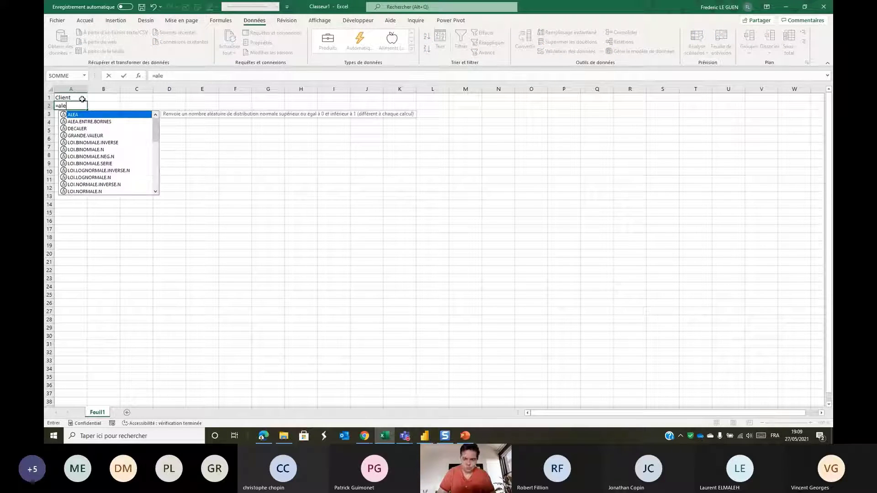
{"action": "key", "text": "Down"}
{"action": "key", "text": "Tab"}
{"action": "type", "text": "1;"}
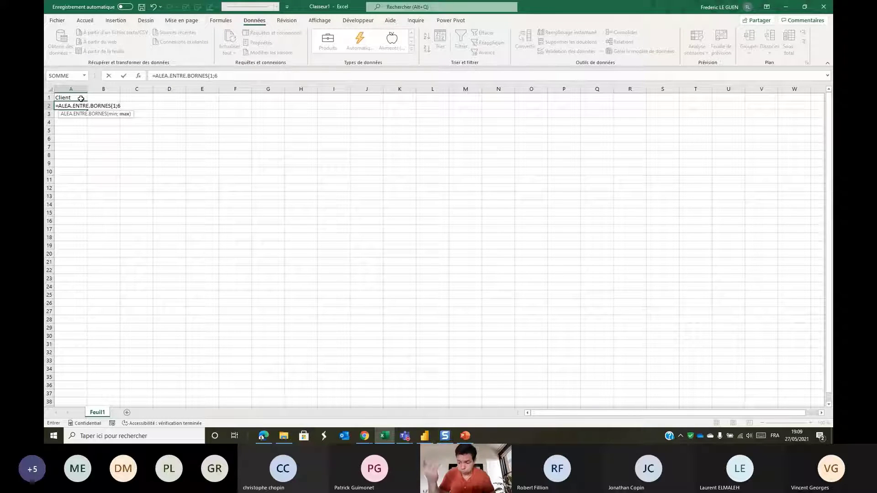
{"action": "type", "text": "000)"}
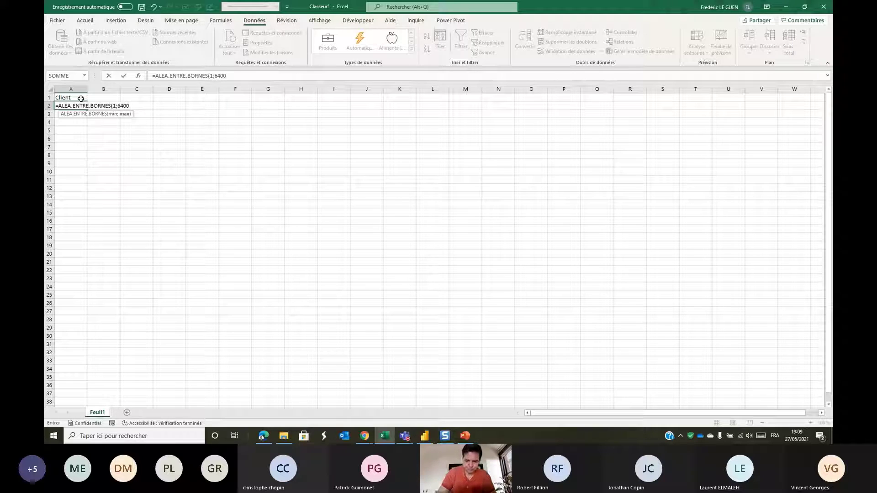
{"action": "key", "text": "Return"}
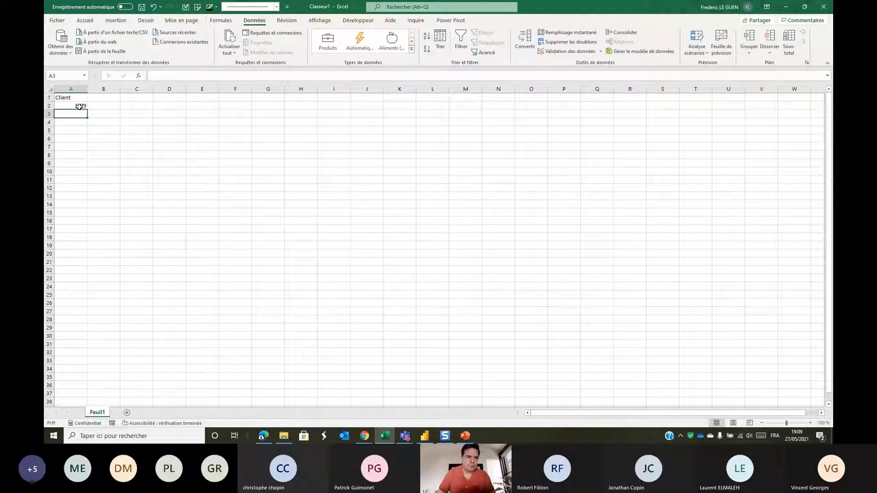
Fill the random-number formula from A2 down to A37 and replace the formulas with their values only.
{"action": "left_click", "coordinate": [82, 106]}
{"action": "left_click_drag", "start_coordinate": [88, 110], "coordinate": [82, 398]}
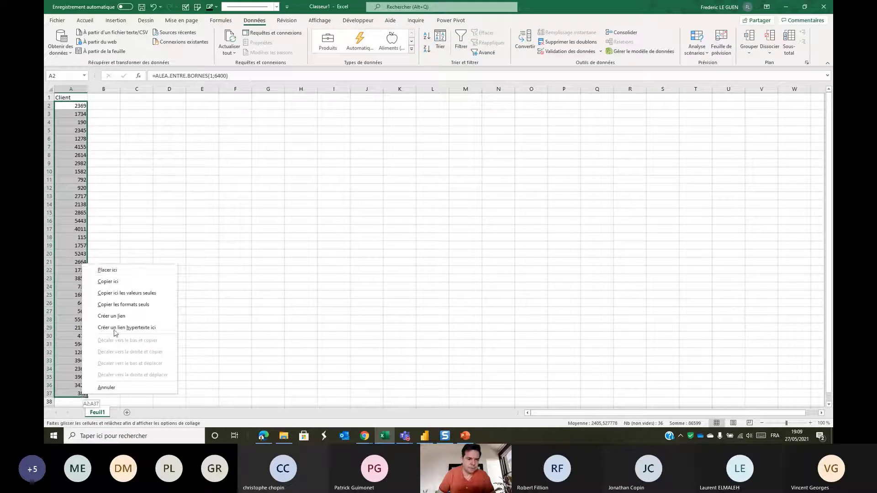
{"action": "left_click", "coordinate": [120, 296]}
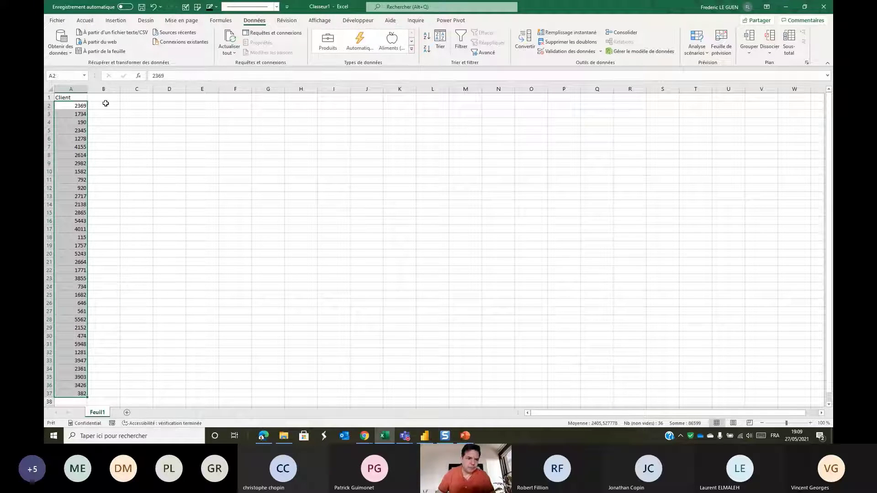
Convert A2:A37 to the organisation's certified Clients data type from the TB Ventes OrganicShop2 dataset.
{"action": "left_click", "coordinate": [412, 49]}
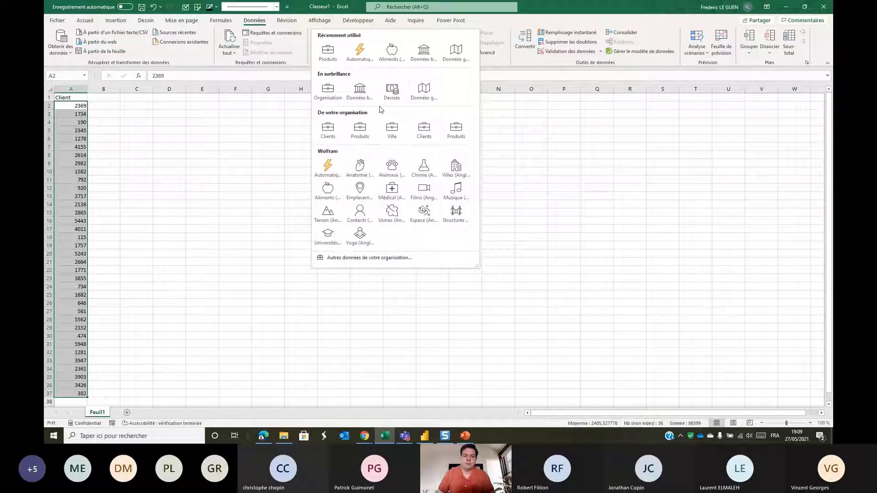
{"action": "mouse_move", "coordinate": [327, 131]}
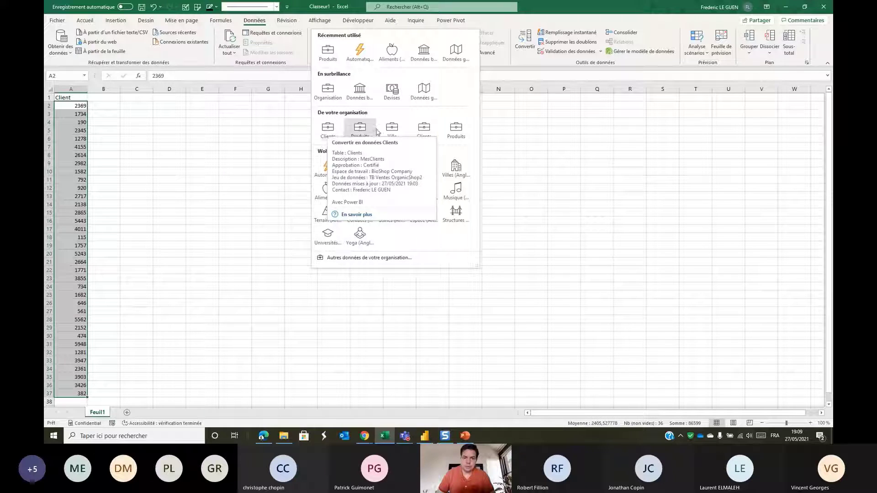
{"action": "mouse_move", "coordinate": [420, 132]}
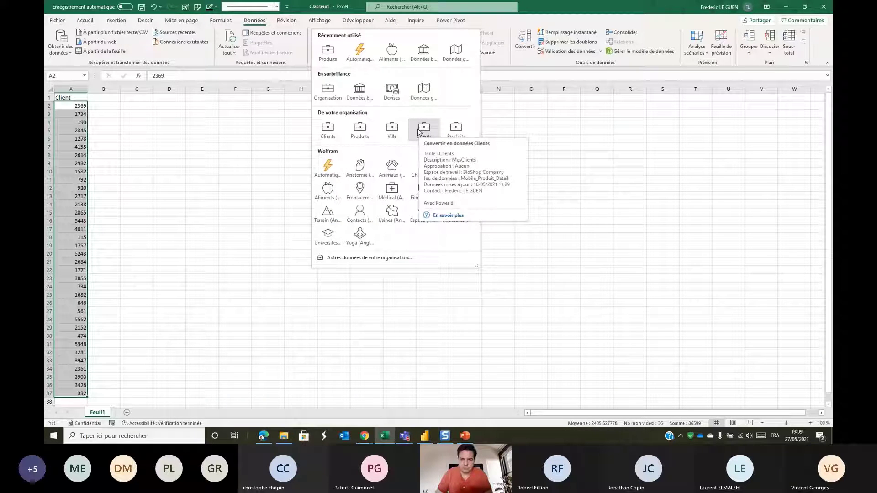
{"action": "left_click", "coordinate": [328, 128]}
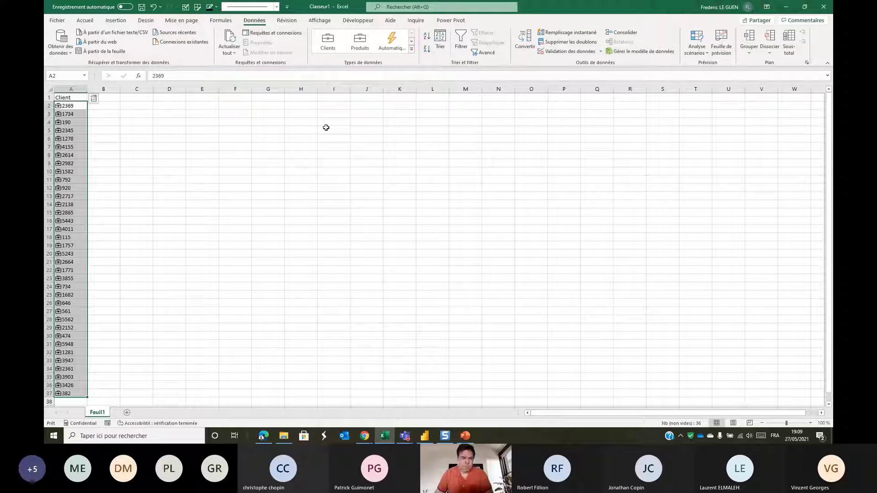
Turn the range A1:A37 into a table with headers.
{"action": "left_click", "coordinate": [93, 99]}
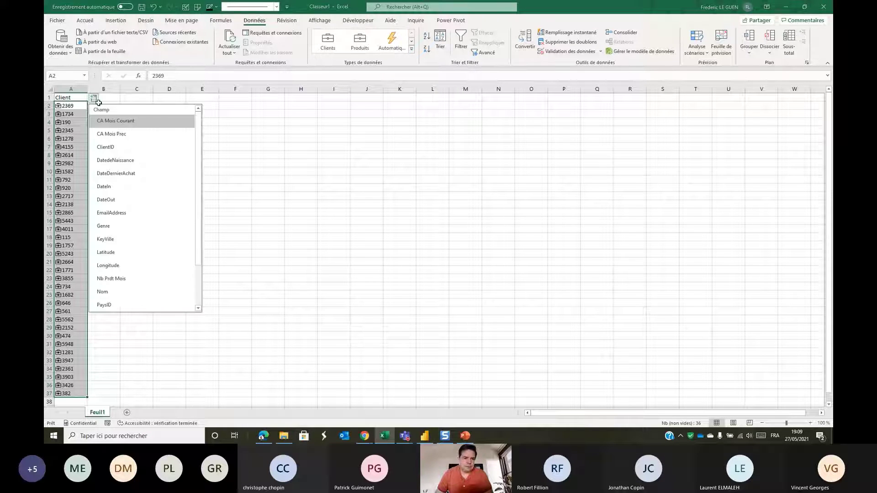
{"action": "left_click", "coordinate": [71, 99]}
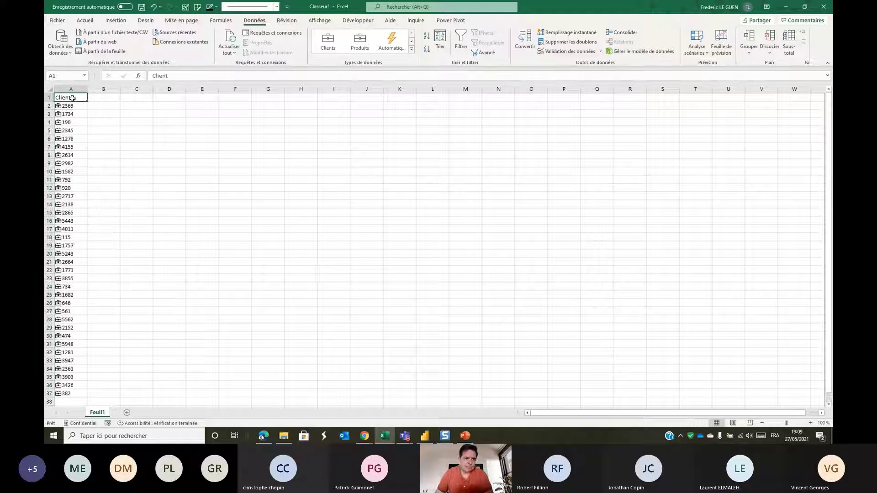
{"action": "key", "text": "ctrl+t"}
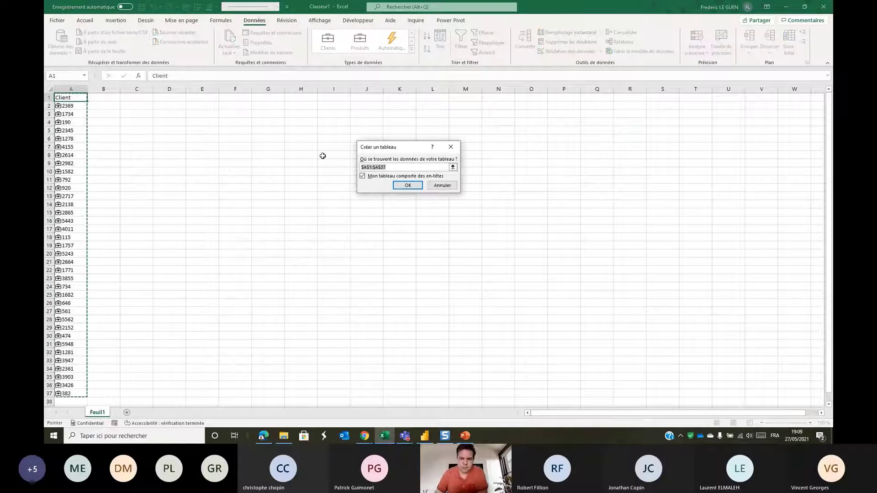
{"action": "left_click", "coordinate": [406, 185]}
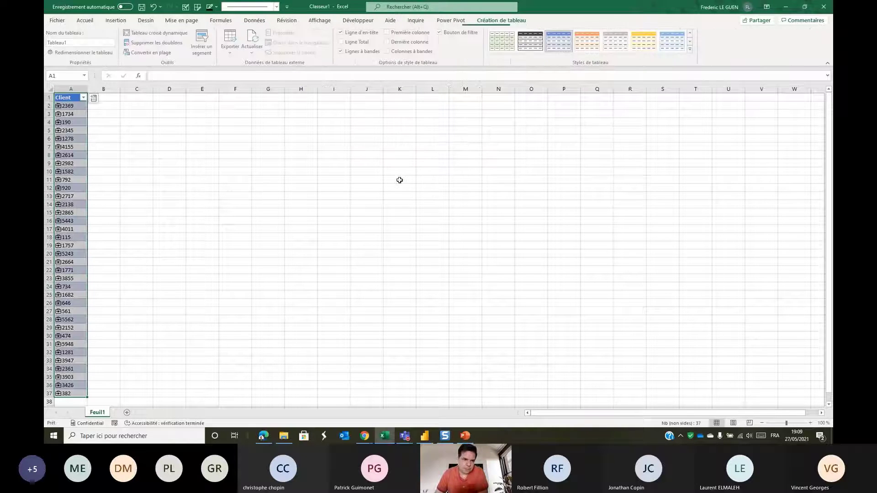
Extract the Nom and Prénom fields of the Clients data type into new table columns.
{"action": "left_click", "coordinate": [94, 98]}
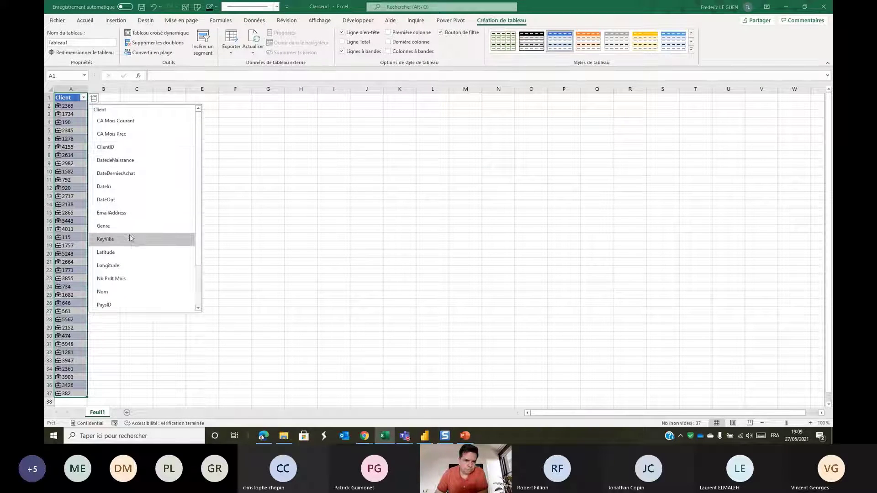
{"action": "left_click", "coordinate": [120, 292]}
{"action": "left_click", "coordinate": [126, 99]}
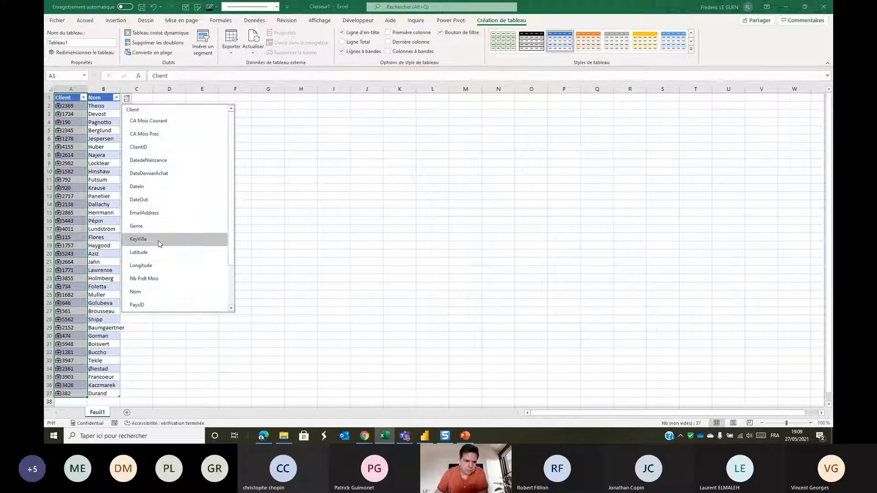
{"action": "scroll", "coordinate": [156, 263], "scroll_direction": "down", "scroll_amount": 2}
{"action": "left_click", "coordinate": [152, 266]}
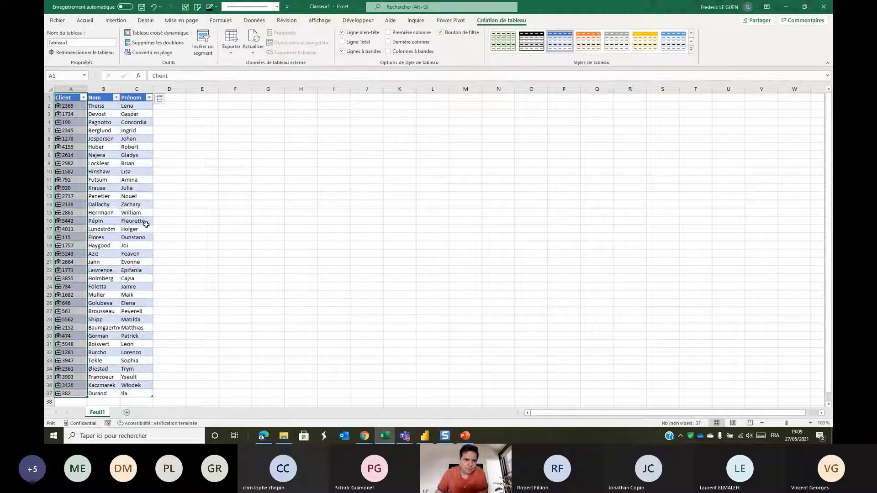
Add the DateDernierAchat field as a table column and widen it so the dates fit.
{"action": "left_click", "coordinate": [159, 98]}
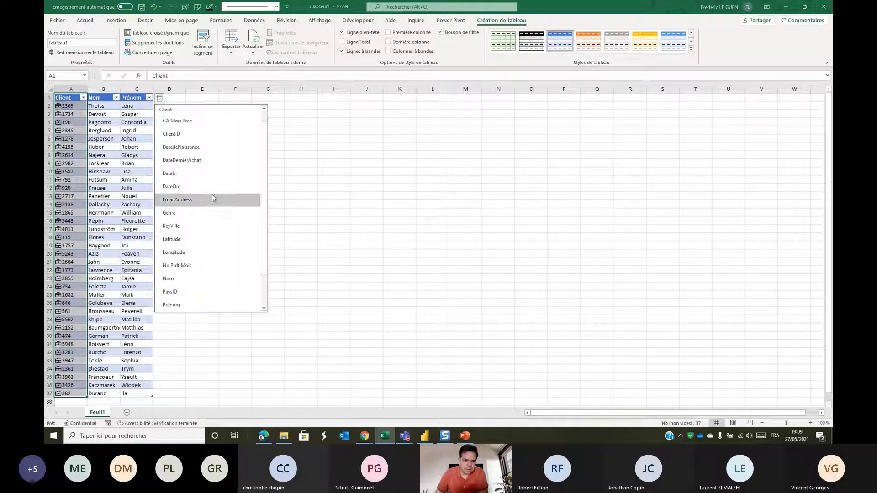
{"action": "left_click", "coordinate": [205, 161]}
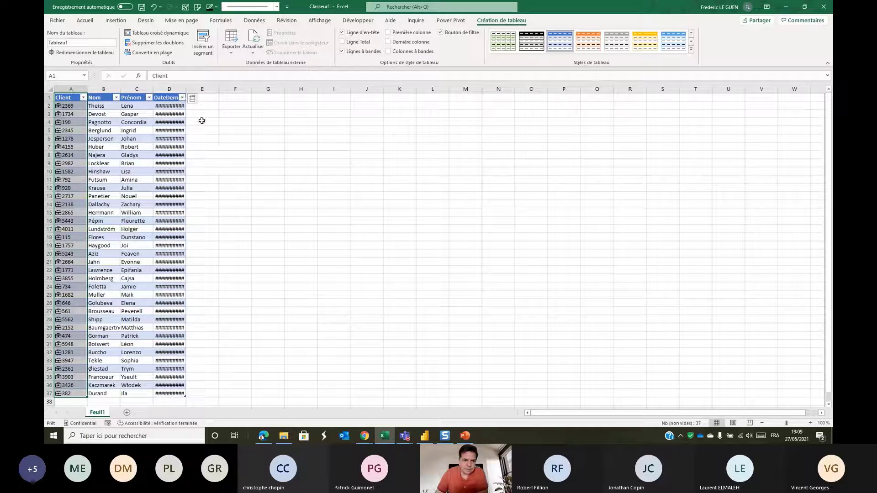
{"action": "left_click_drag", "start_coordinate": [185, 86], "coordinate": [231, 86]}
Add the CA Mois Courant and CA Mois Prec fields to the table and widen both columns.
{"action": "left_click", "coordinate": [237, 99]}
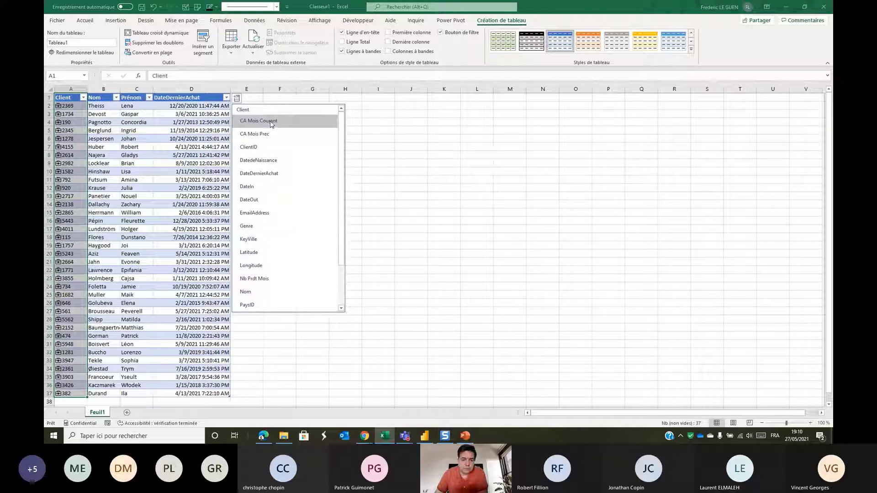
{"action": "left_click", "coordinate": [269, 122]}
{"action": "left_click_drag", "start_coordinate": [263, 89], "coordinate": [277, 88]}
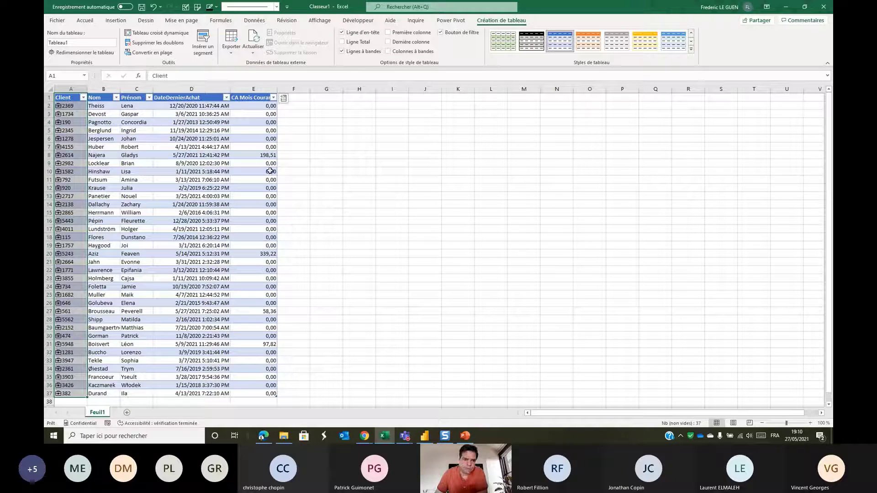
{"action": "left_click", "coordinate": [284, 98]}
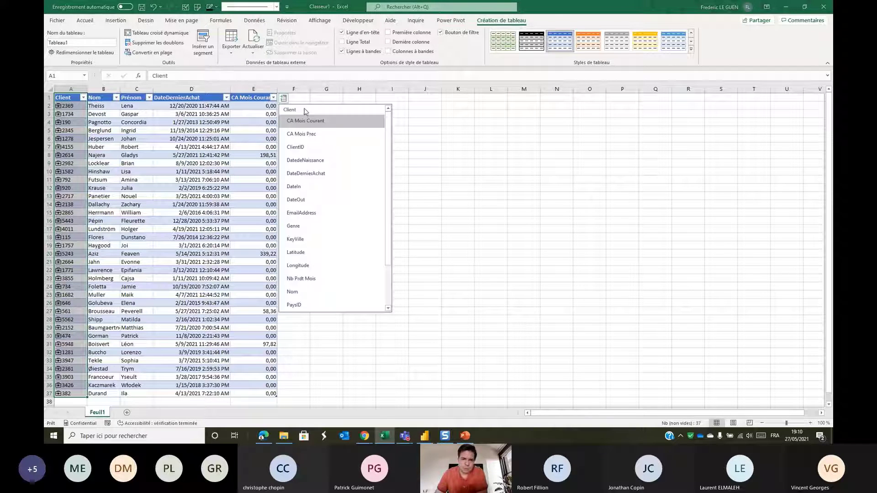
{"action": "left_click", "coordinate": [309, 134]}
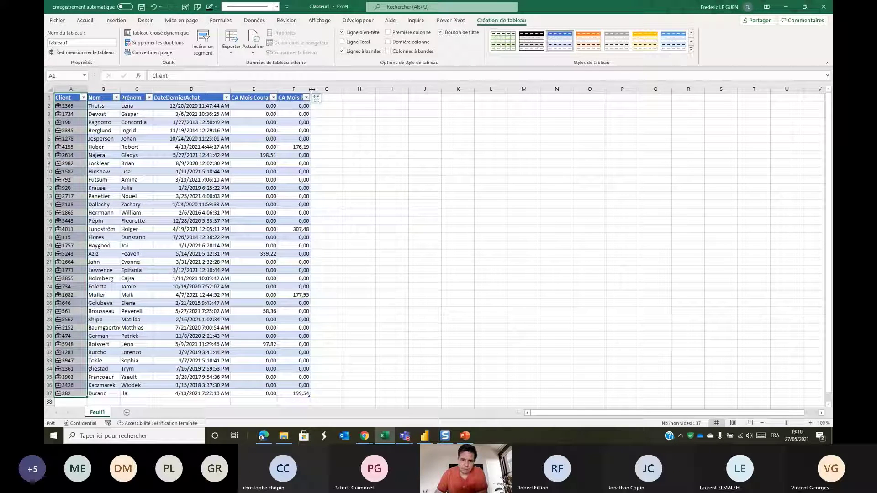
{"action": "left_click_drag", "start_coordinate": [312, 90], "coordinate": [323, 89]}
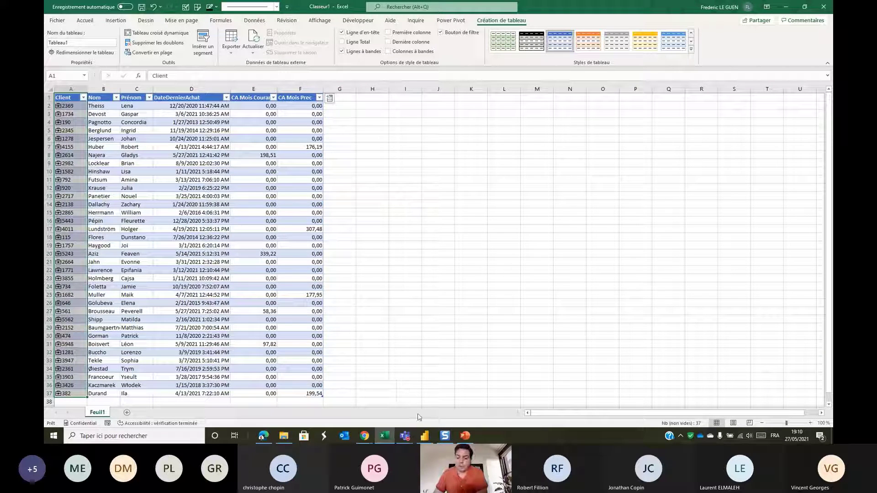
Switch to Power BI Desktop and look in the Clients table data for a client ID with recent purchases.
{"action": "left_click", "coordinate": [428, 438]}
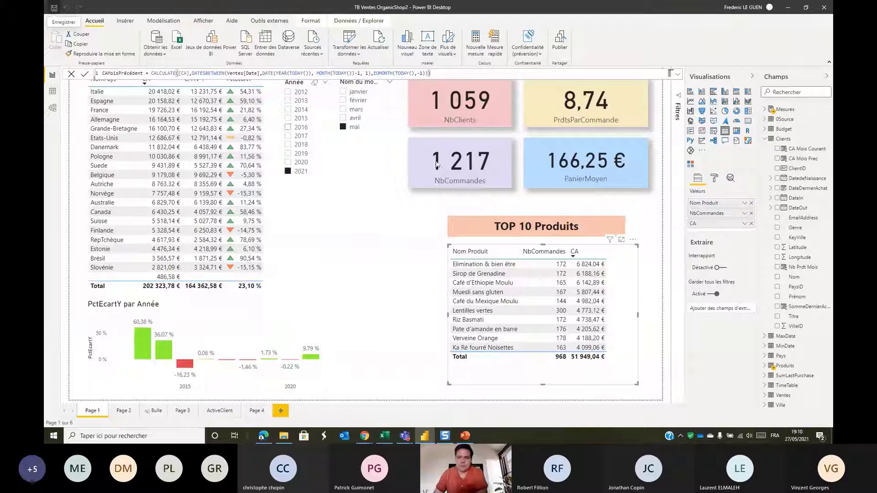
{"action": "left_click", "coordinate": [53, 109]}
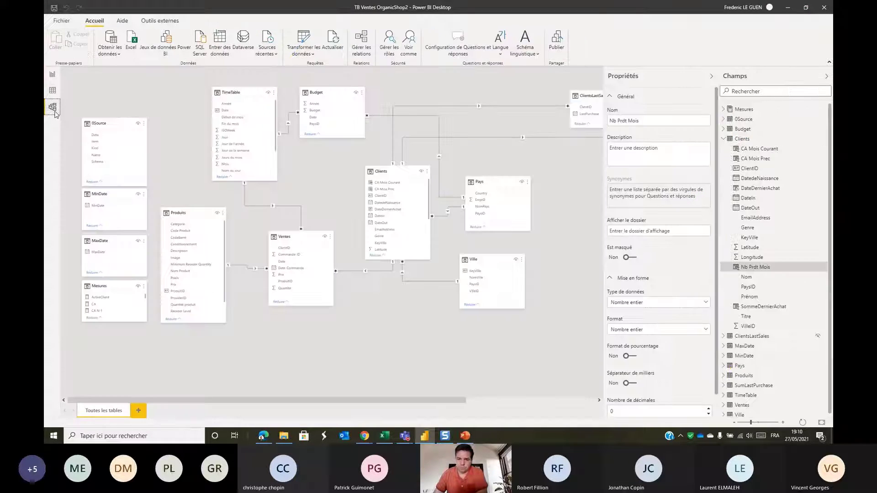
{"action": "left_click", "coordinate": [53, 91]}
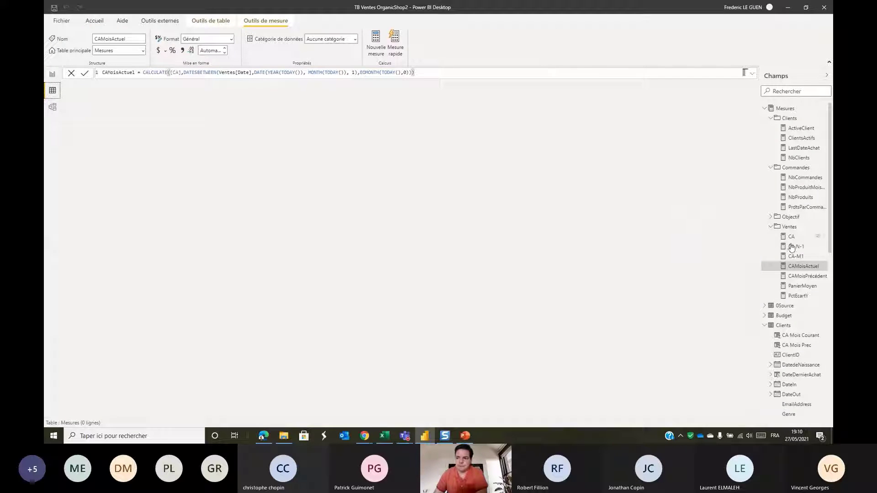
{"action": "left_click", "coordinate": [771, 226]}
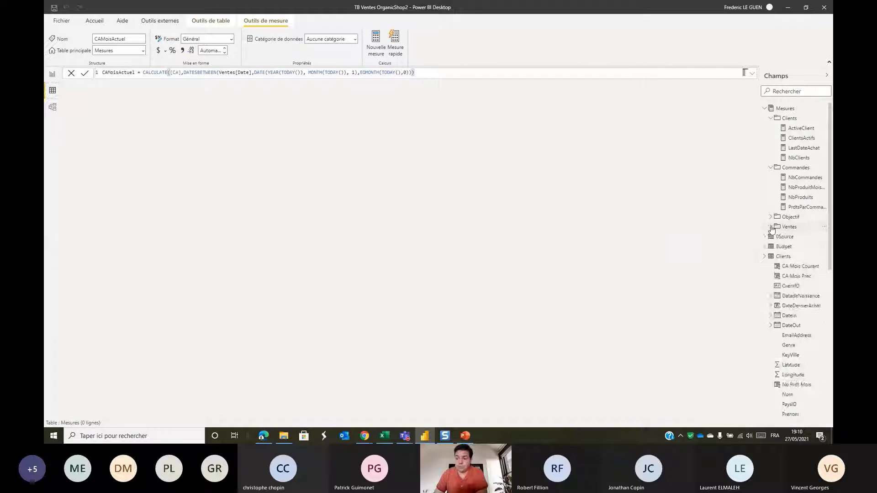
{"action": "left_click", "coordinate": [783, 257]}
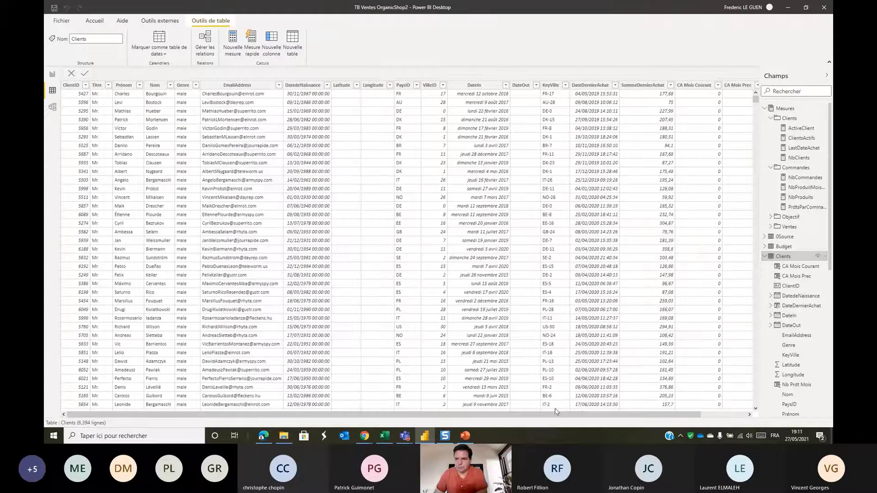
{"action": "scroll", "coordinate": [555, 408], "scroll_direction": "right", "scroll_amount": 2}
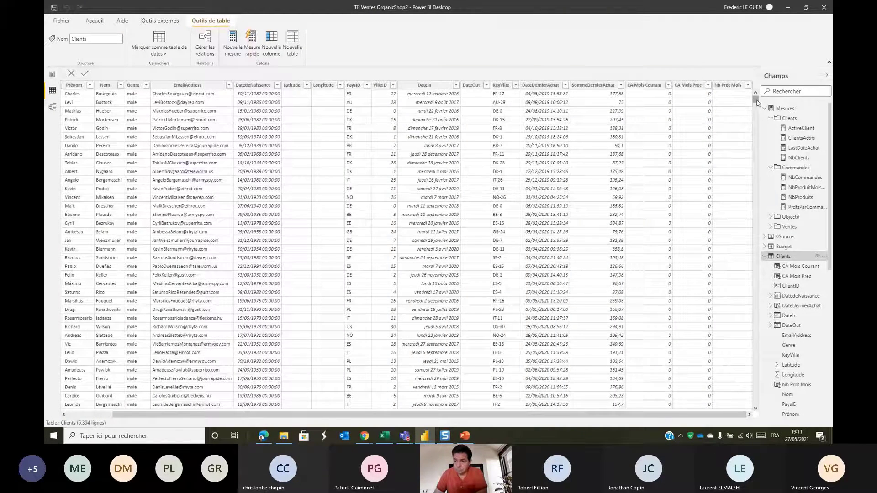
{"action": "left_click_drag", "start_coordinate": [755, 100], "coordinate": [760, 195]}
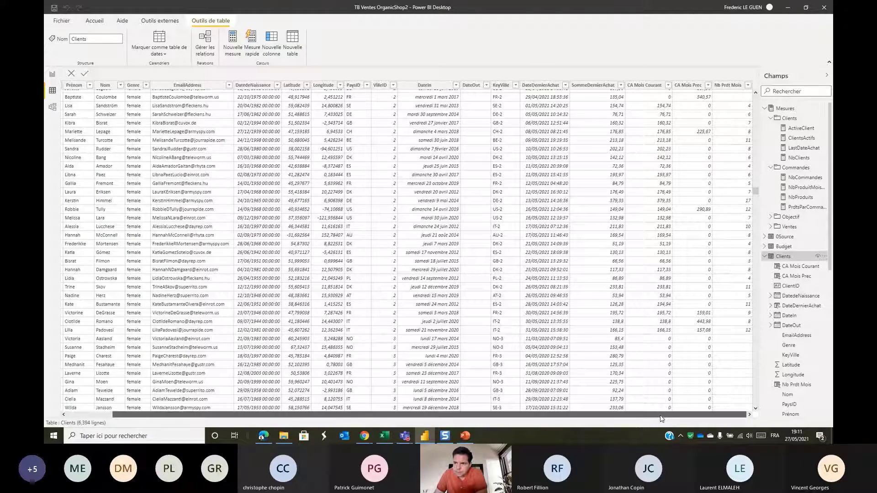
{"action": "left_click_drag", "start_coordinate": [661, 416], "coordinate": [593, 400]}
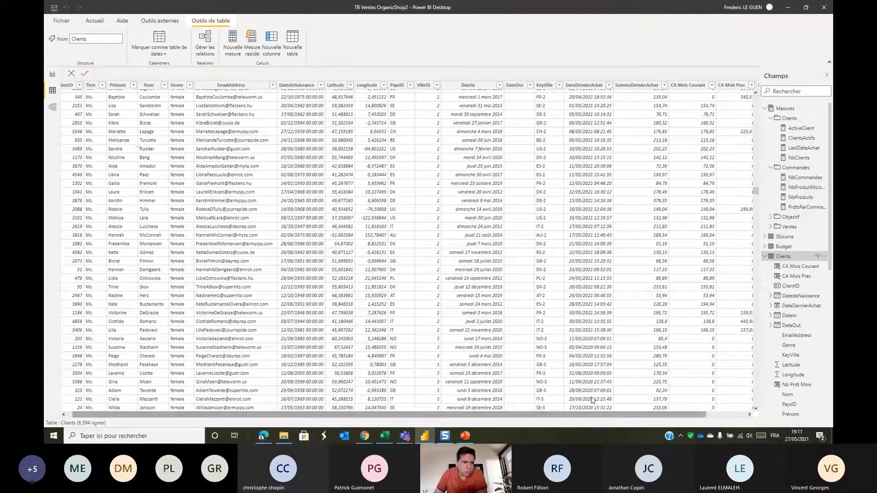
Switch back to Excel and replace the client number in cell A5 with another existing client's ID.
{"action": "key", "text": "alt+Tab"}
{"action": "left_click", "coordinate": [72, 131]}
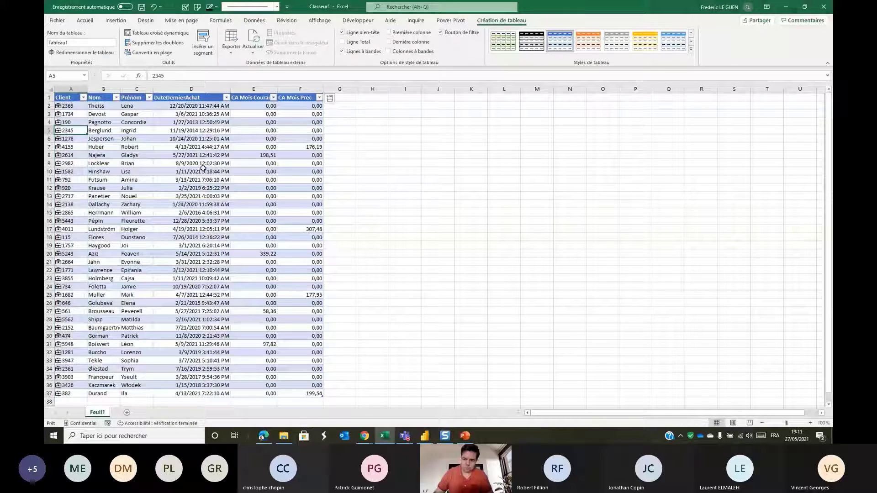
{"action": "type", "text": "3548"}
{"action": "key", "text": "Return"}
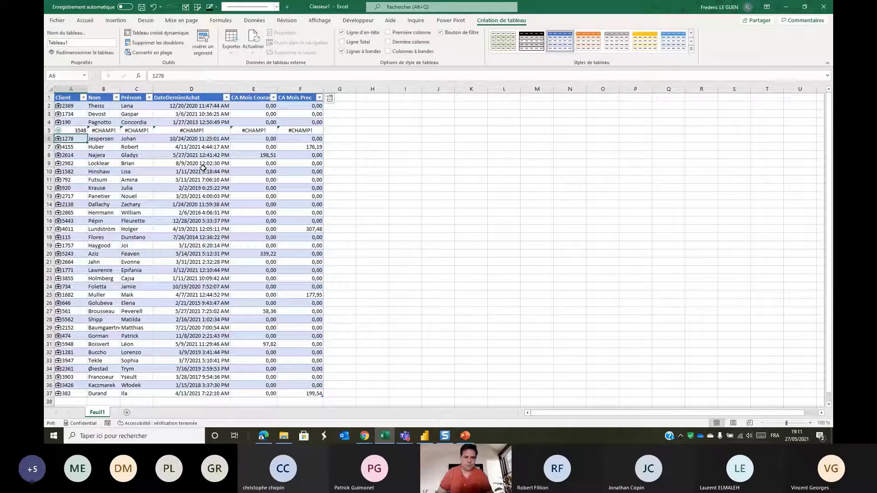